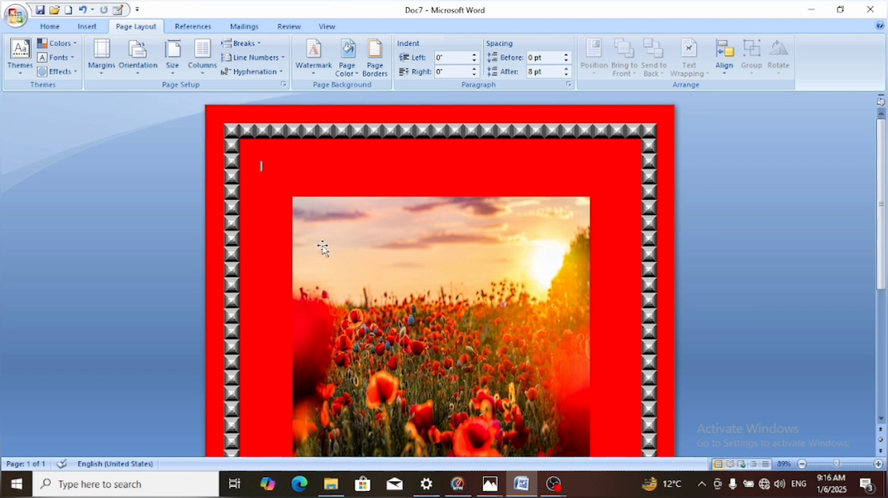
# Create a new blank document and bring up its page layout options
pyautogui.hotkey('ctrl', 'n')
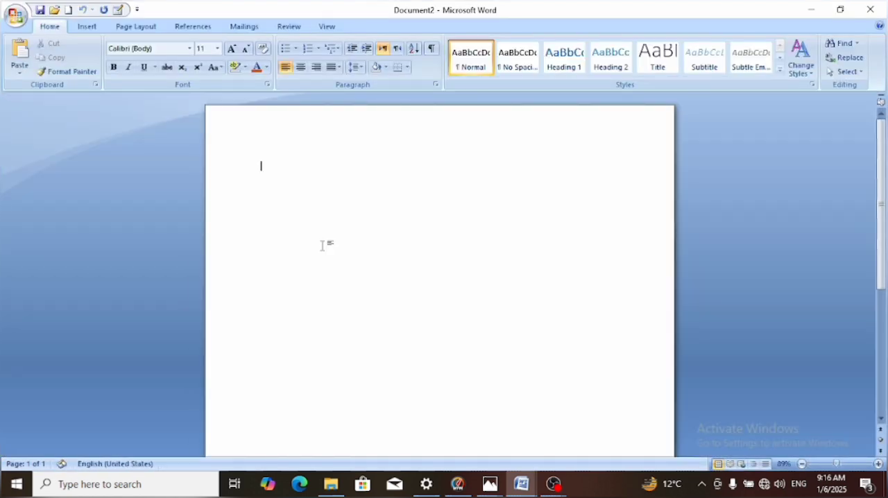
pyautogui.click(135, 27)
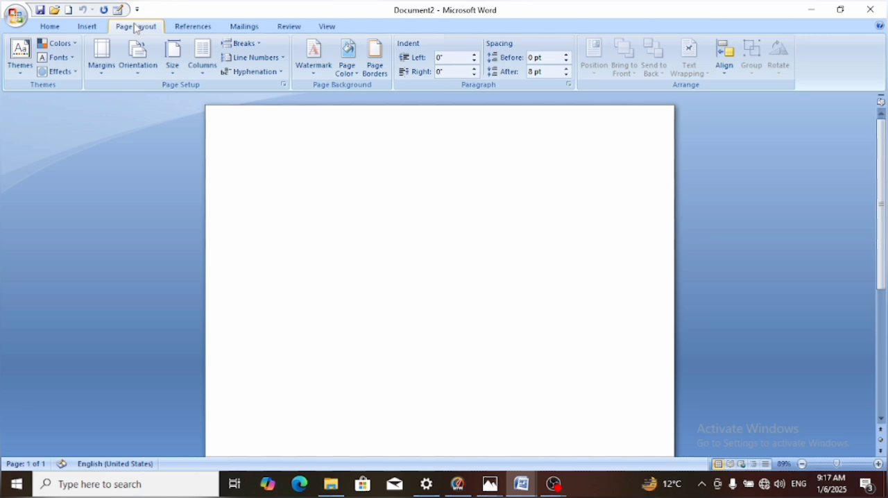
# Look through the built-in themes and the theme color, font and effect sets without applying any
pyautogui.click(19, 66)
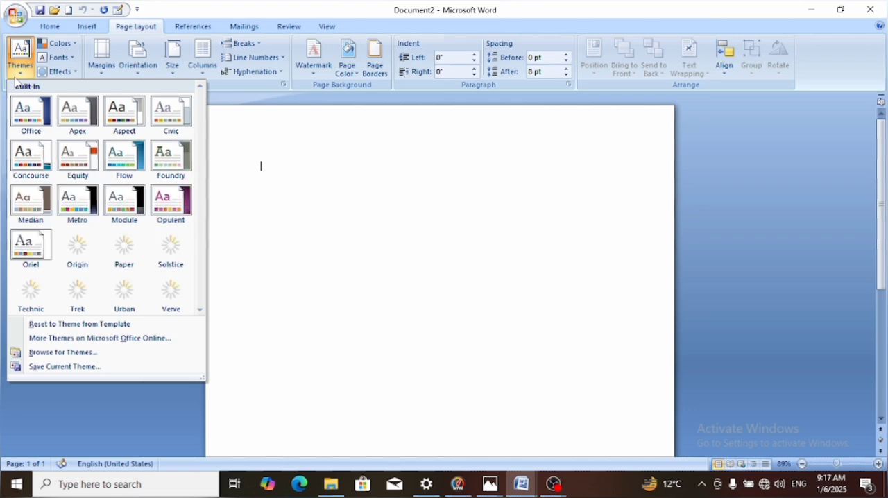
pyautogui.click(16, 59)
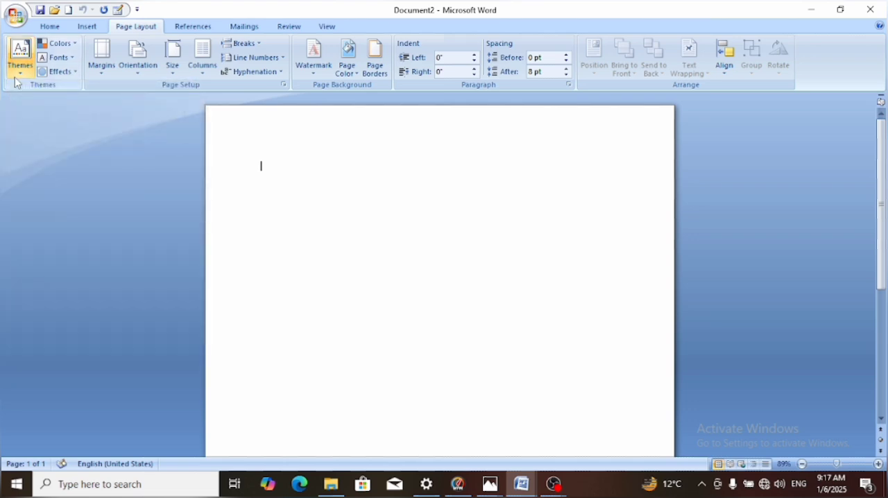
pyautogui.click(75, 45)
pyautogui.click(74, 45)
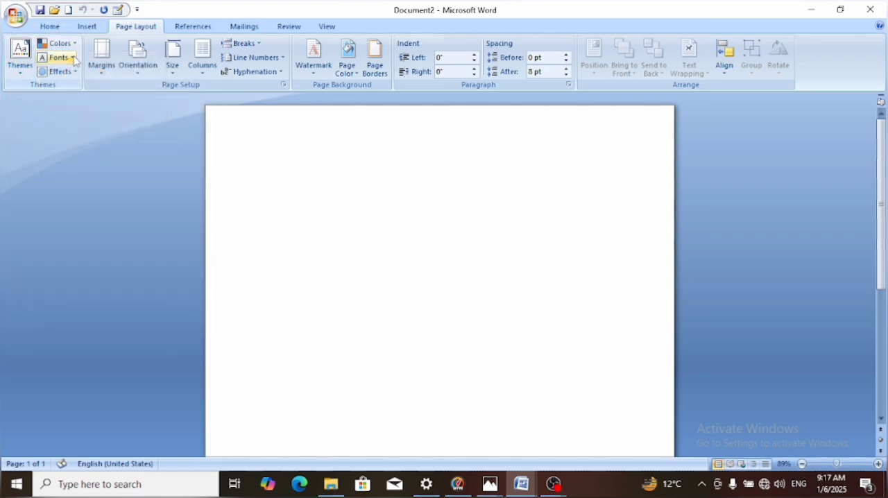
pyautogui.click(74, 58)
pyautogui.click(74, 59)
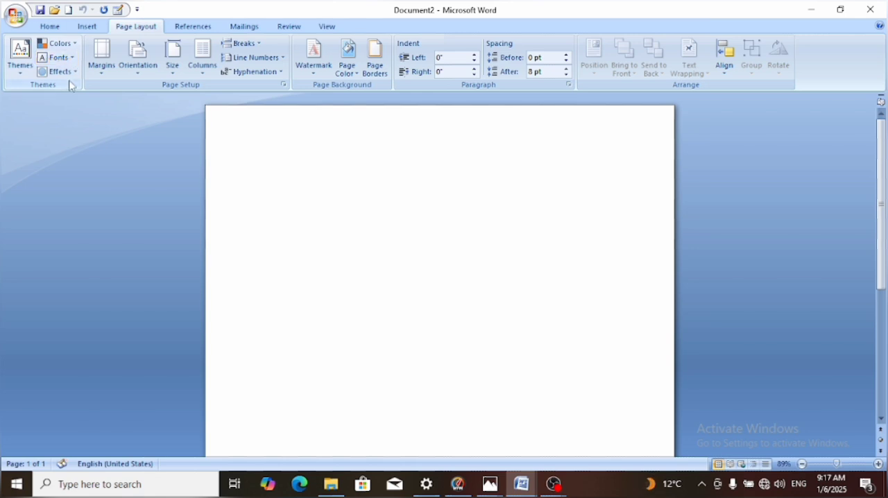
pyautogui.click(72, 72)
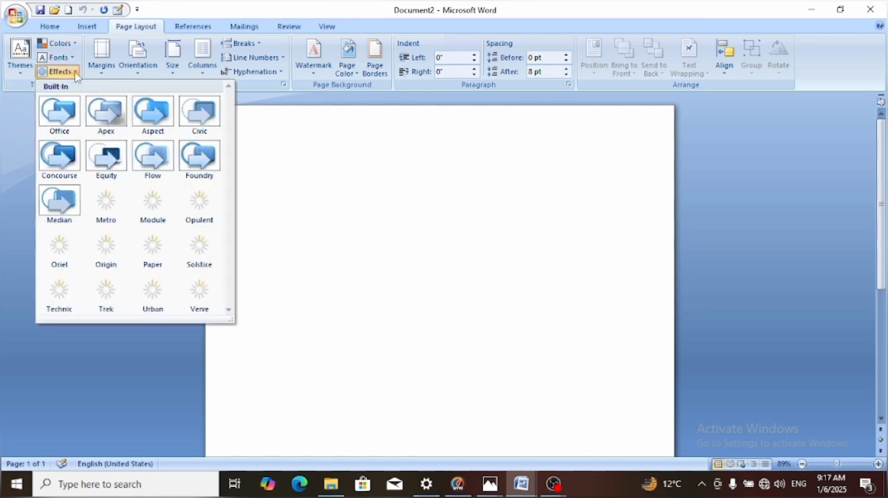
pyautogui.click(75, 72)
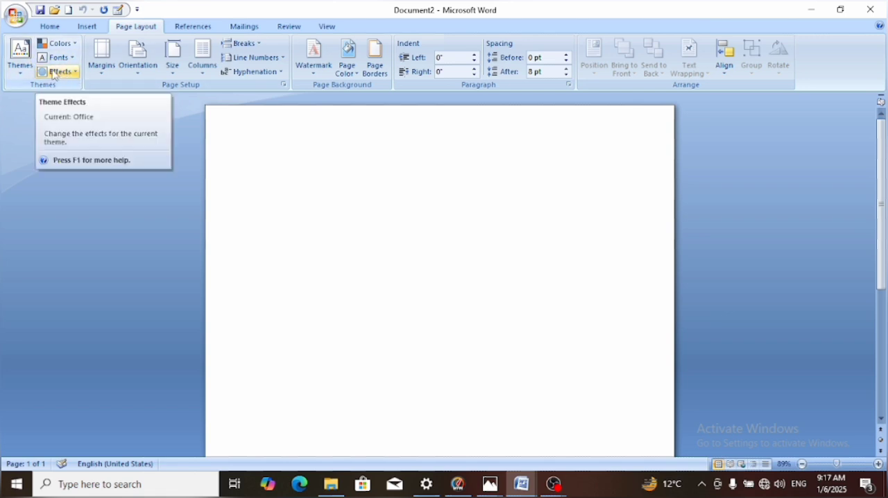
# Apply the Narrow margin preset and try it with a few trial letters, removing them again
pyautogui.click(101, 76)
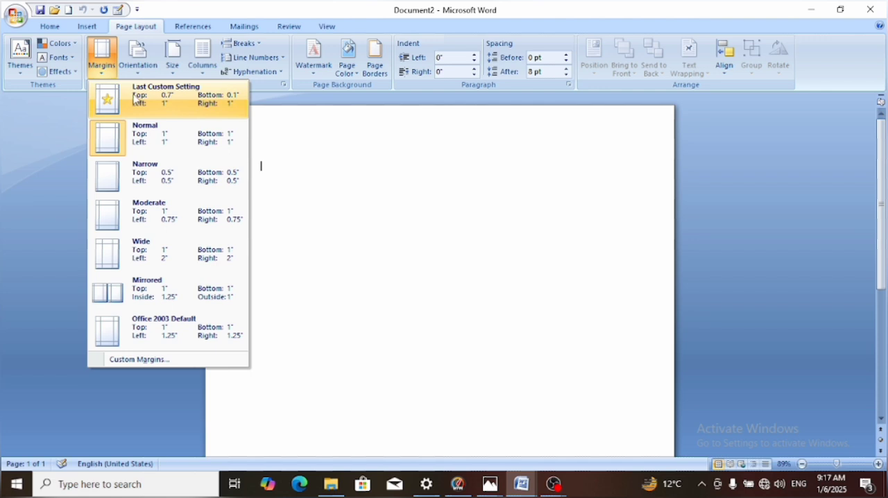
pyautogui.click(154, 196)
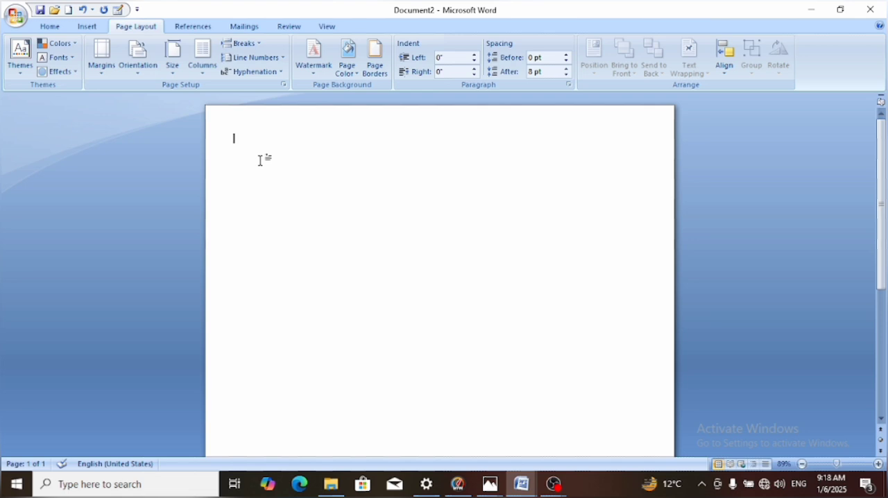
pyautogui.write('cdsd')
pyautogui.press('BackSpace')
pyautogui.press('BackSpace')
pyautogui.press('BackSpace')
pyautogui.press('BackSpace')
# Try the Normal, Moderate and Wide margin presets in turn, ending on Normal
pyautogui.click(102, 71)
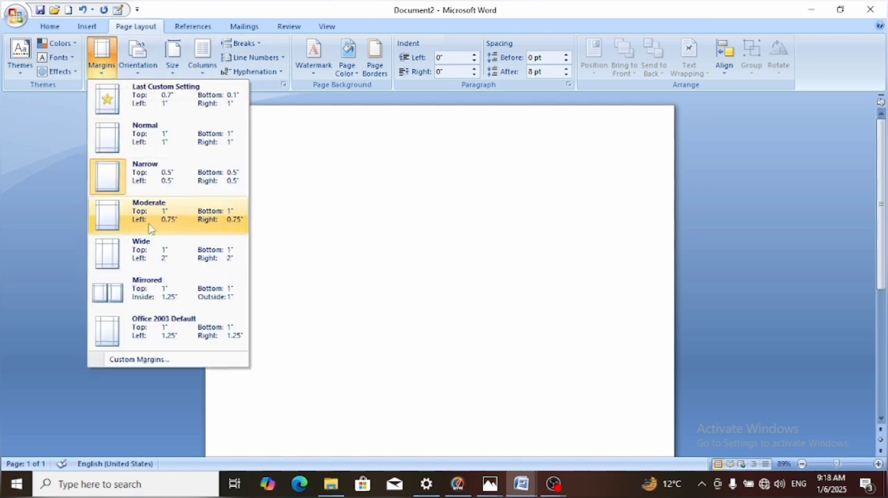
pyautogui.click(139, 143)
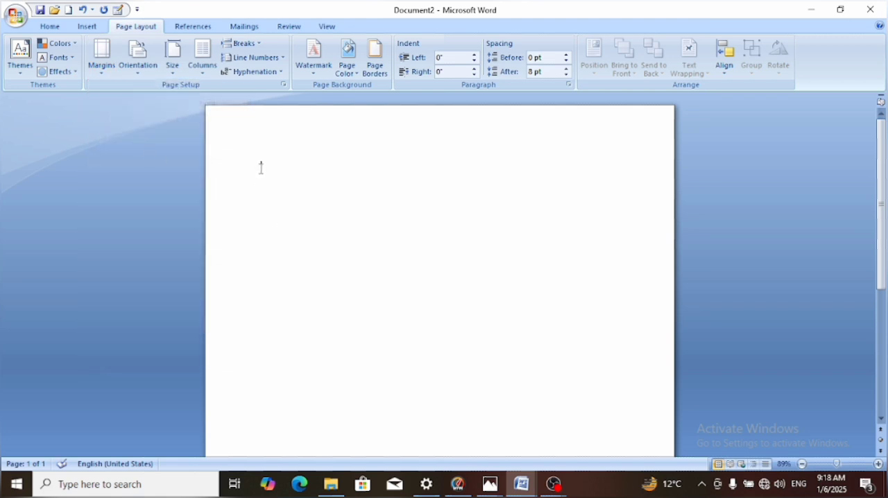
pyautogui.click(98, 72)
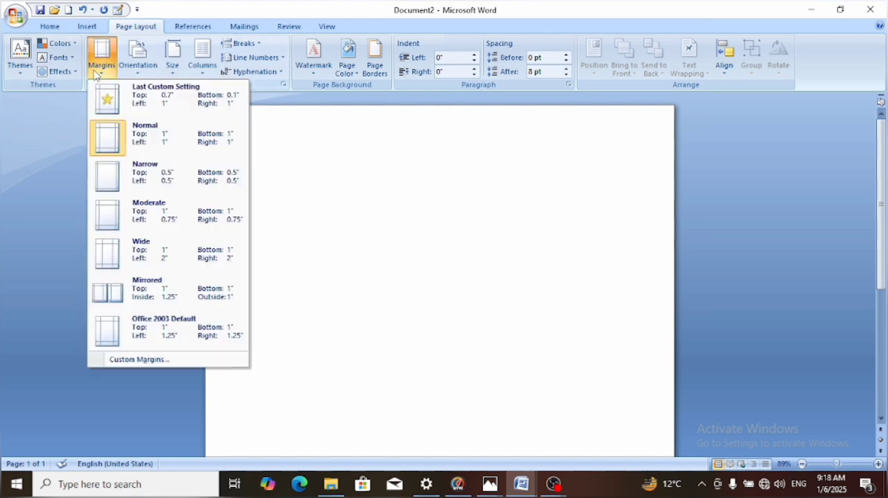
pyautogui.click(134, 215)
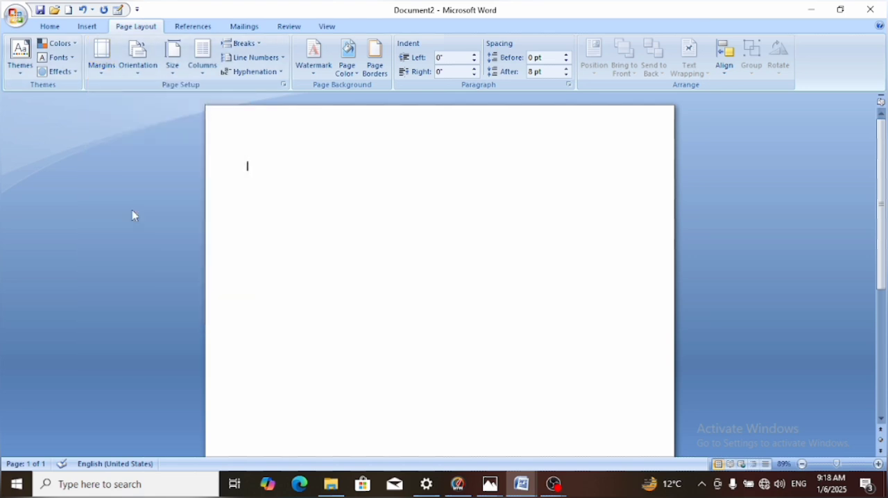
pyautogui.click(102, 73)
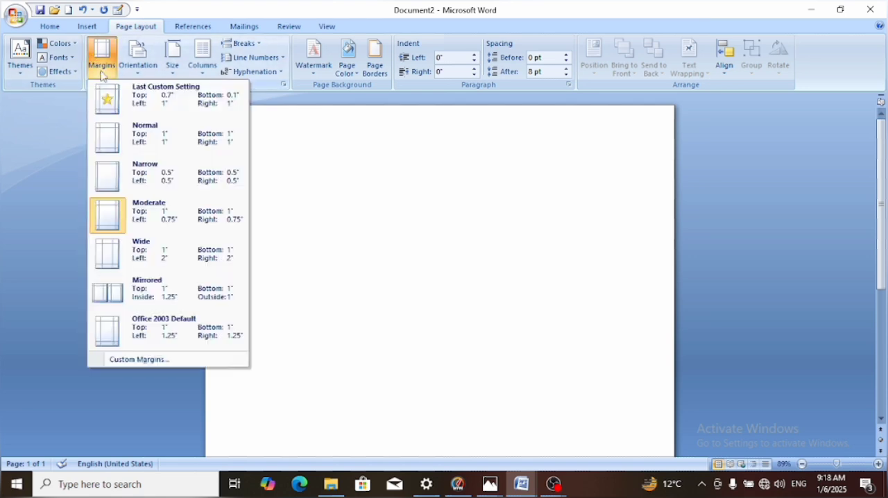
pyautogui.click(156, 271)
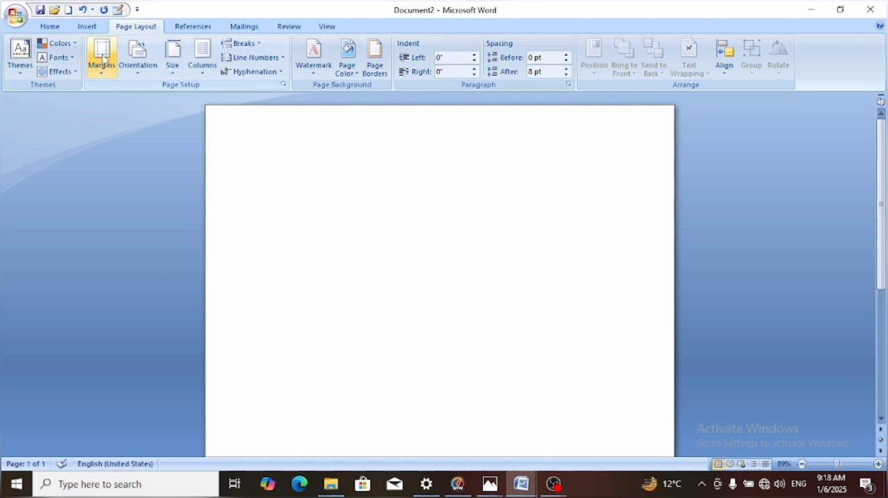
pyautogui.click(102, 67)
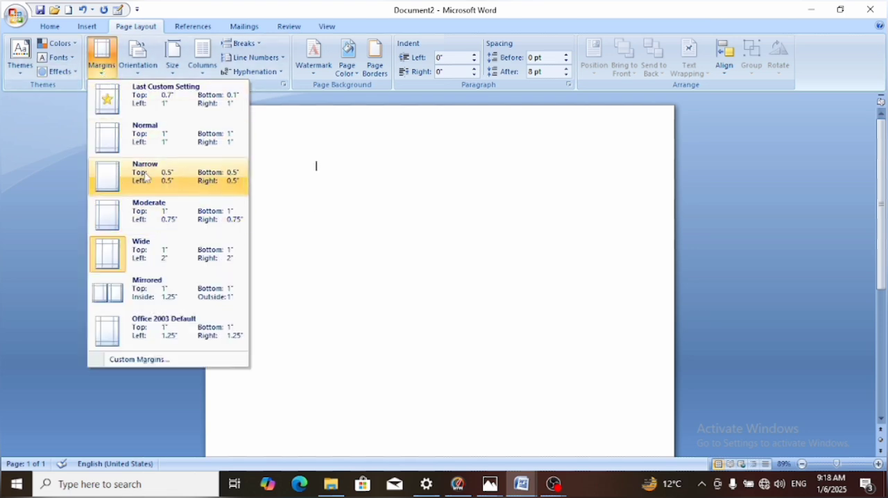
pyautogui.click(120, 125)
# Open the custom margin settings and set the top margin to 0"
pyautogui.click(97, 75)
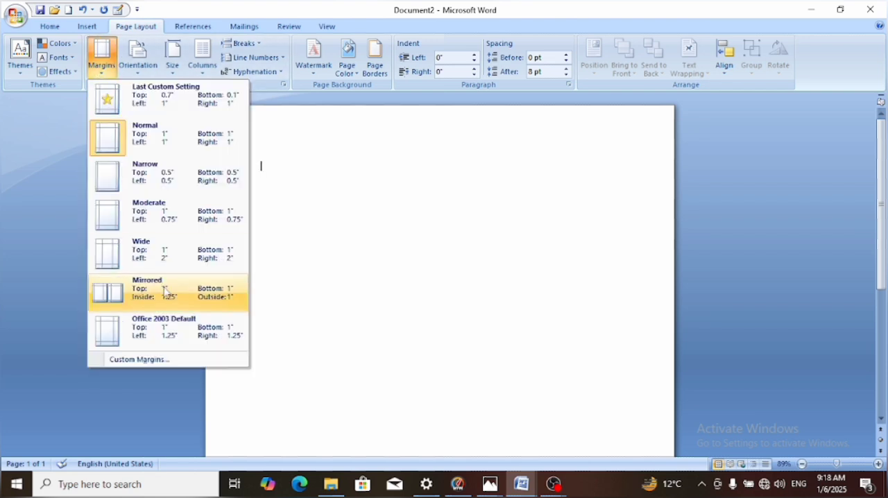
pyautogui.click(175, 359)
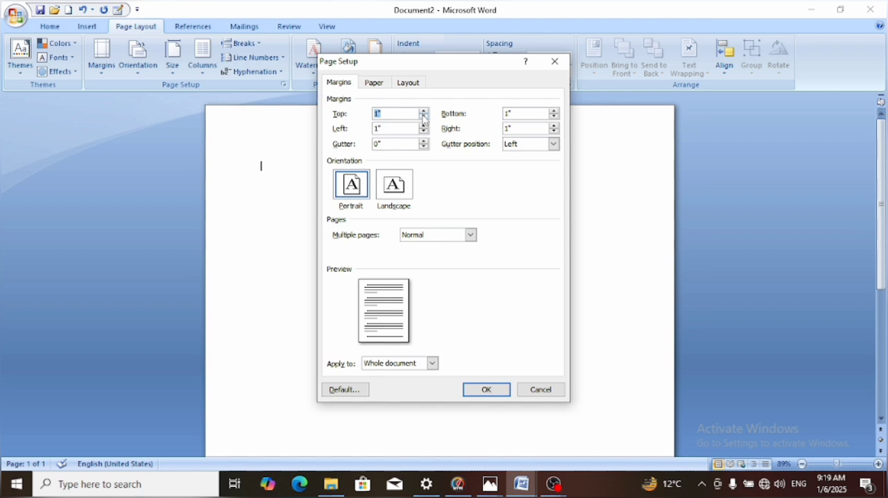
pyautogui.click(424, 118)
pyautogui.click(423, 118)
pyautogui.click(424, 118)
pyautogui.click(424, 118)
pyautogui.click(424, 118)
pyautogui.click(424, 118)
pyautogui.click(423, 118)
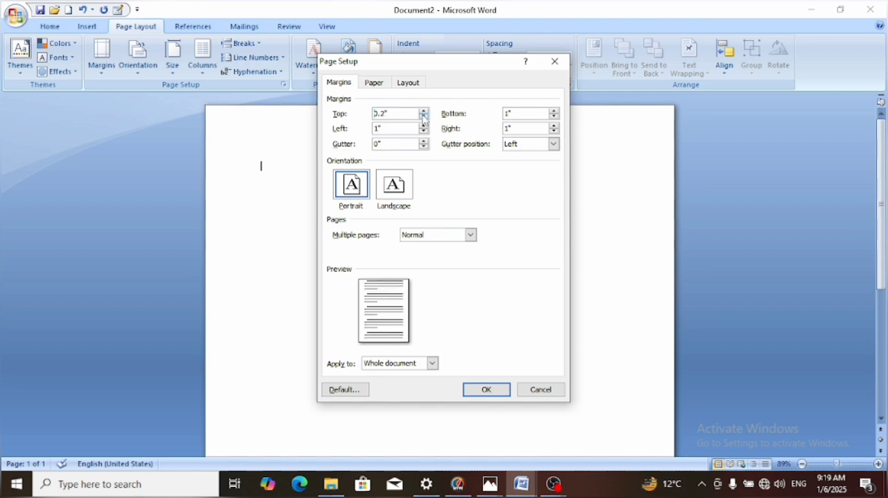
pyautogui.click(424, 118)
pyautogui.click(423, 118)
pyautogui.click(424, 117)
pyautogui.click(425, 111)
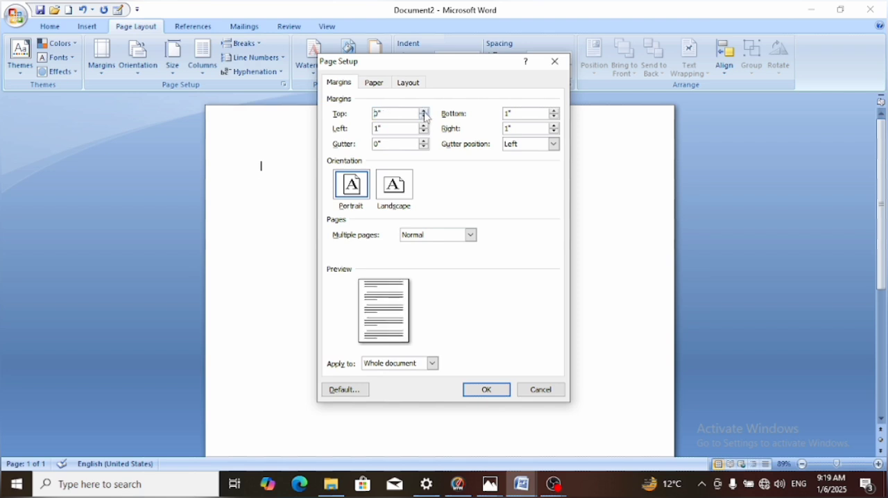
# Set the left, right and bottom margins to 0" and apply the custom margins to the whole document
pyautogui.click(426, 132)
pyautogui.click(427, 131)
pyautogui.click(427, 132)
pyautogui.click(426, 132)
pyautogui.click(424, 131)
pyautogui.click(424, 132)
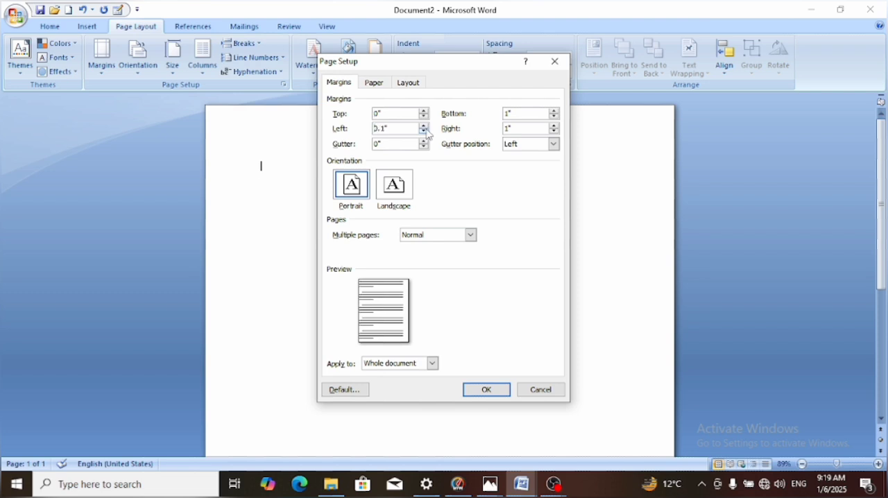
pyautogui.click(427, 132)
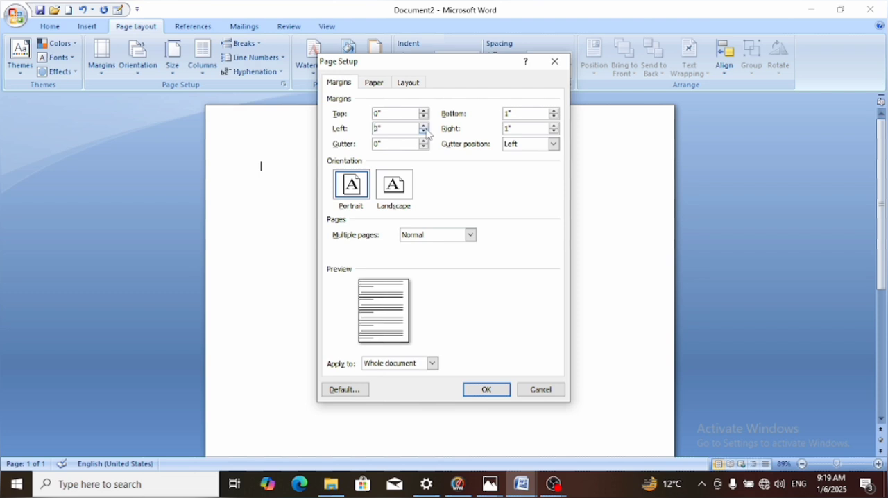
pyautogui.click(554, 132)
pyautogui.click(553, 132)
pyautogui.click(554, 132)
pyautogui.click(553, 132)
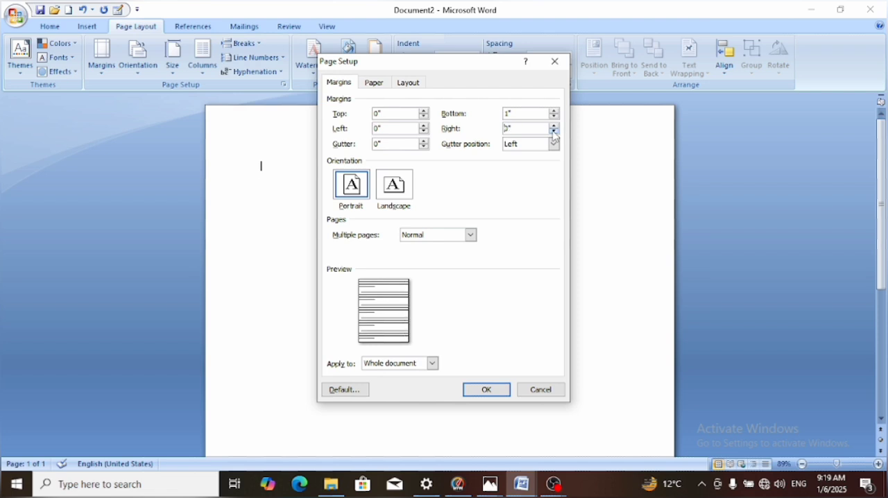
pyautogui.click(554, 118)
pyautogui.click(554, 117)
pyautogui.click(554, 118)
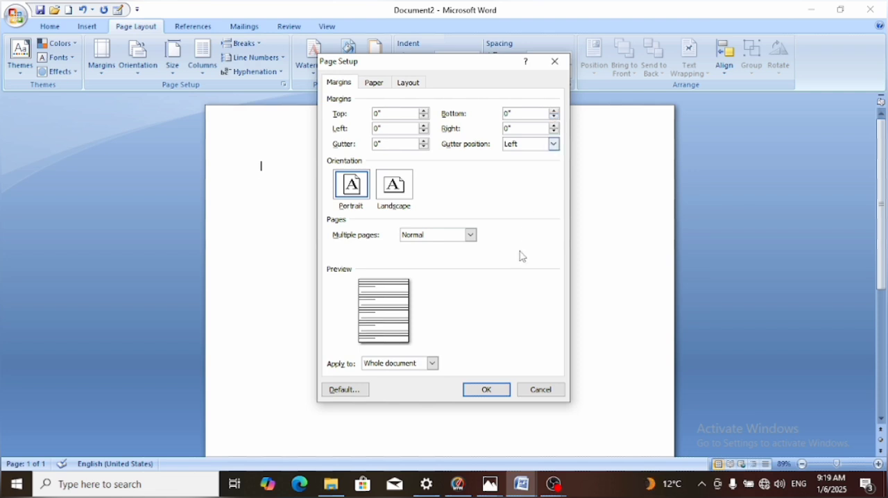
pyautogui.click(485, 394)
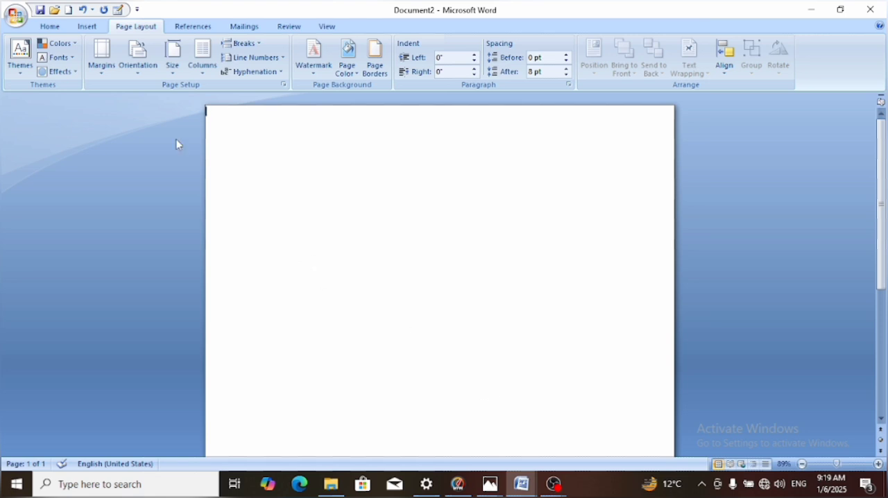
# Set the page margins back to the Normal preset and change the page orientation to Landscape
pyautogui.click(101, 70)
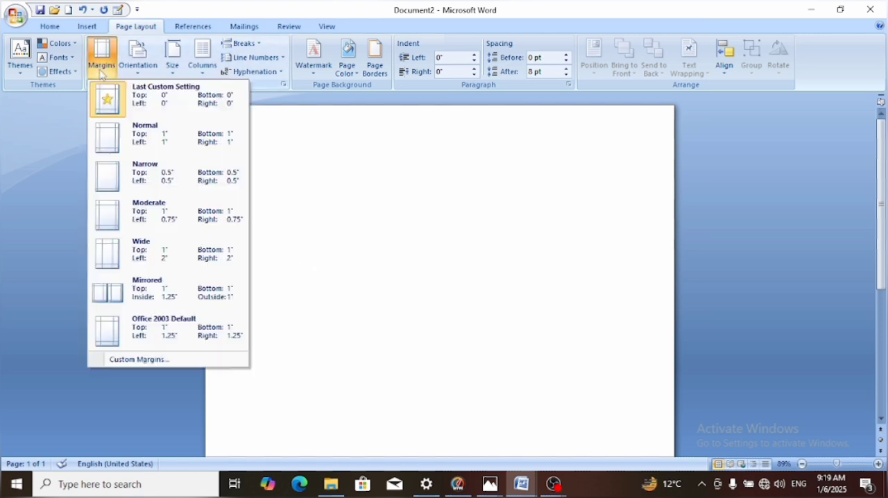
pyautogui.click(153, 141)
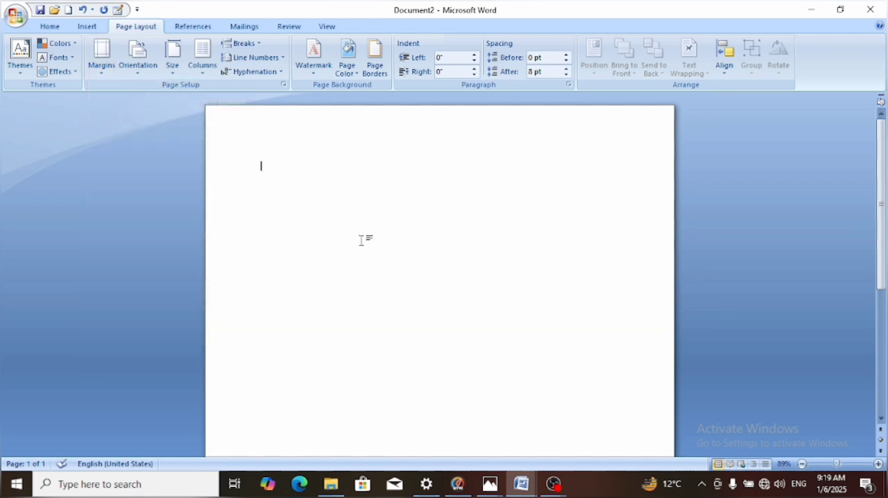
pyautogui.click(137, 77)
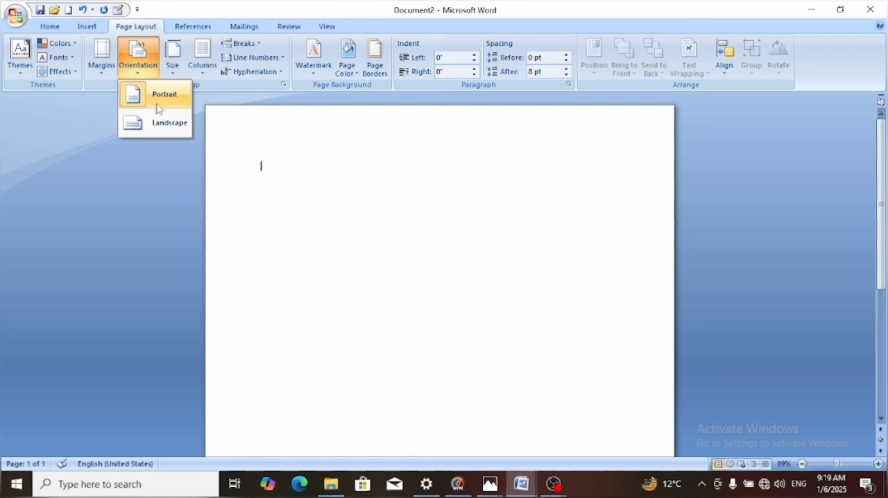
pyautogui.click(167, 126)
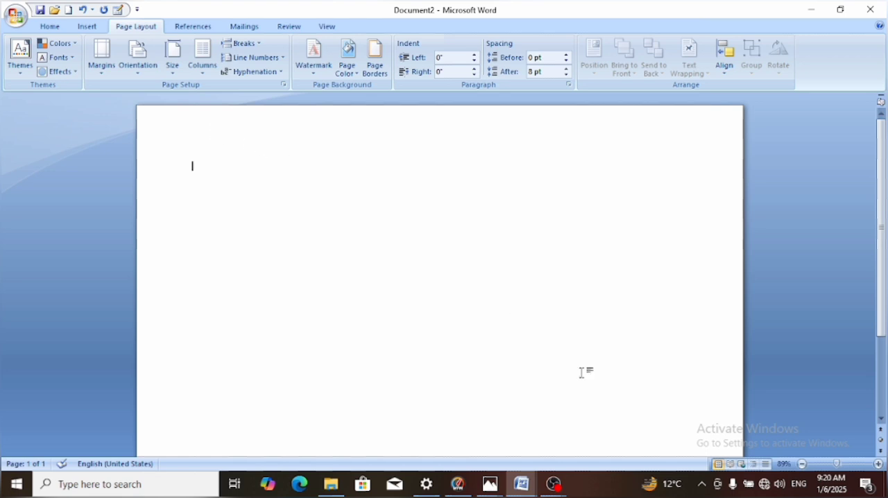
pyautogui.click(828, 464)
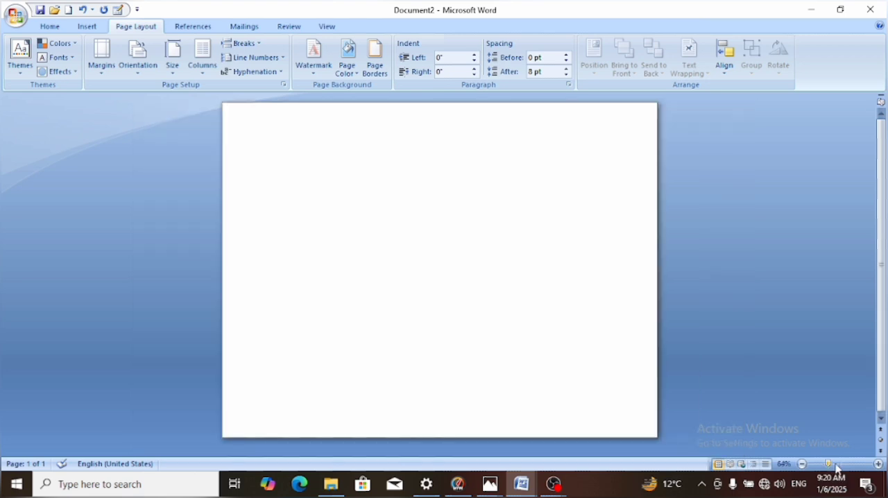
pyautogui.click(834, 465)
pyautogui.click(830, 465)
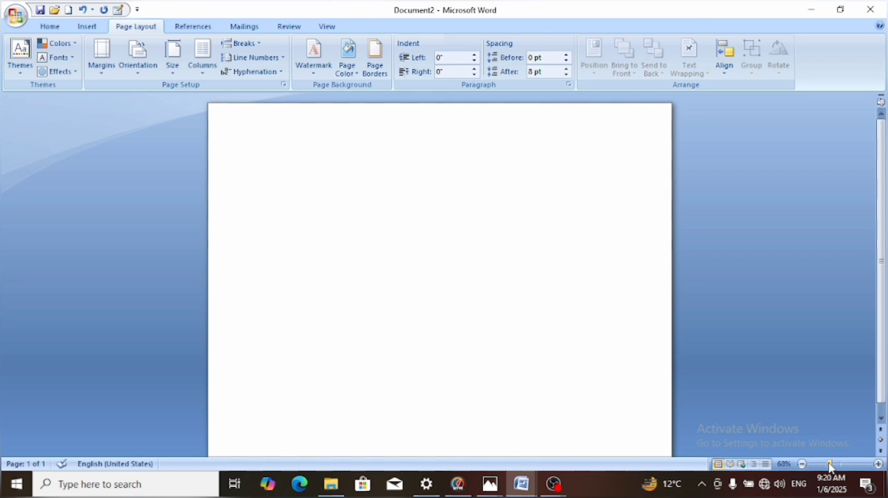
# Open the recent document "Certificate of Achievement"
pyautogui.moveTo(520, 484)
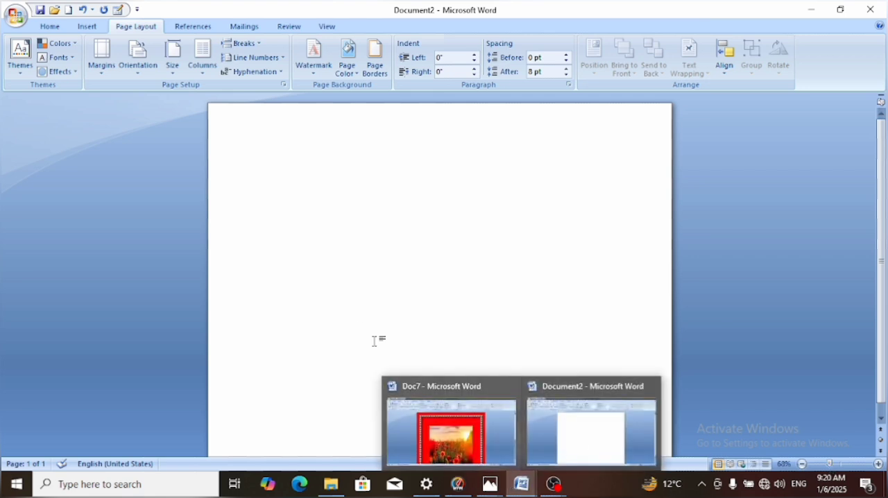
pyautogui.click(16, 14)
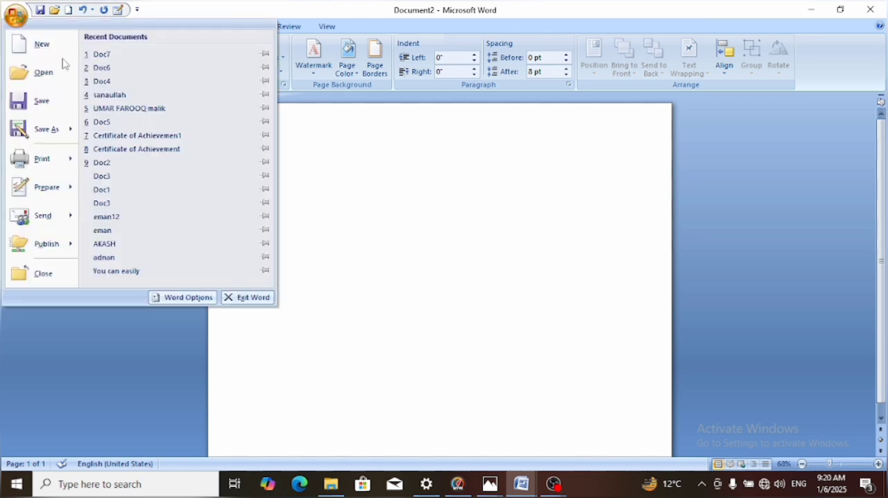
pyautogui.click(138, 149)
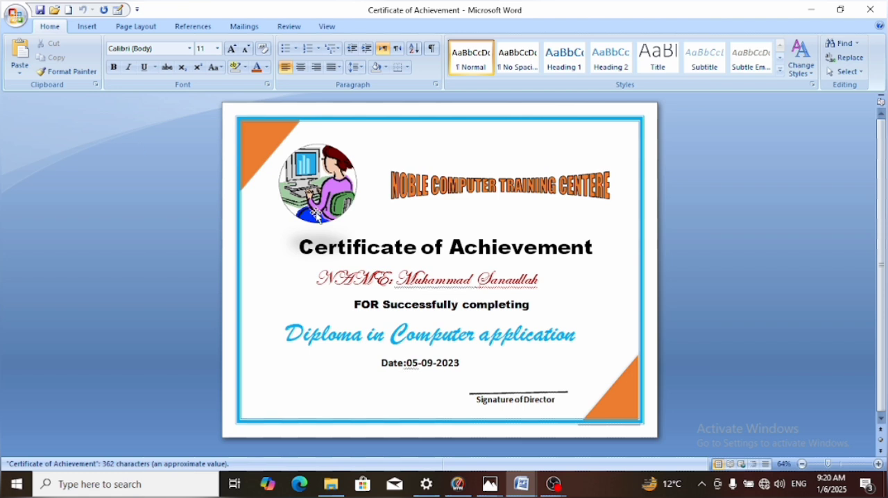
# Check which page orientation the certificate document uses
pyautogui.click(137, 27)
pyautogui.click(137, 59)
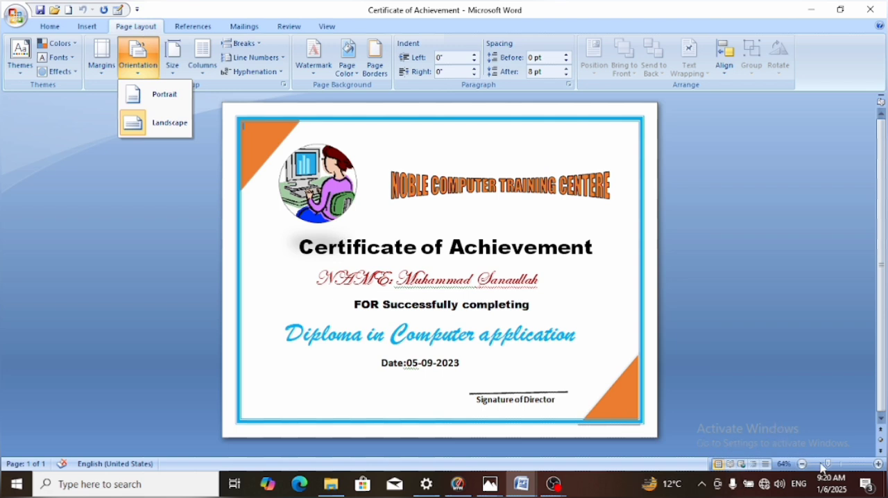
pyautogui.click(148, 31)
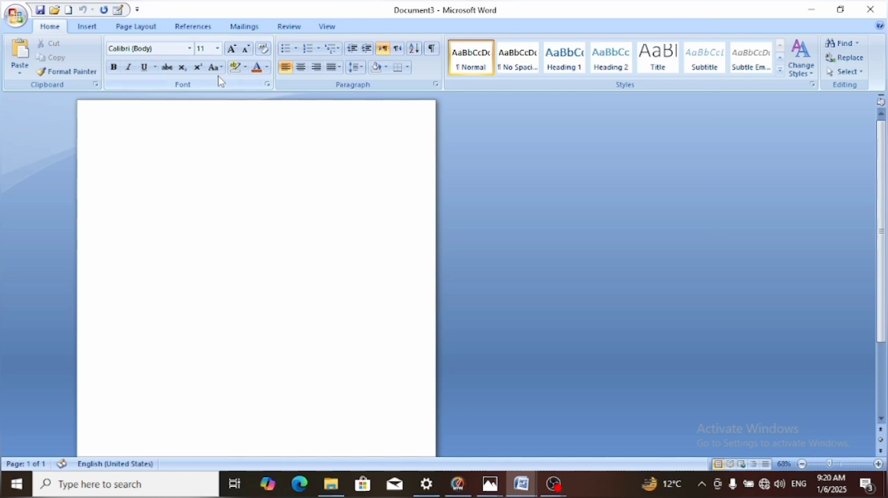
# Set the page orientation of the blank document to Portrait
pyautogui.click(128, 28)
pyautogui.click(136, 63)
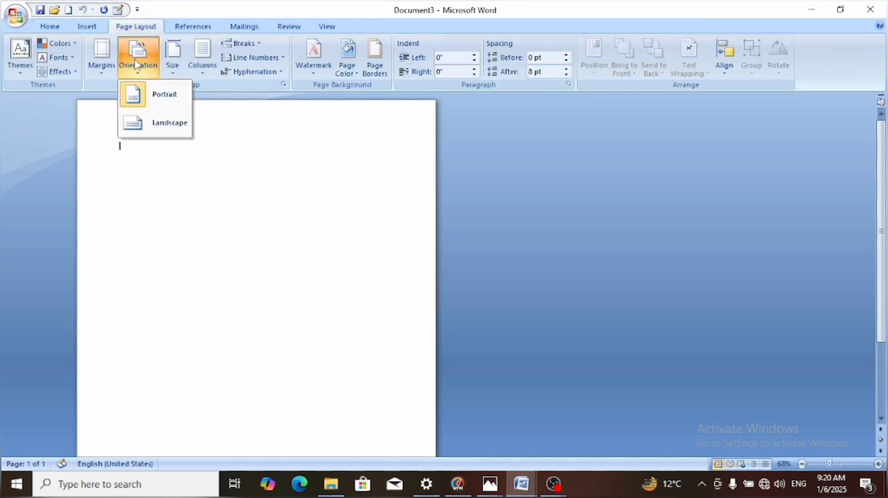
pyautogui.click(150, 88)
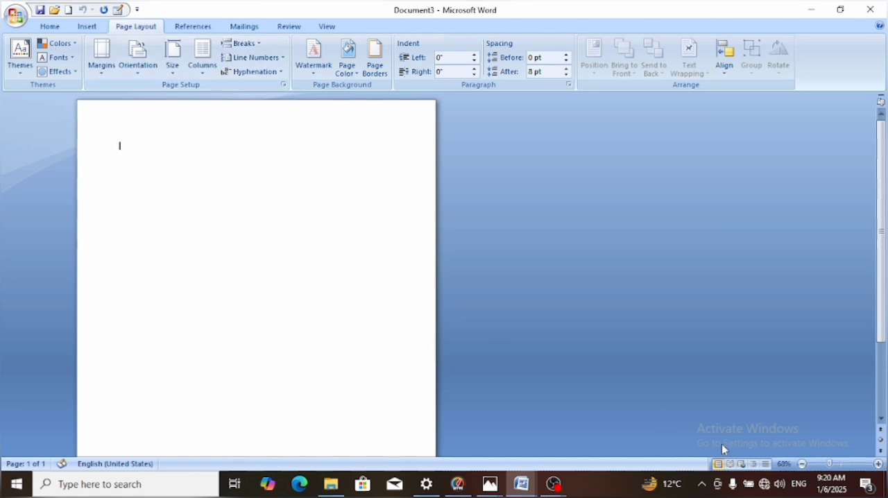
pyautogui.click(839, 464)
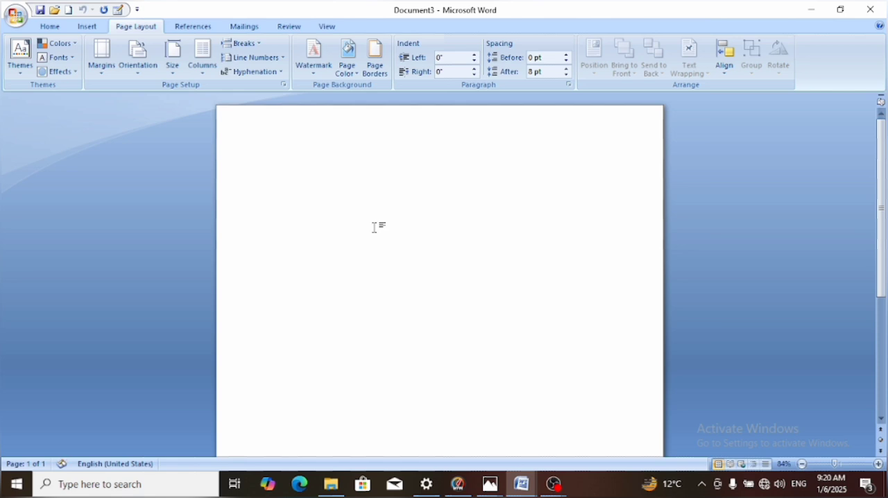
pyautogui.click(139, 76)
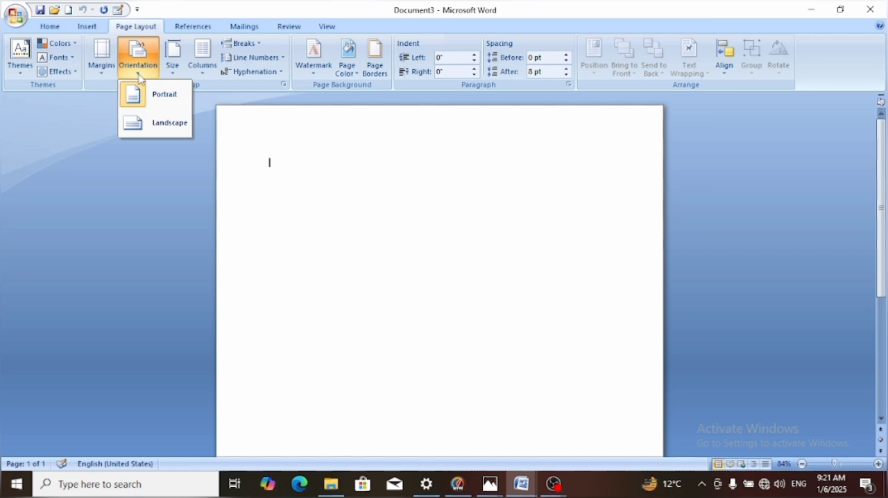
pyautogui.click(250, 168)
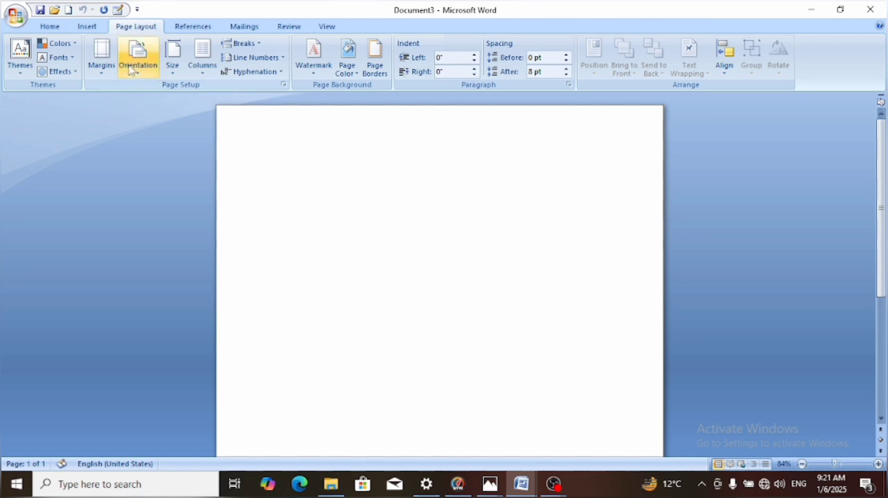
# Set the paper size to A4 and change it to Legal, 8.5" x 14"
pyautogui.click(172, 72)
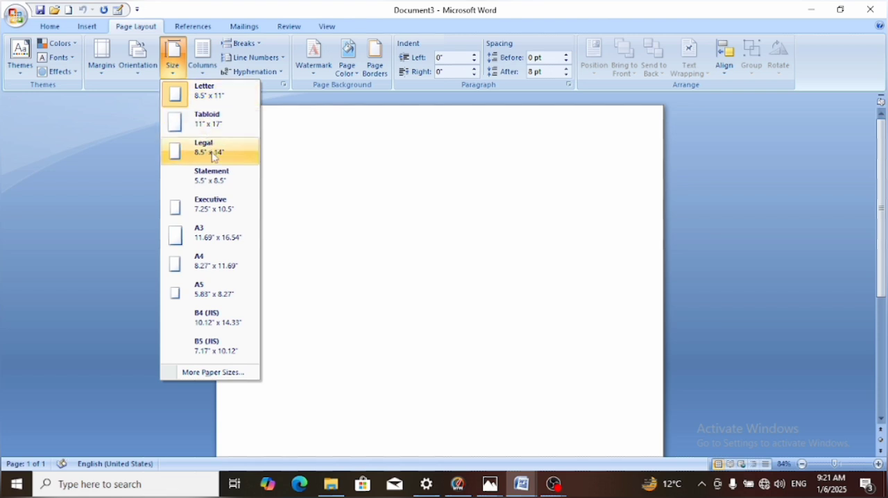
pyautogui.click(213, 267)
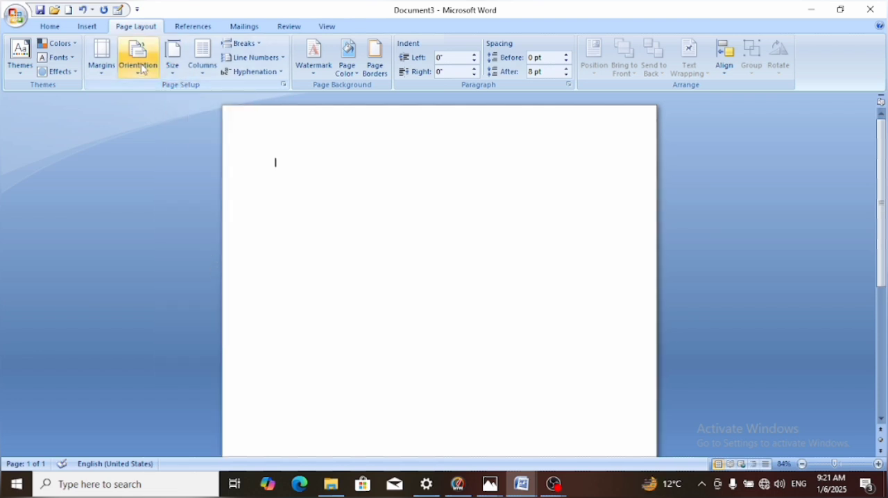
pyautogui.click(174, 73)
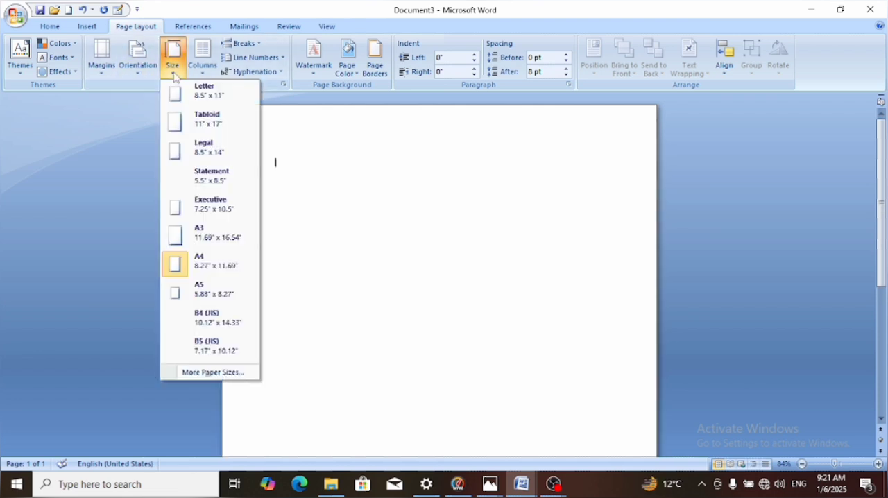
pyautogui.click(196, 163)
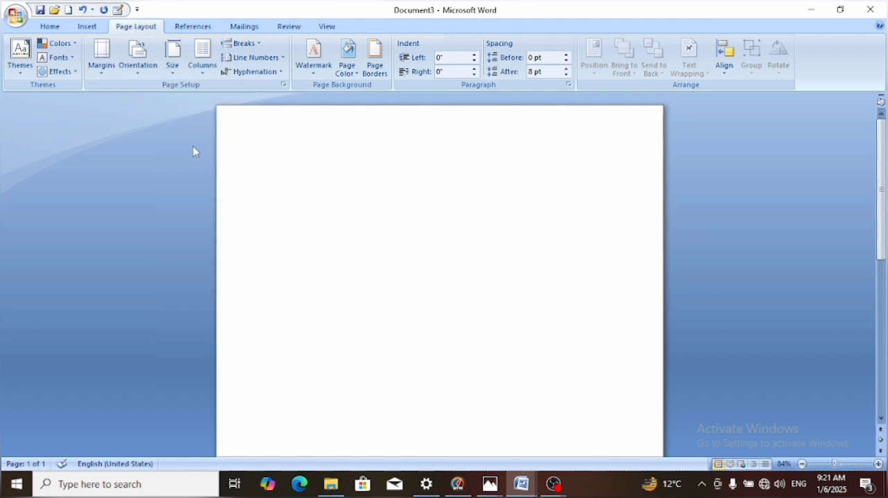
pyautogui.click(172, 76)
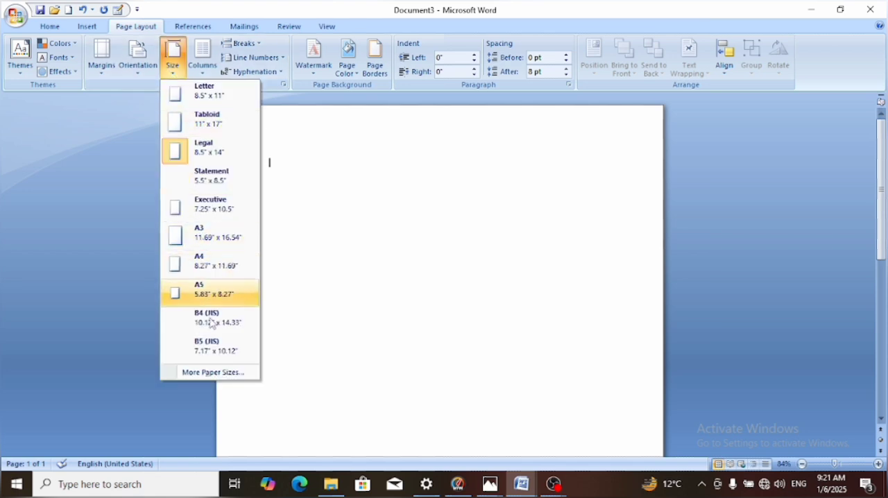
pyautogui.click(334, 281)
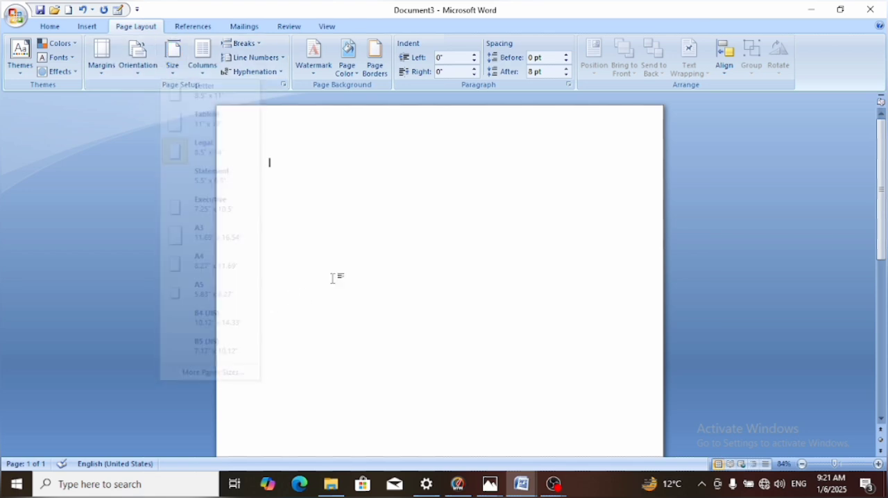
# Apply the three-column layout to the blank page and change it to two columns
pyautogui.click(204, 70)
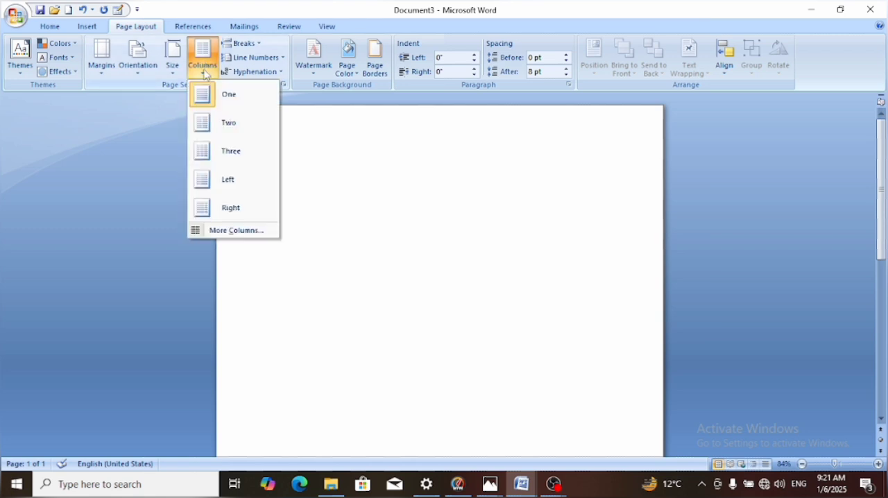
pyautogui.click(216, 159)
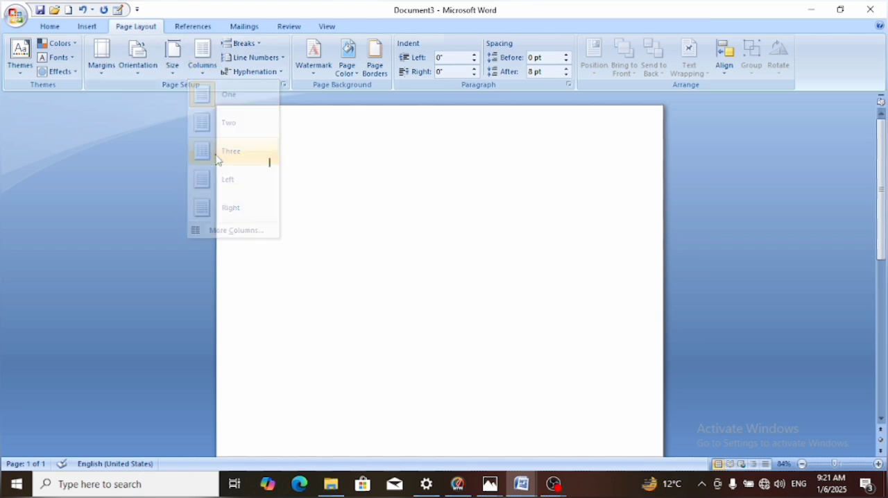
pyautogui.click(202, 64)
pyautogui.click(226, 119)
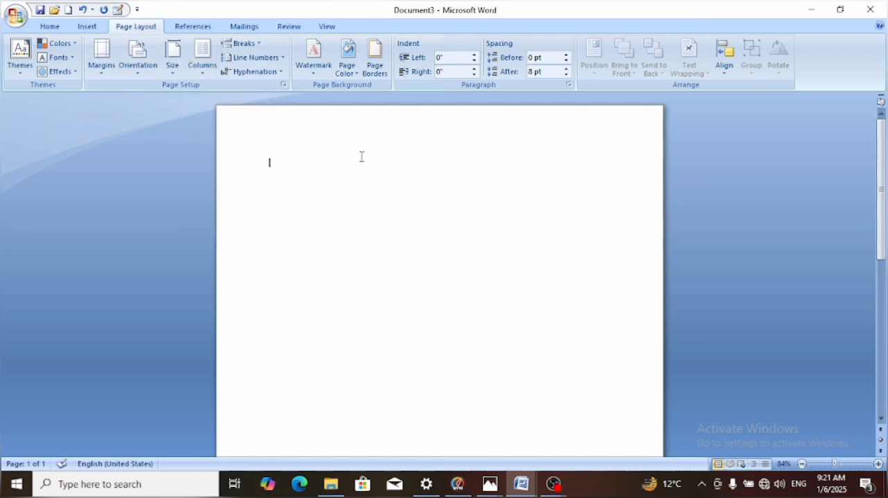
# Apply the Right column preset to the page and return it to one column
pyautogui.click(201, 55)
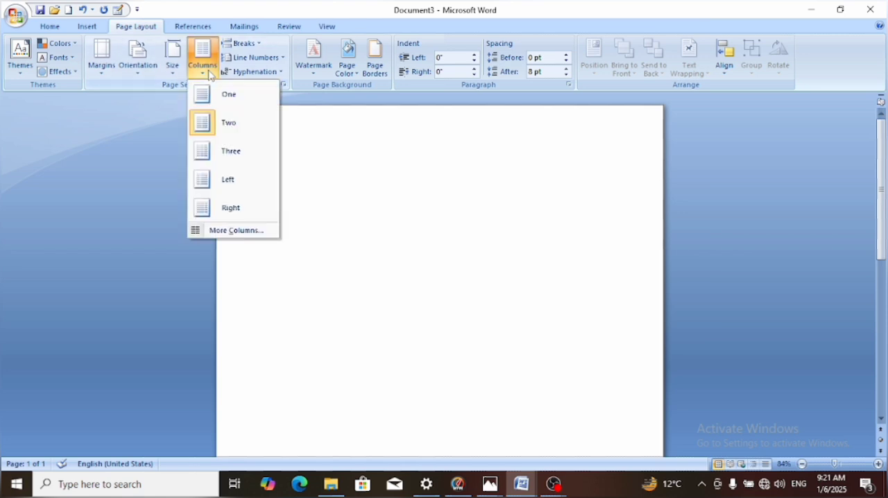
pyautogui.click(217, 208)
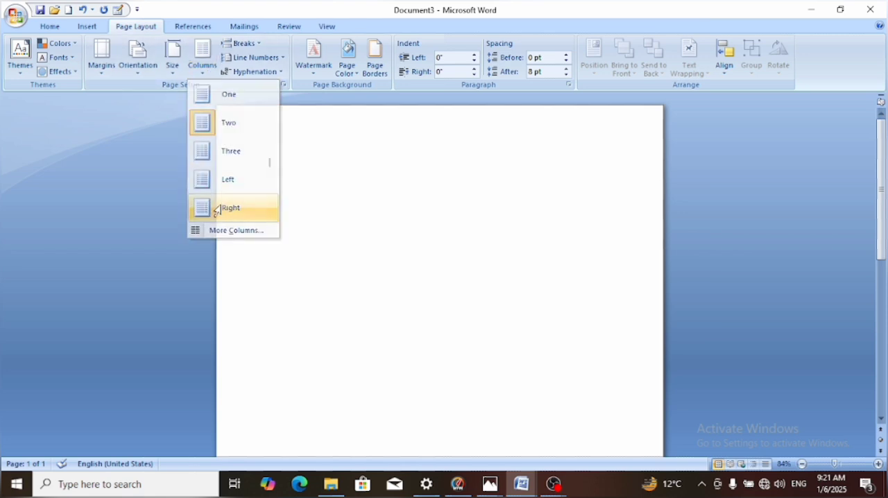
pyautogui.click(199, 72)
pyautogui.click(217, 104)
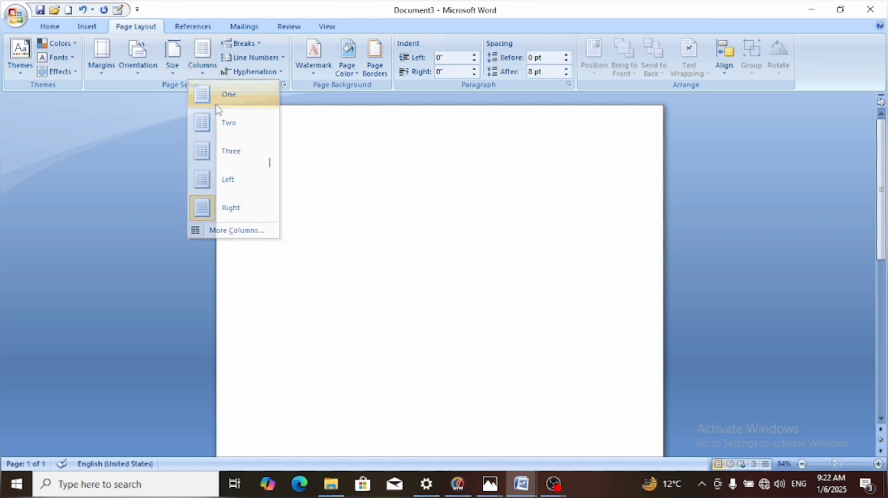
# Split the page into two columns and enter several lines of repeated "d" and "e" letters as sample text in the first column
pyautogui.click(204, 70)
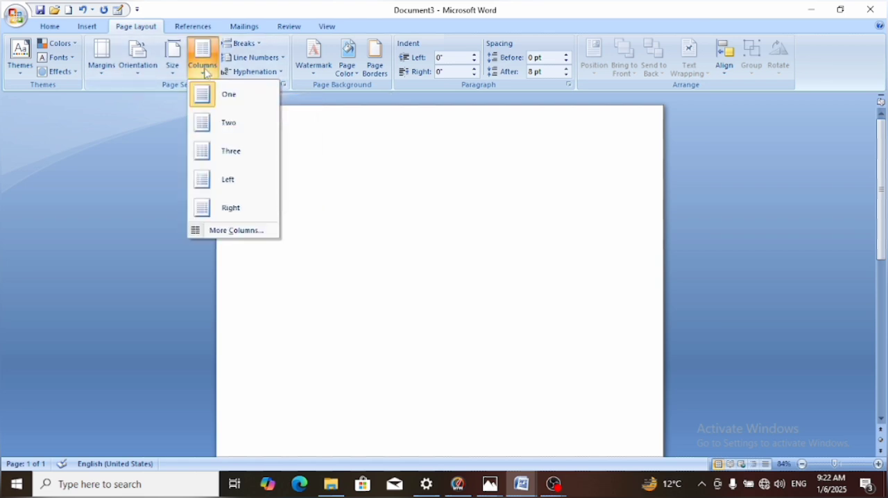
pyautogui.click(223, 124)
pyautogui.write('gd')
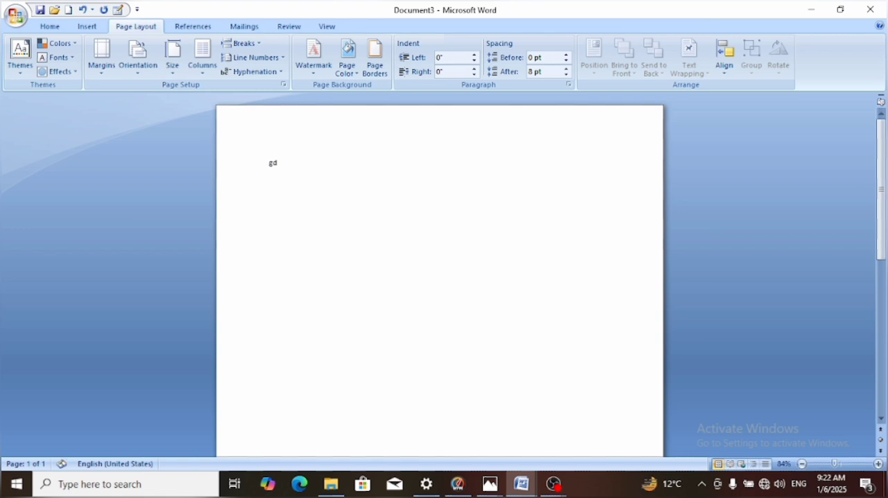
pyautogui.write('dddddddddddddddddddddddddddddddddddddddddddddddddddddddddddddddddddddddddddddddddddddddddd')
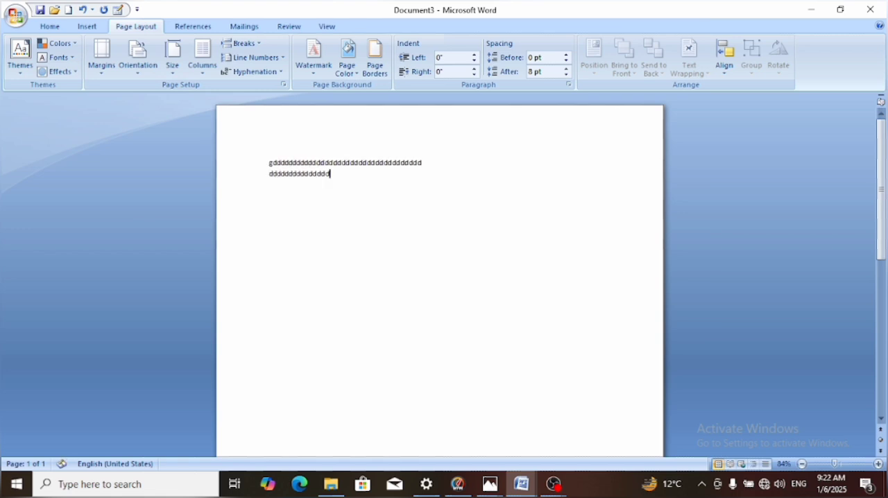
pyautogui.write('gddddddddddddddddddddddddddddd')
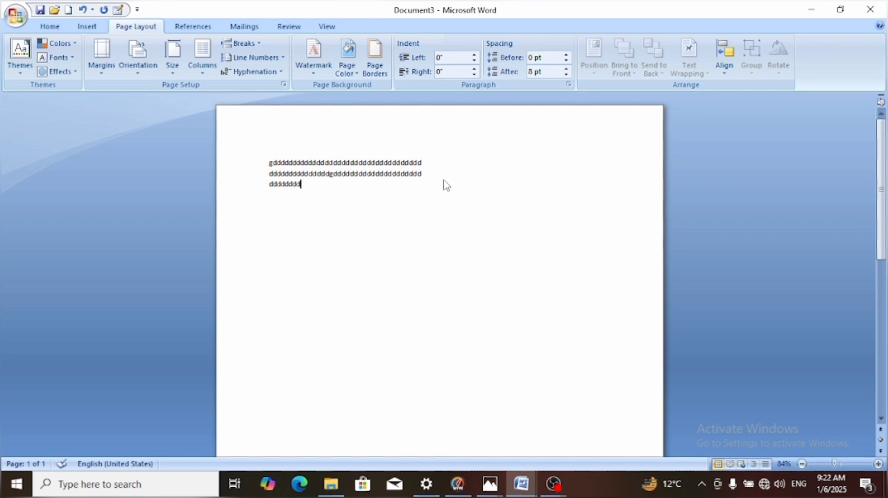
pyautogui.hotkey('ctrl', 'a')
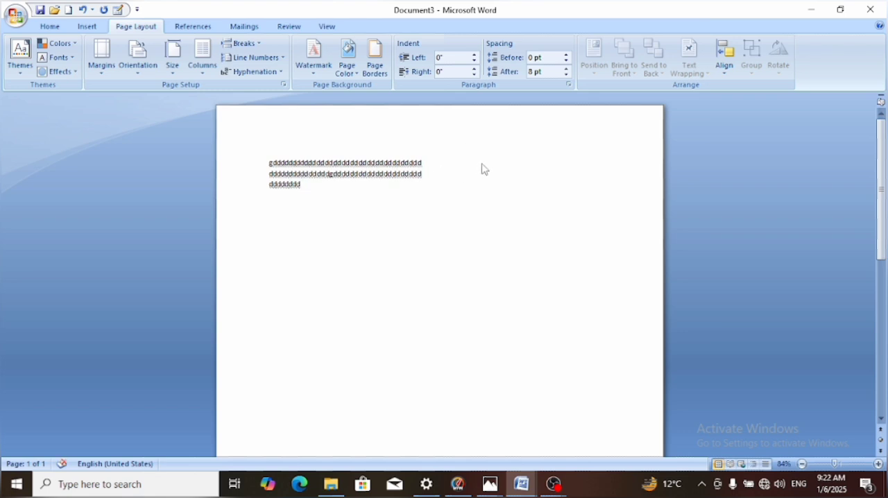
pyautogui.press('Right')
pyautogui.write('gddddddddddddddddddddddddddddddddddddddddddddd')
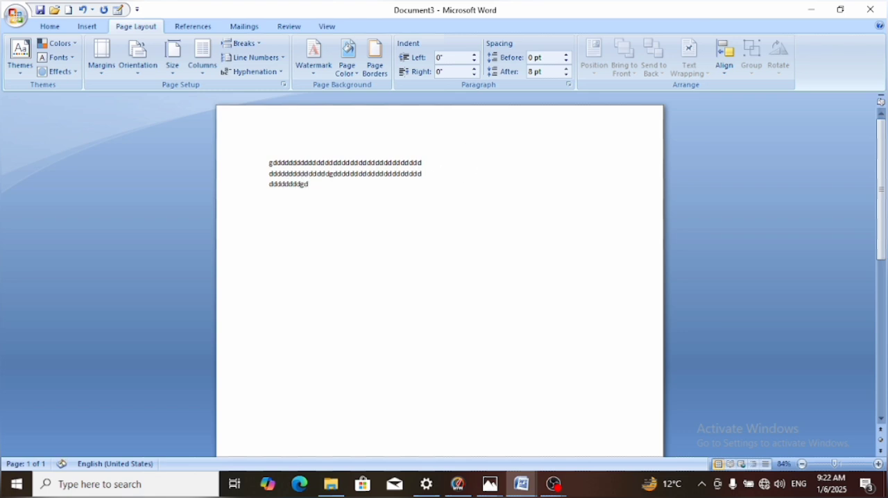
pyautogui.write('ddddddddddddddddddddddddddddd')
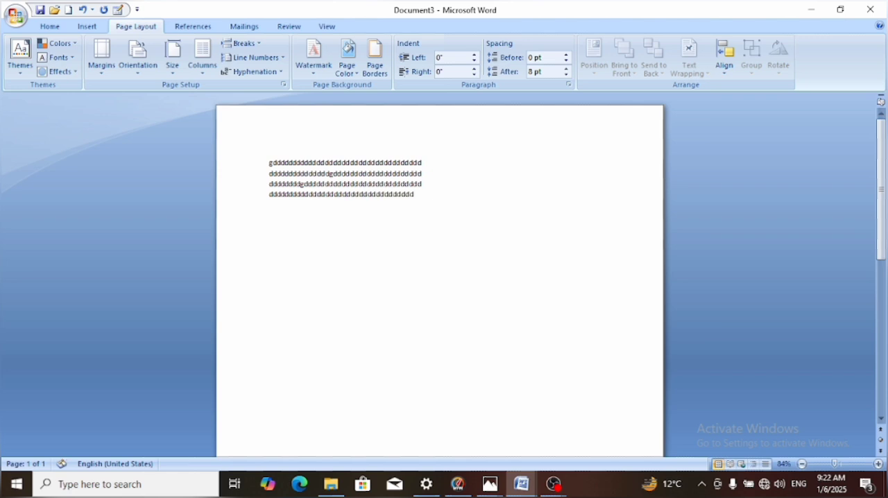
pyautogui.write('reeeeeeeeeeeeeeeeeeeeeeeeeeeeeeeeeeeeeeeeeeeeeeeeeeeeeeee')
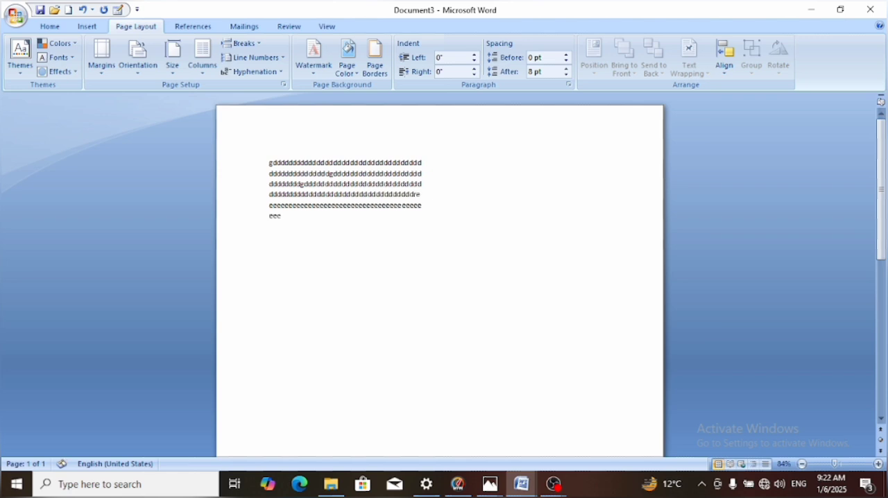
pyautogui.write('eeeeeeeeeeeeeeeeeeeeeeeeeeeeeeeeeeeeeeeeeeeeeeeeeeeeeeeeeeeeeeeeeee')
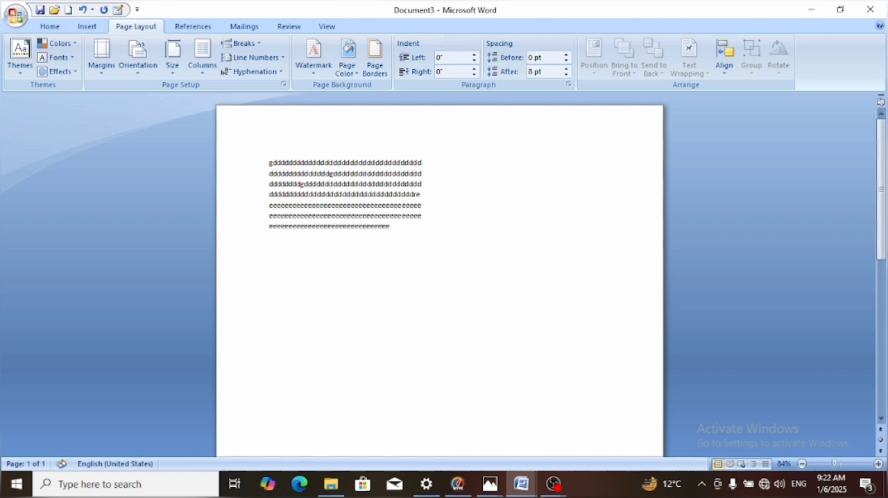
pyautogui.write('eeeeeeeeeeeeeeeeeeeeeeeeeeeeeeeeeeeeeeeeeeeeeeeeeeeeeeeeeeeeeeeeeeeeee')
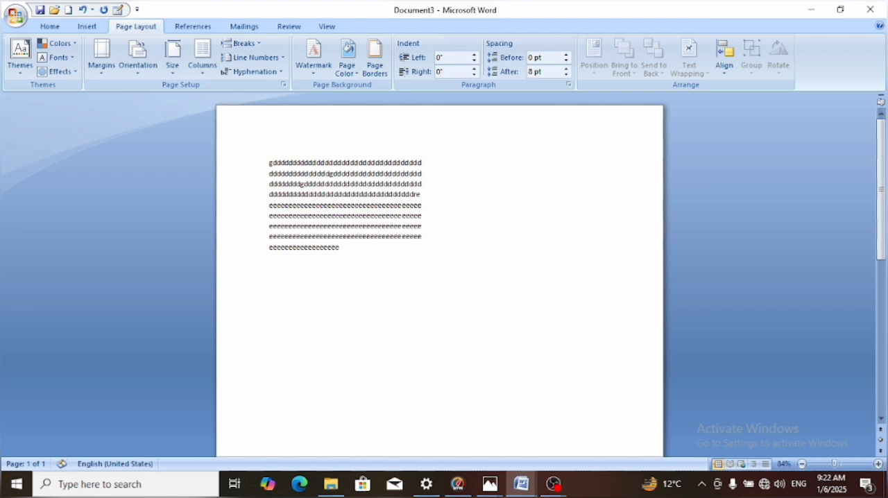
pyautogui.write('eeeeeeeeeeeeeeeeeeeeeeeeeeeeeeeeeeeeeeeeeeeeeeeeeeeeeeeeeeeeeeeeeeeeeeeeeeeeee')
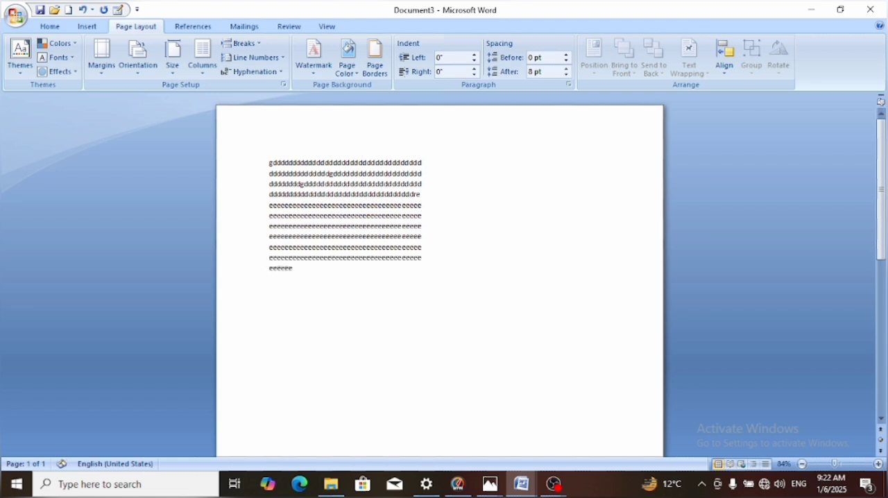
pyautogui.write('eeeeeeeeeeeeeeeeeeeeeeeee')
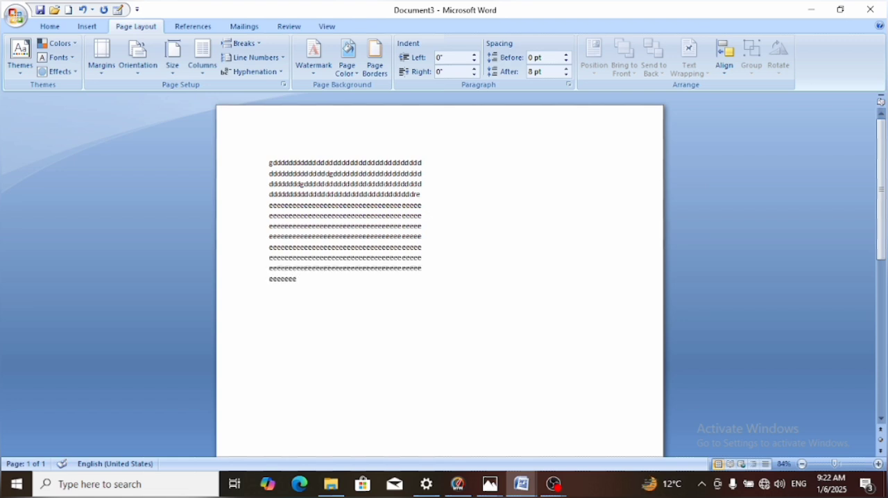
# Undo the sample text and the preceding column and paper size changes
pyautogui.hotkey('ctrl', 'z')
pyautogui.hotkey('ctrl', 'z')
pyautogui.hotkey('ctrl', 'z')
pyautogui.hotkey('ctrl', 'z')
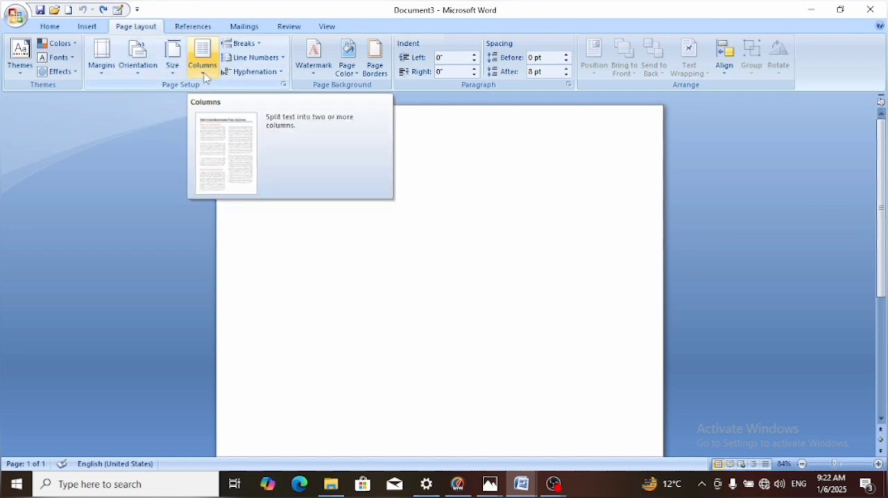
# Review the available page break and section break types
pyautogui.click(243, 44)
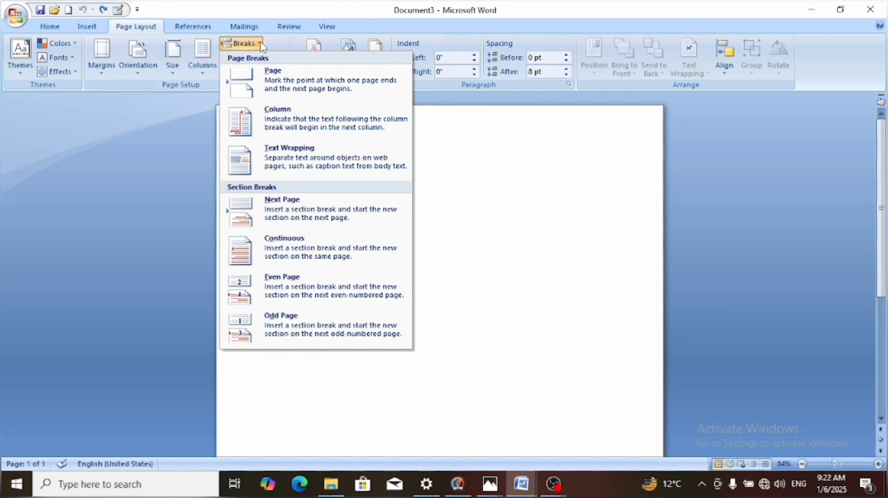
pyautogui.click(261, 46)
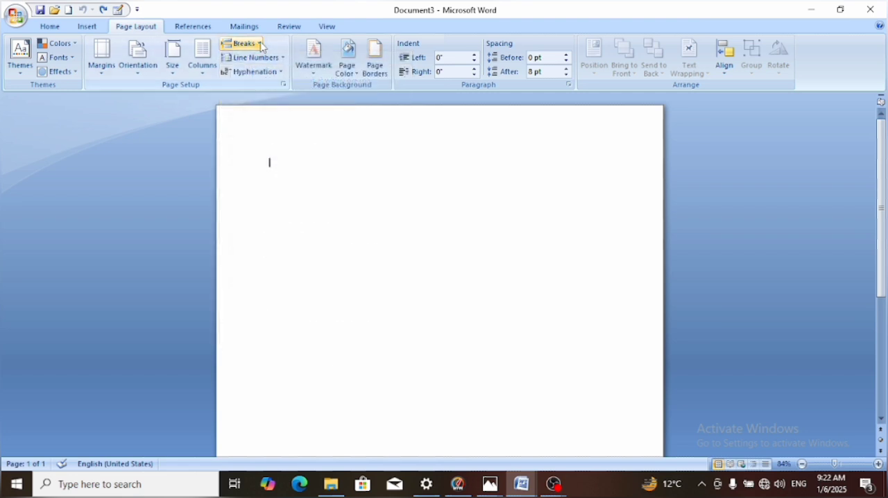
pyautogui.click(260, 46)
pyautogui.click(261, 46)
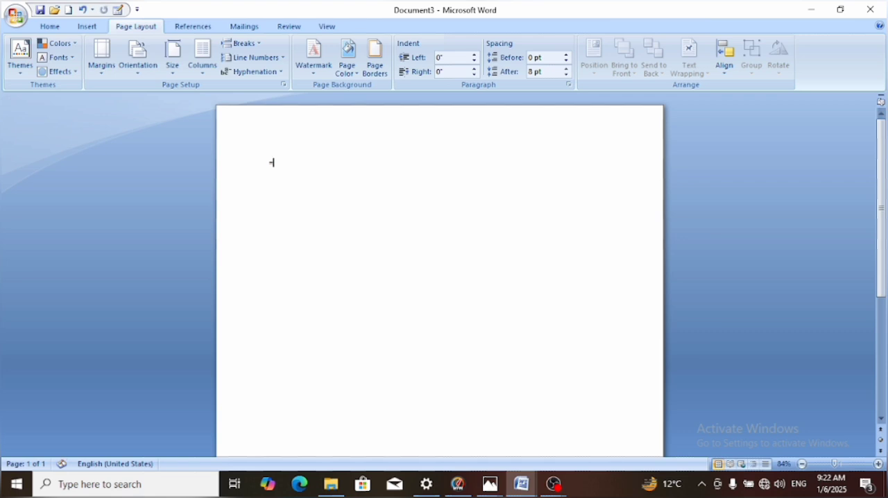
# Generate placeholder sample paragraphs at the start of the blank document with the rand() function
pyautogui.write('rand()')
pyautogui.press('Return')
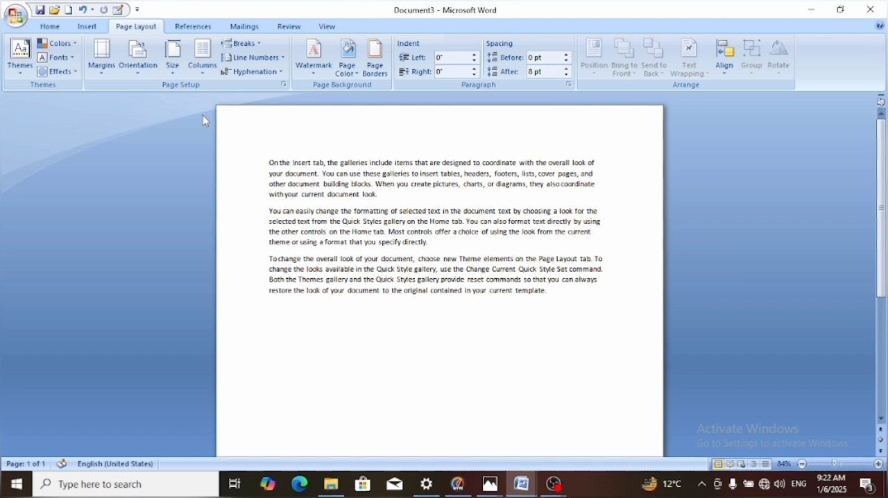
# Insert a blank page before the first sample paragraph, and undo that insertion
pyautogui.click(266, 162)
pyautogui.click(86, 28)
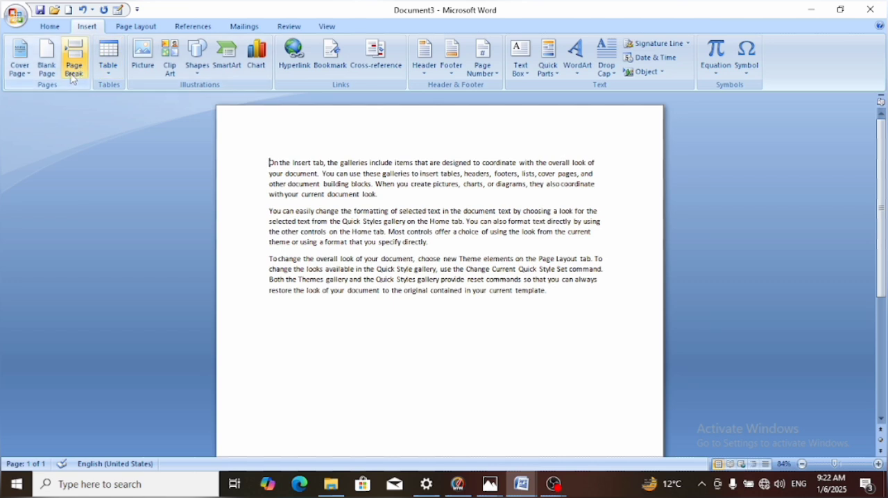
pyautogui.click(46, 54)
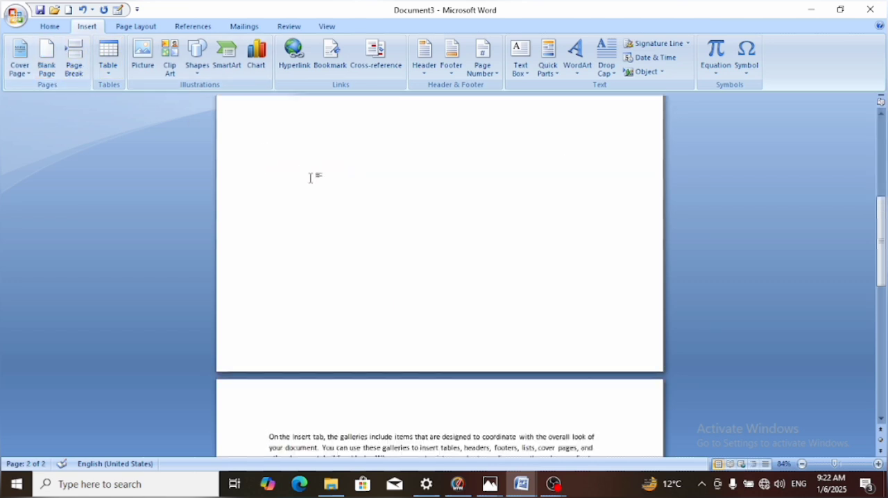
pyautogui.hotkey('ctrl', 'z')
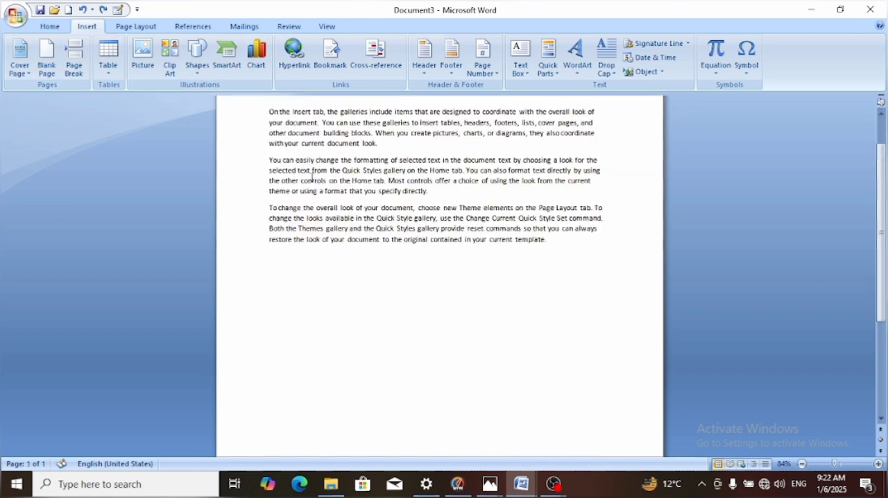
# Insert a blank page after the last sample paragraph
pyautogui.click(384, 321)
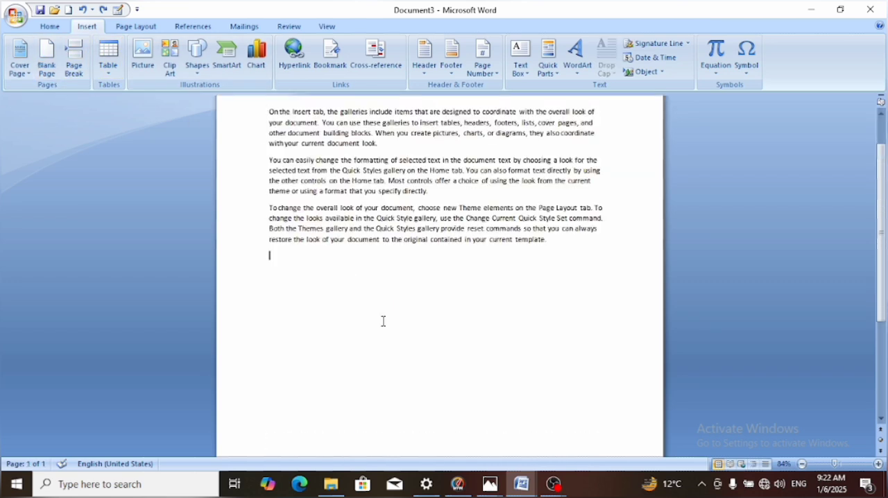
pyautogui.click(47, 75)
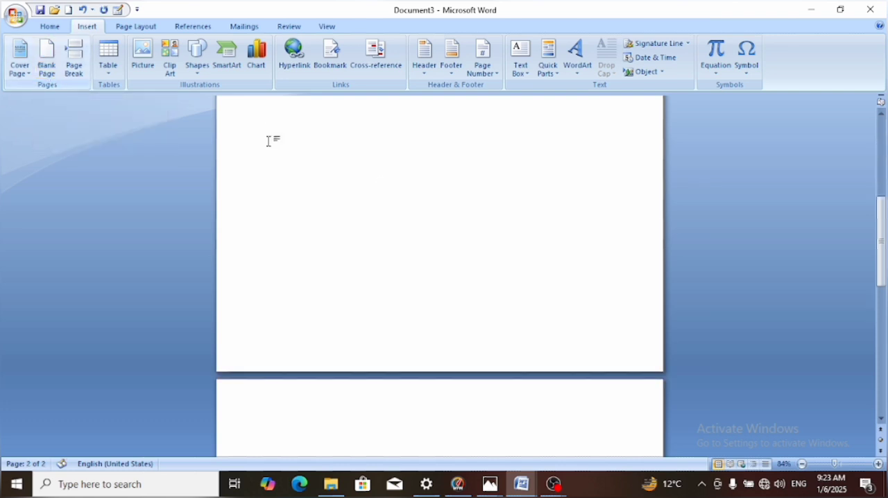
# Insert a Next Page section break before the first sample paragraph, and undo it
pyautogui.click(883, 151)
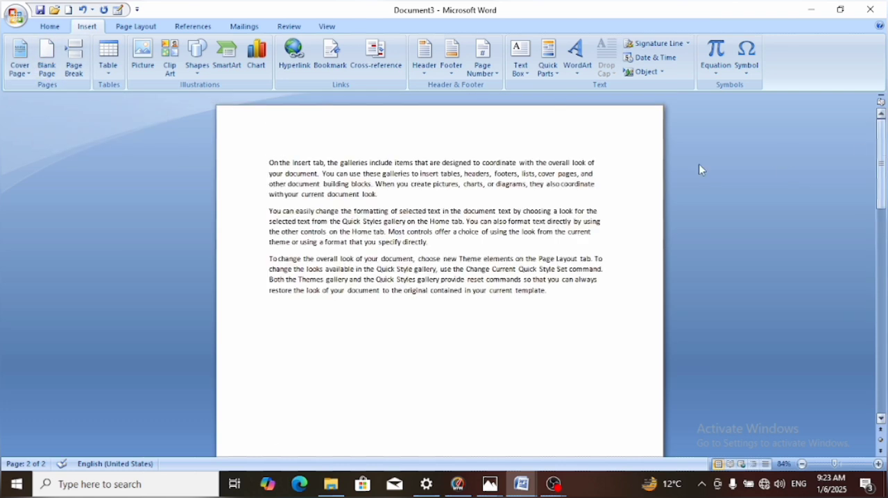
pyautogui.click(270, 160)
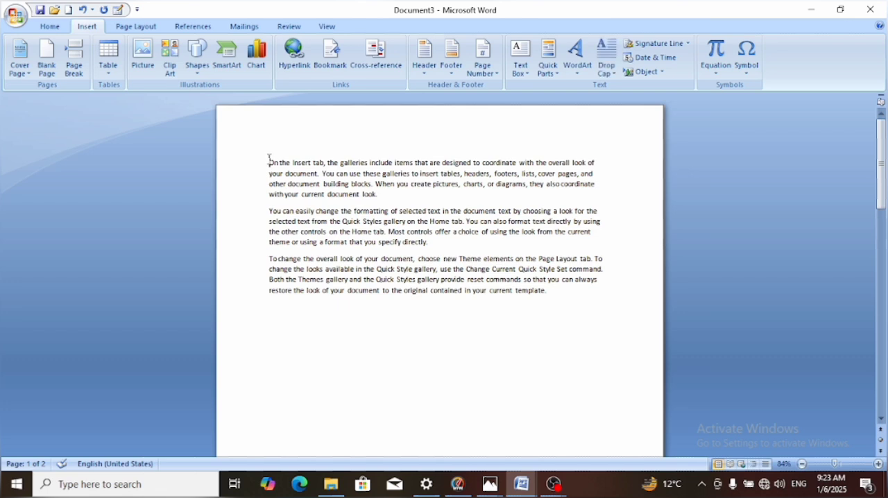
pyautogui.click(137, 28)
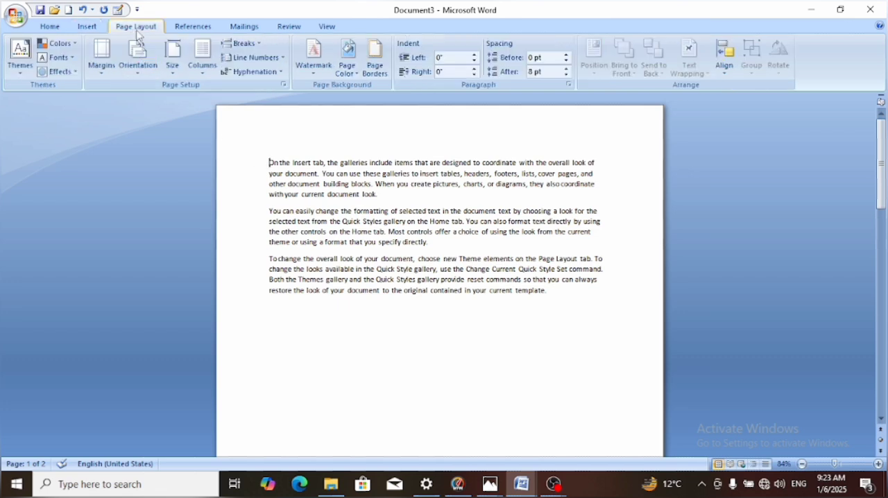
pyautogui.click(255, 44)
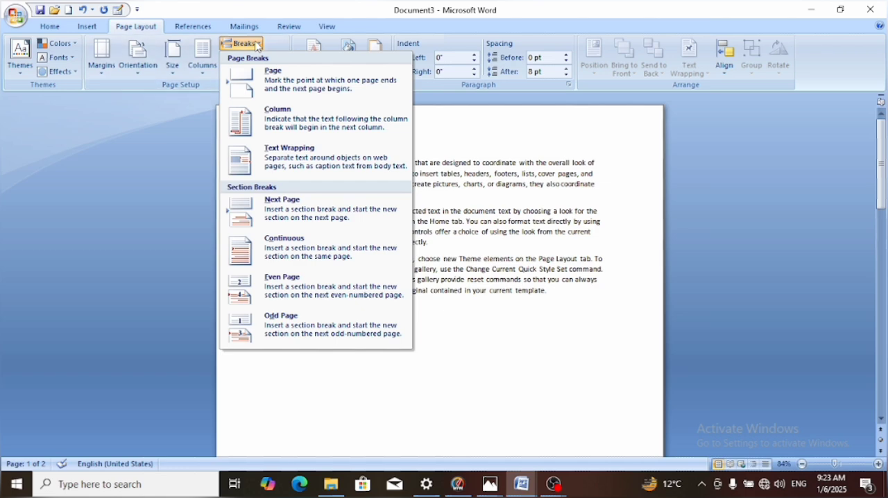
pyautogui.click(277, 208)
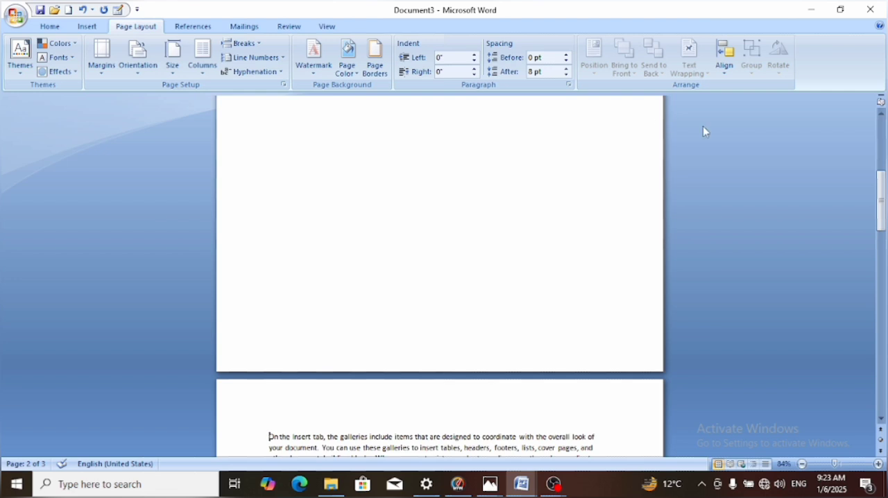
pyautogui.click(881, 142)
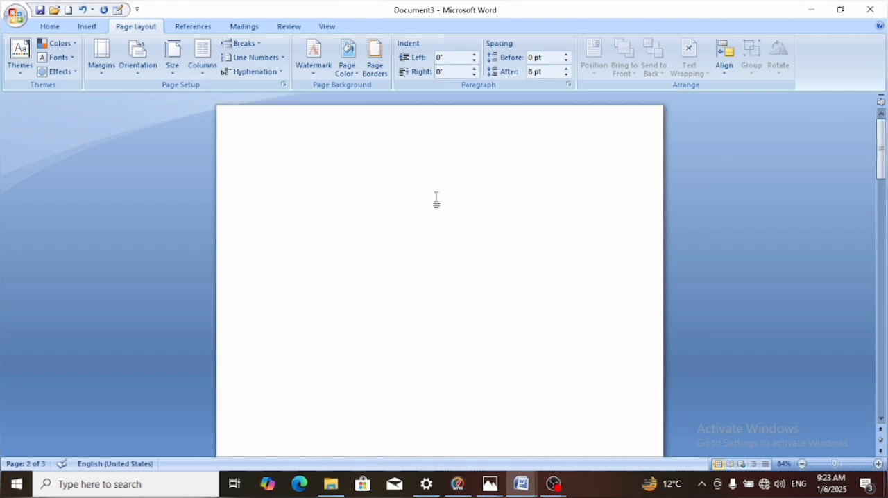
pyautogui.hotkey('ctrl', 'z')
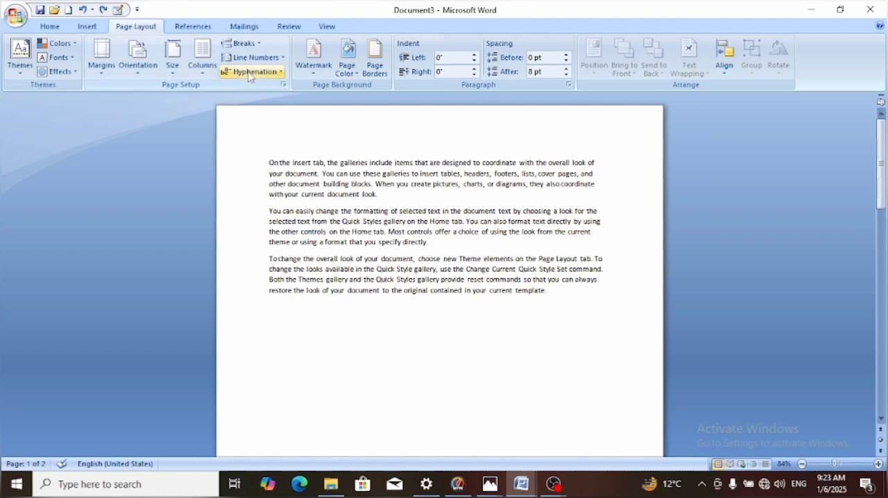
# Open the line numbering options in Page Setup and examine the Line Numbers settings without adding numbering
pyautogui.click(282, 58)
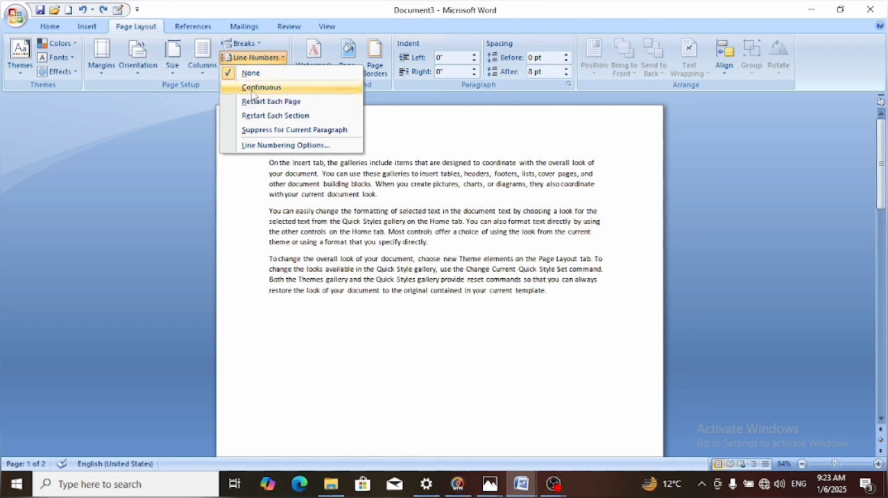
pyautogui.click(265, 149)
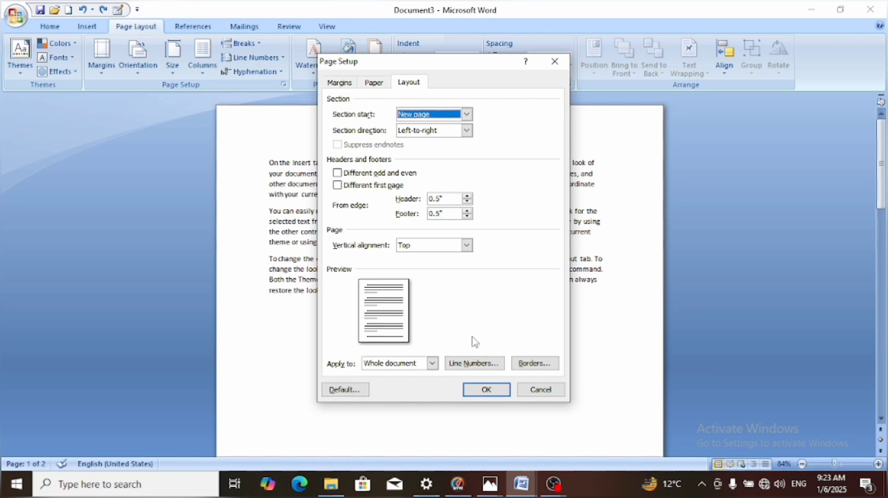
pyautogui.click(482, 369)
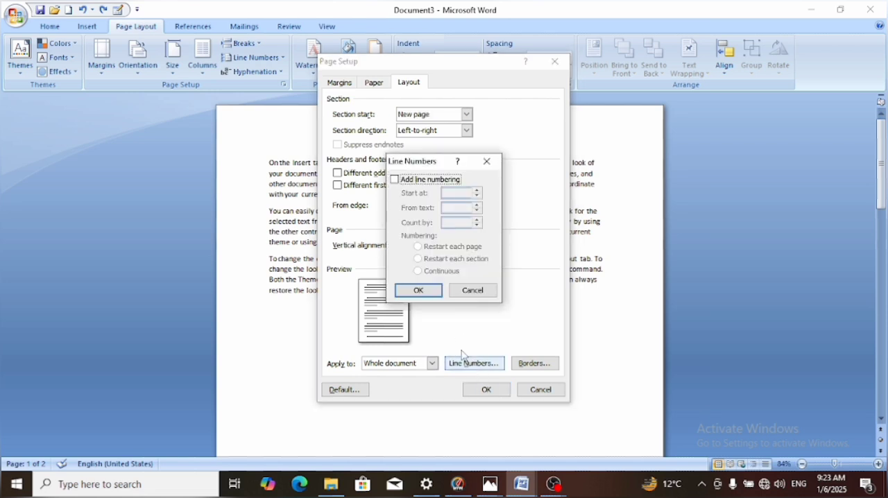
pyautogui.click(489, 163)
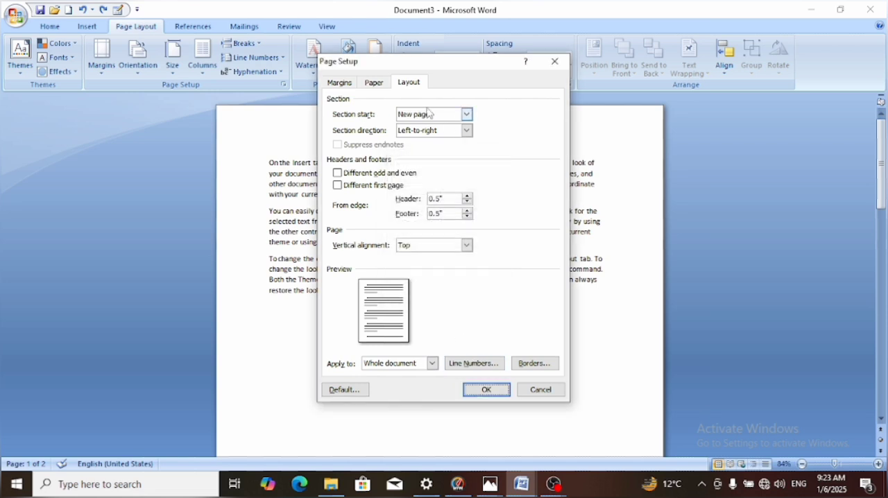
# Set the section start to Continuous for the whole document and apply the page setup
pyautogui.click(467, 115)
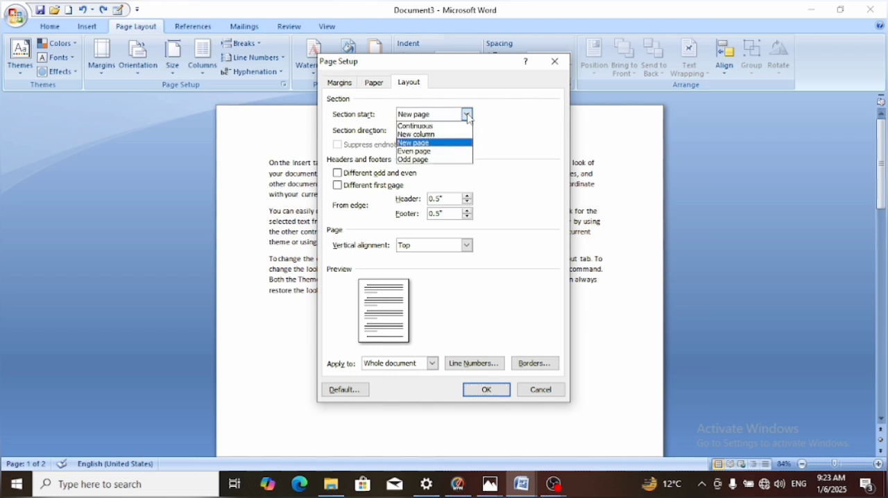
pyautogui.click(468, 117)
pyautogui.click(468, 115)
pyautogui.click(429, 123)
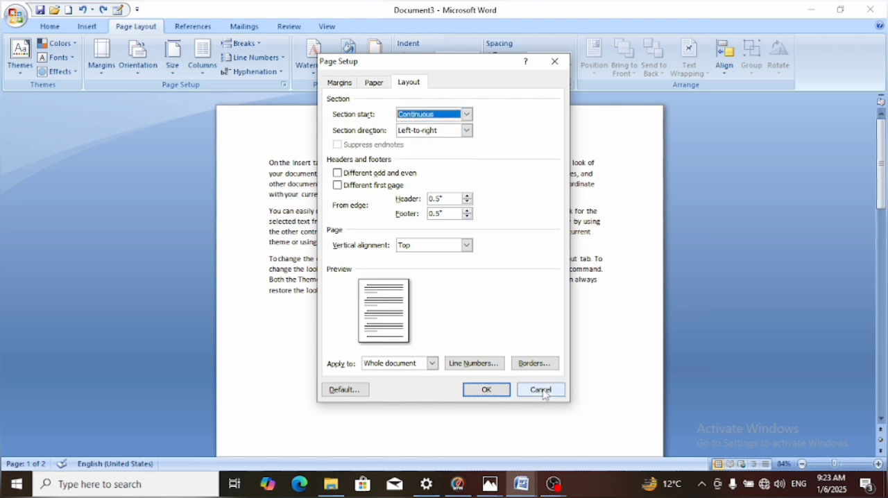
pyautogui.click(487, 389)
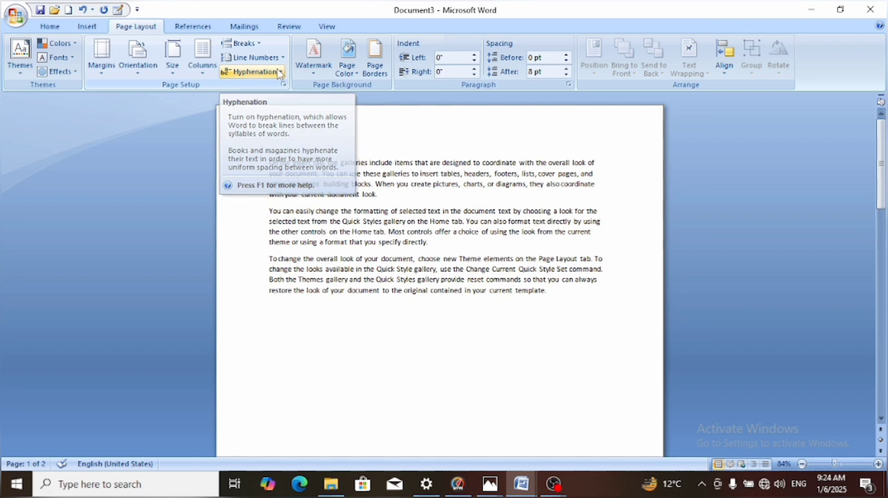
# Review the document's hyphenation options and accept the existing settings
pyautogui.click(273, 73)
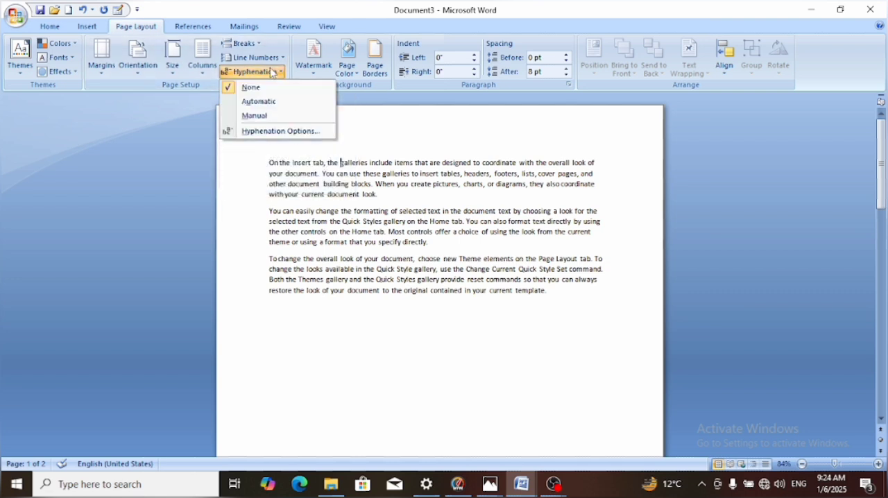
pyautogui.click(255, 135)
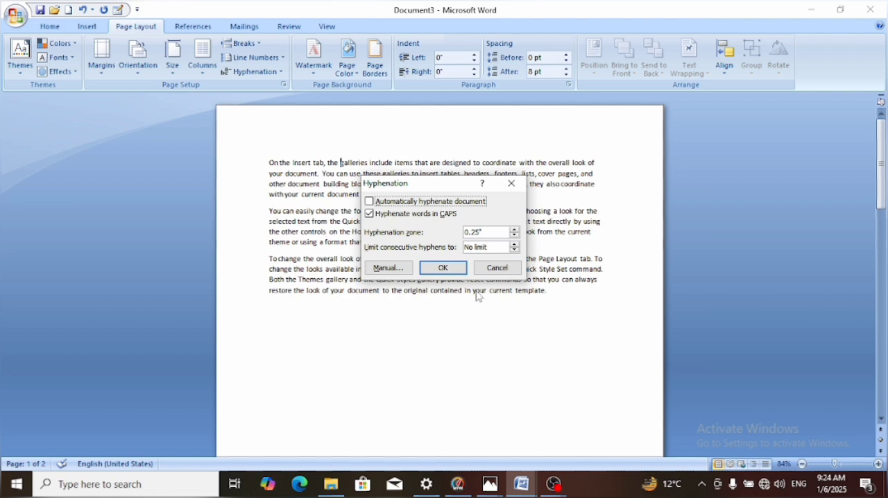
pyautogui.click(449, 270)
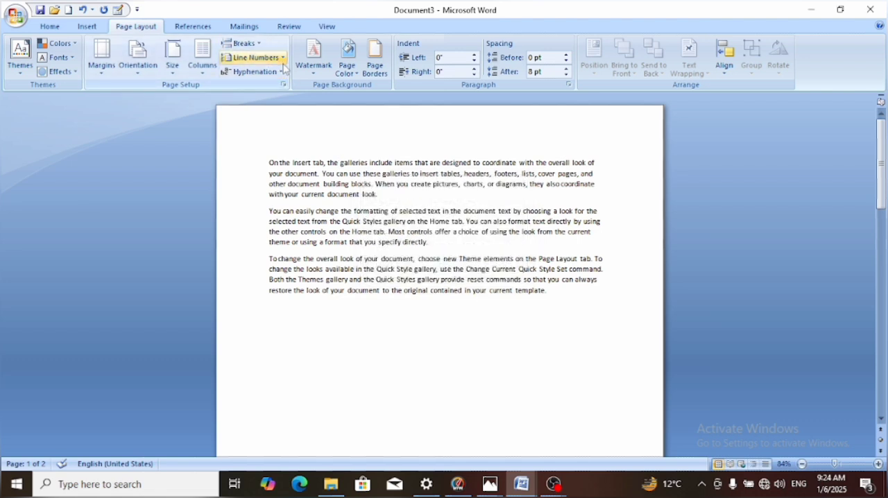
# Apply the DO NOT COPY 1 watermark and choose black as its color in the custom watermark settings
pyautogui.click(318, 75)
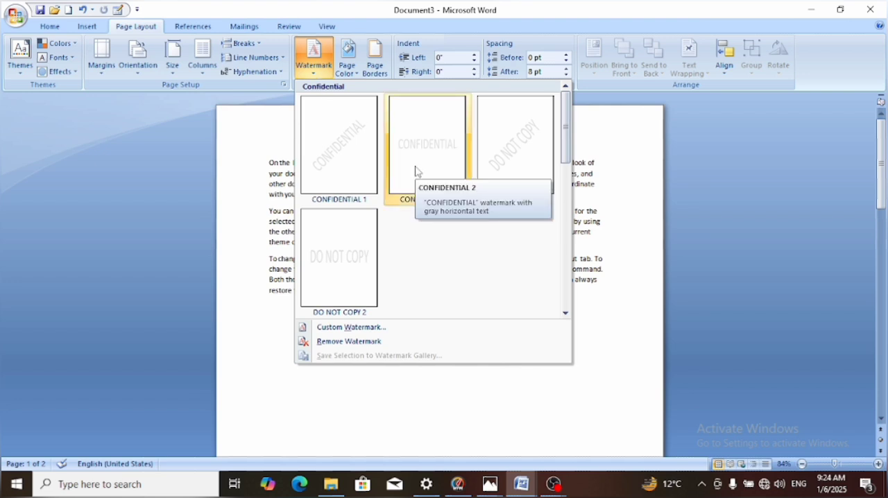
pyautogui.click(499, 167)
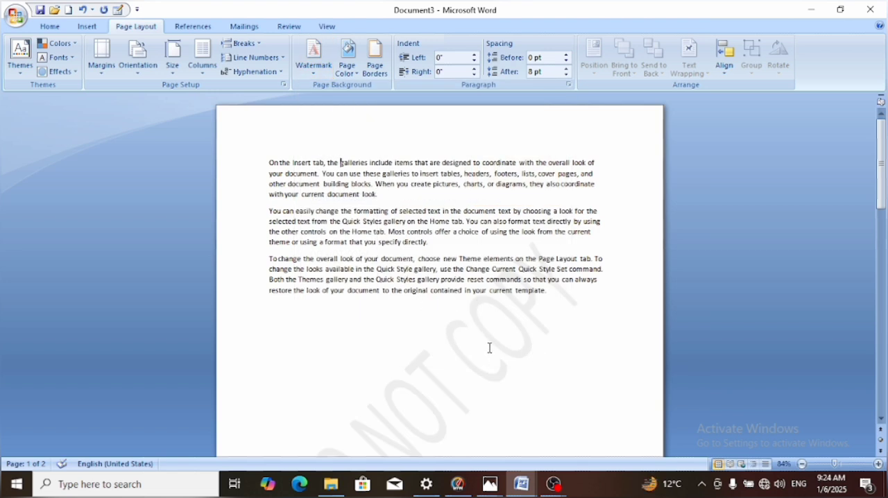
pyautogui.click(315, 70)
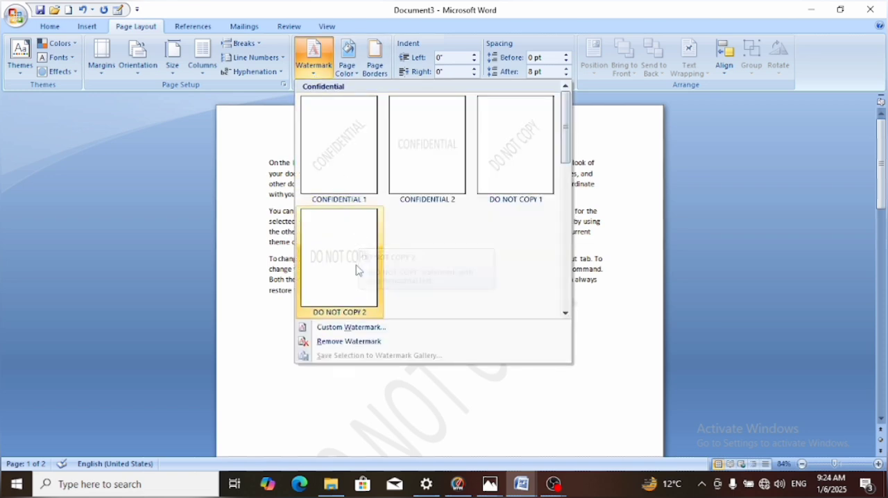
pyautogui.click(370, 329)
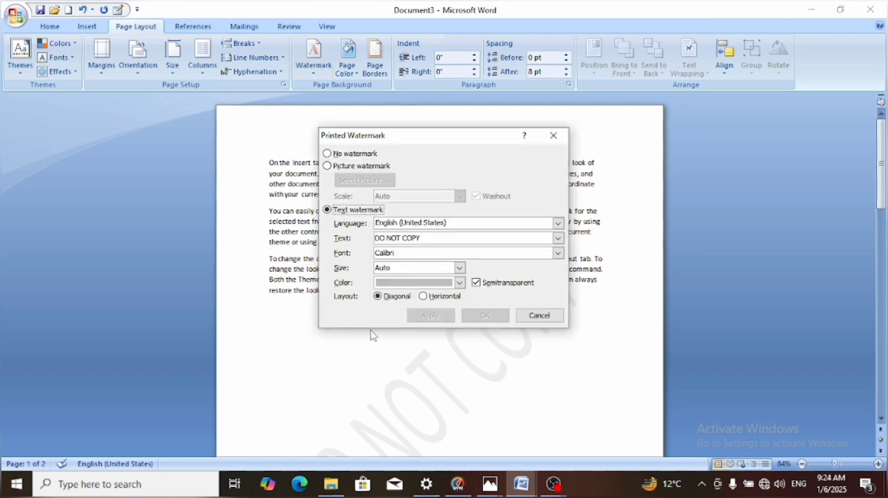
pyautogui.click(459, 283)
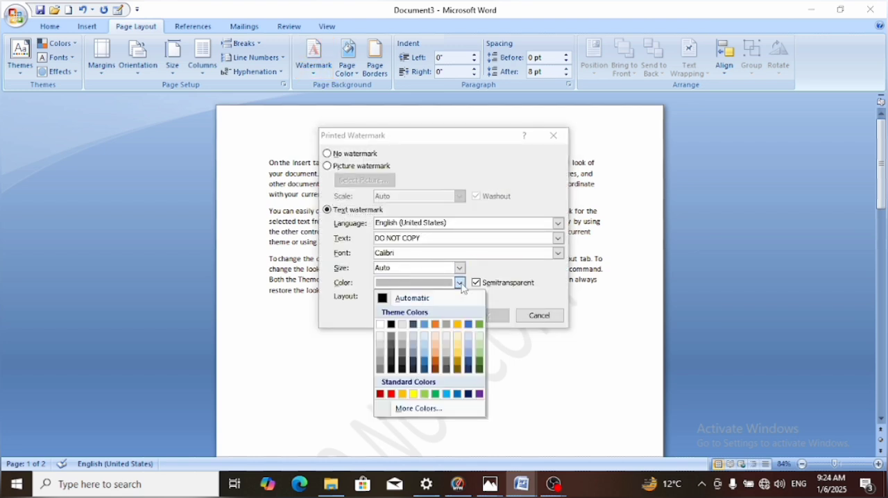
pyautogui.click(392, 325)
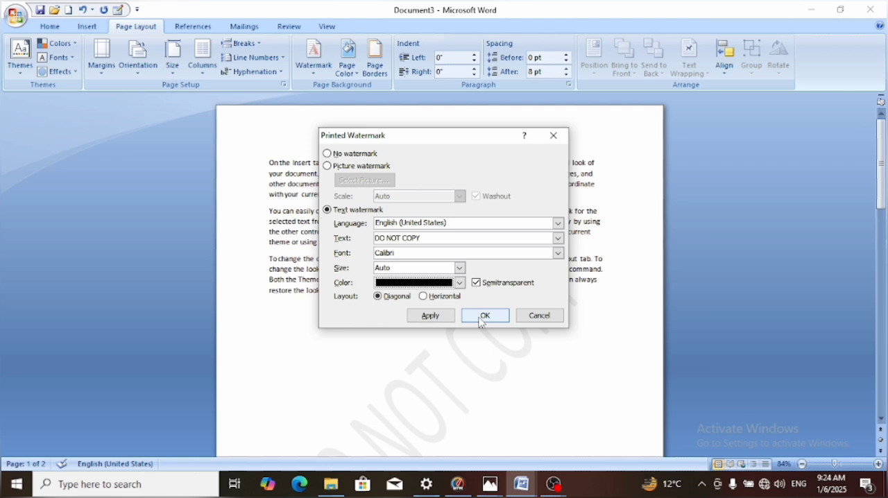
# Replace the DO NOT COPY watermark text with a person's name and apply the custom watermark
pyautogui.click(424, 236)
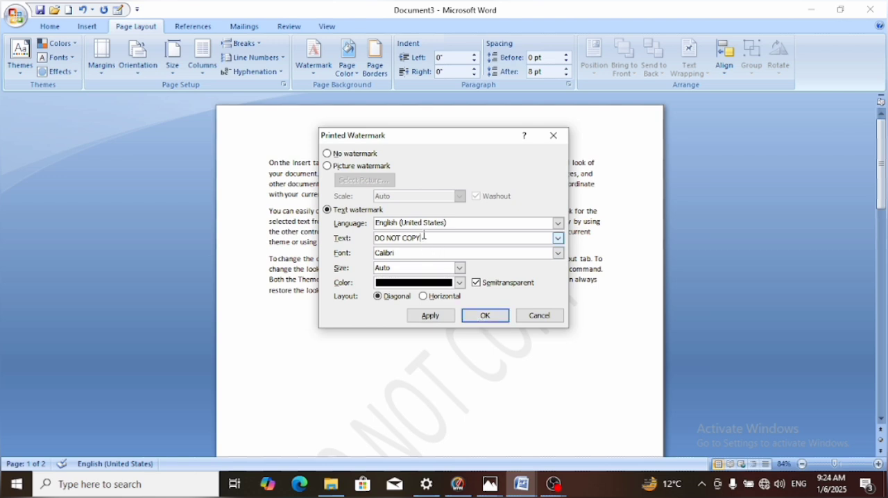
pyautogui.press('BackSpace')
pyautogui.press('BackSpace')
pyautogui.press('BackSpace')
pyautogui.press('BackSpace')
pyautogui.press('BackSpace')
pyautogui.press('BackSpace')
pyautogui.press('BackSpace')
pyautogui.press('BackSpace')
pyautogui.press('BackSpace')
pyautogui.press('BackSpace')
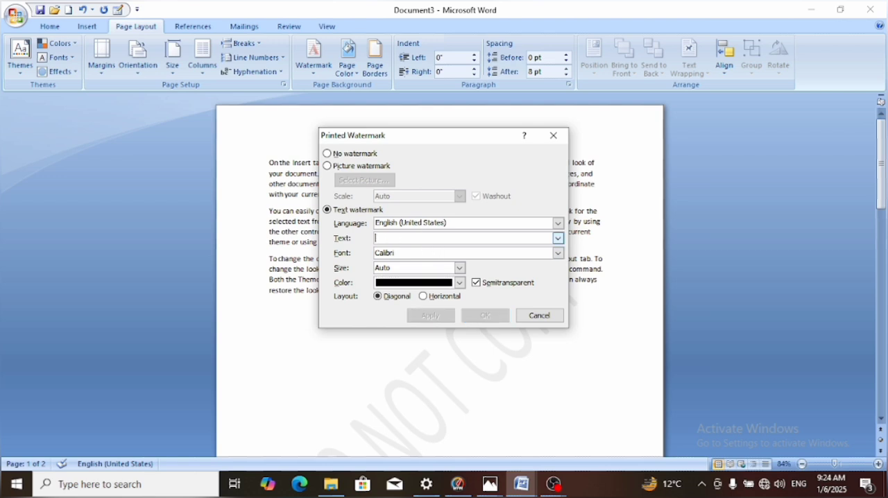
pyautogui.write('sanaullah')
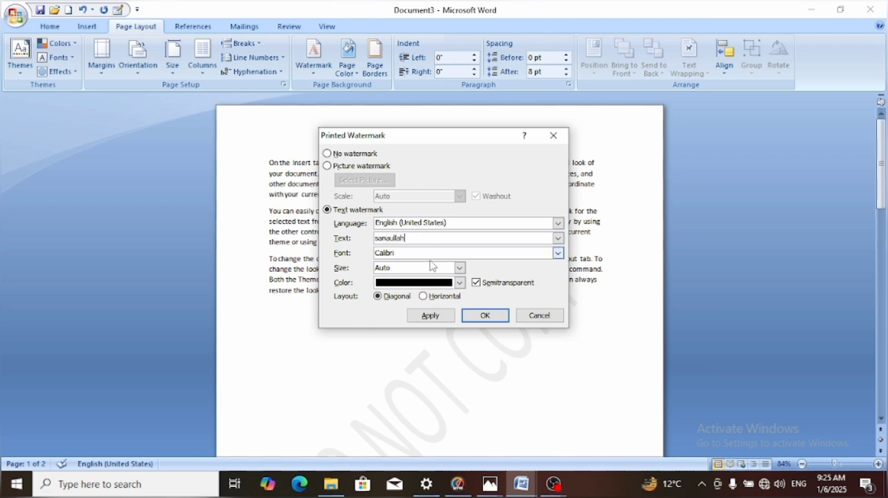
pyautogui.click(481, 316)
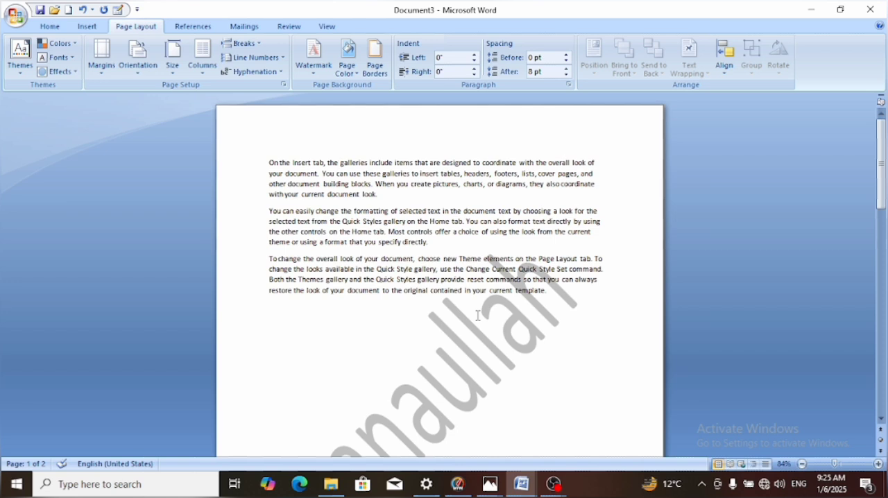
# Check the custom watermark across the pages and remove it from the document
pyautogui.click(878, 320)
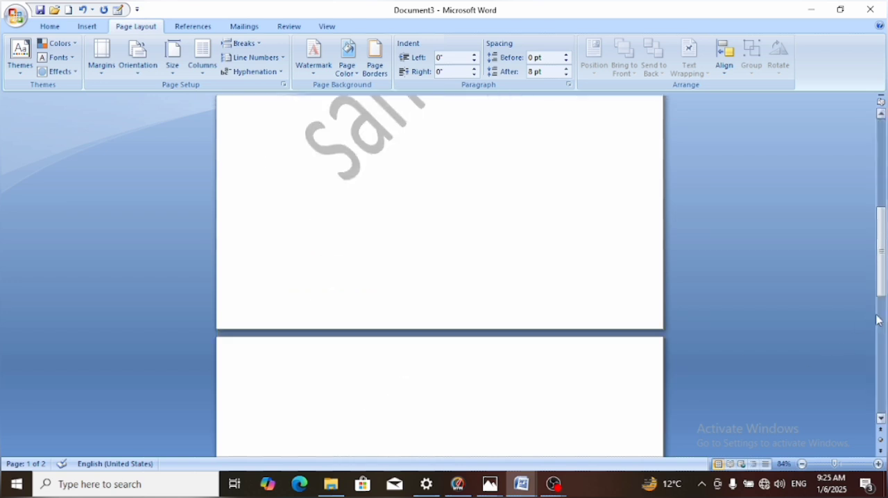
pyautogui.click(880, 155)
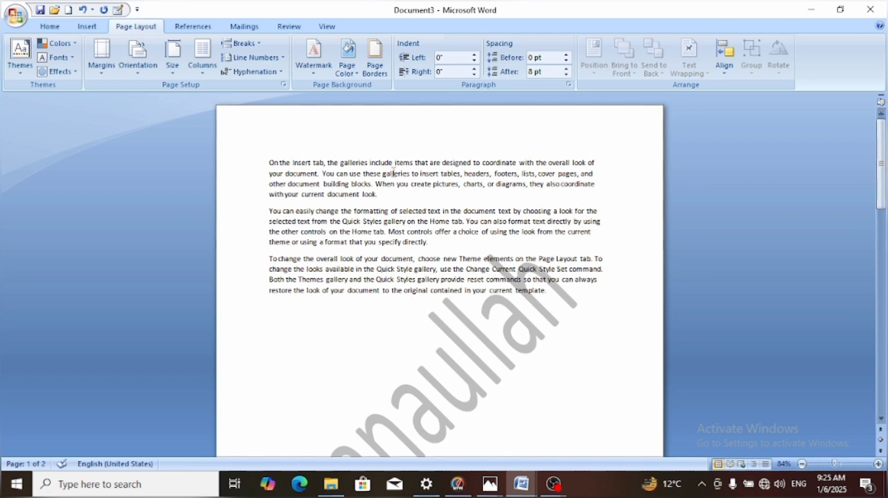
pyautogui.click(309, 70)
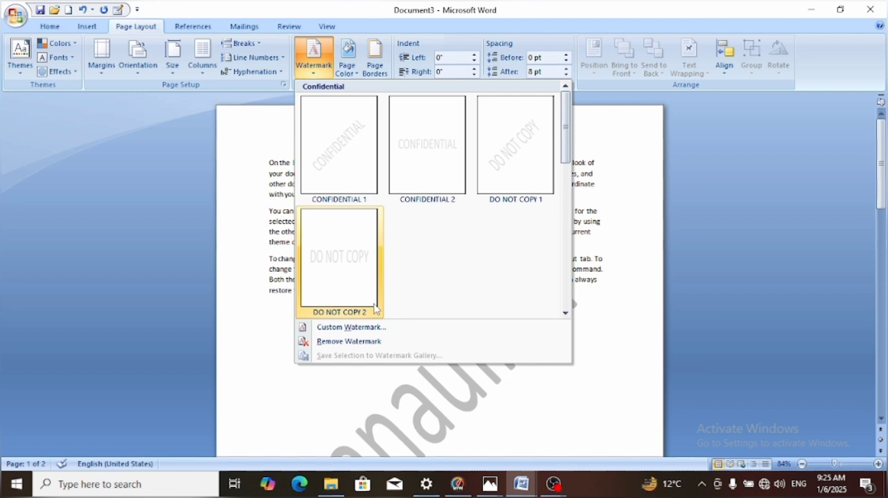
pyautogui.click(359, 343)
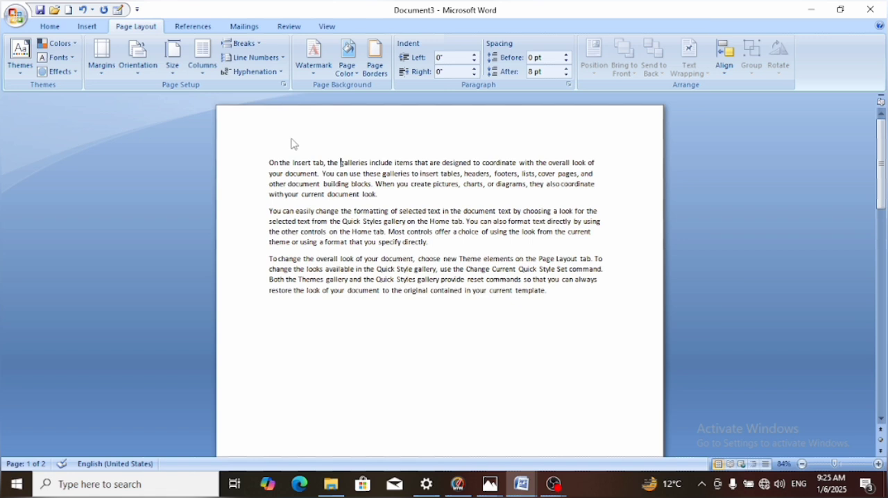
# Set the page color to a turquoise shade from the standard palette of additional colors
pyautogui.click(358, 76)
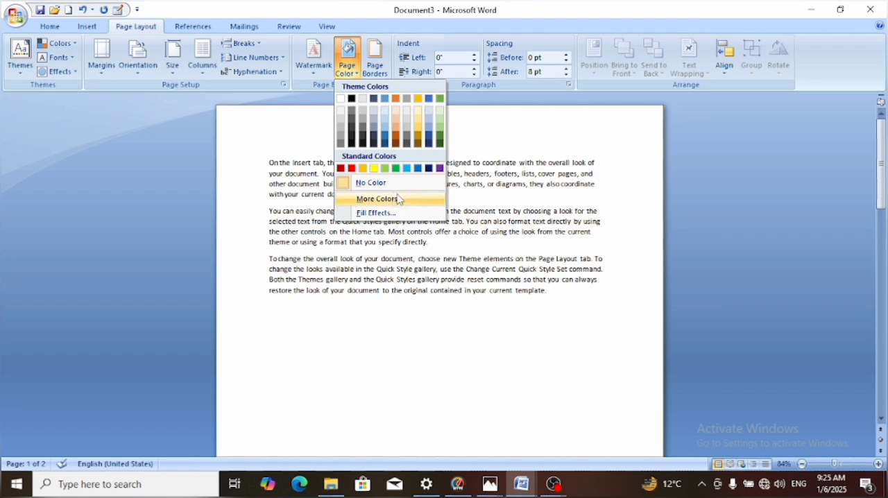
pyautogui.click(399, 199)
pyautogui.click(403, 196)
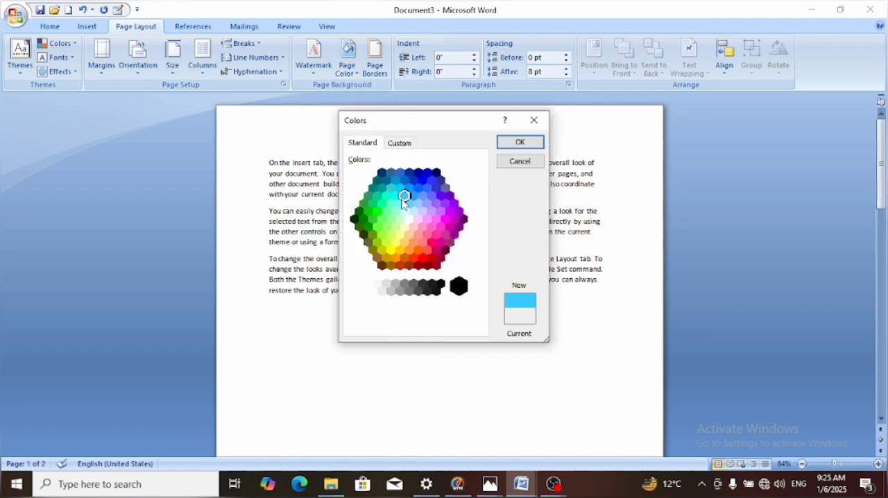
pyautogui.click(391, 188)
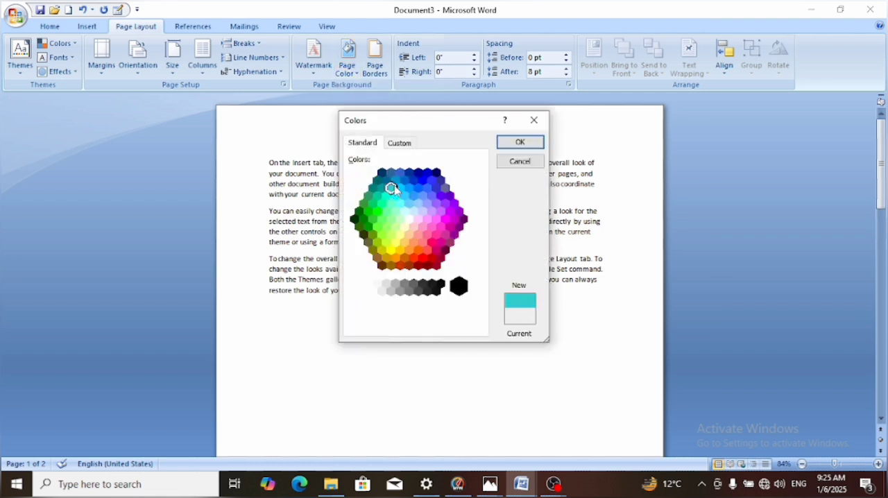
pyautogui.click(511, 144)
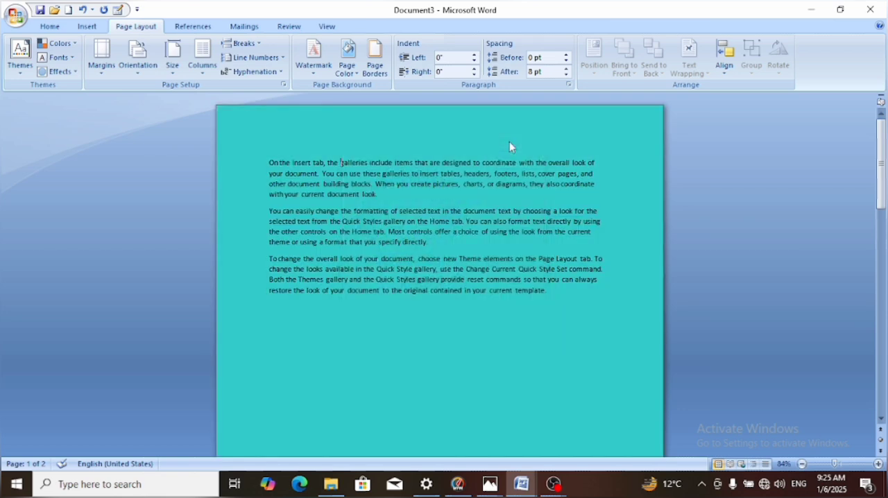
# Fill the page background with a two-color gradient of orange and dark blue, using the From corner shading style
pyautogui.click(347, 61)
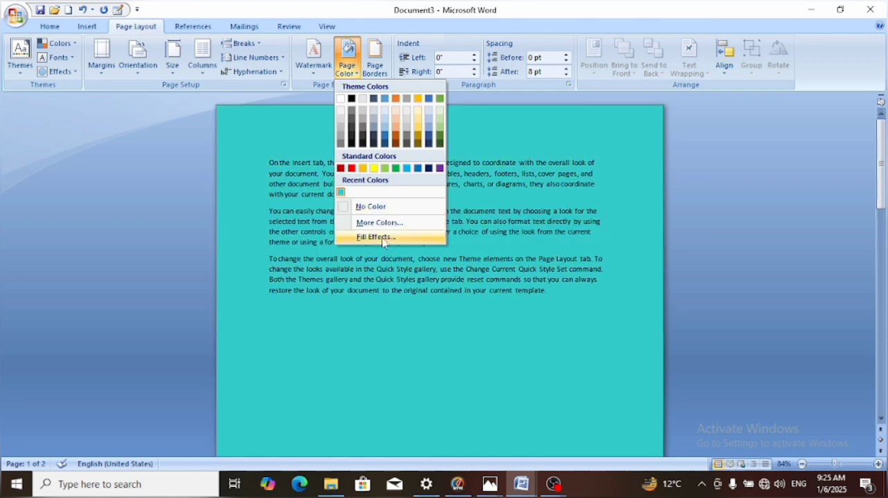
pyautogui.click(380, 236)
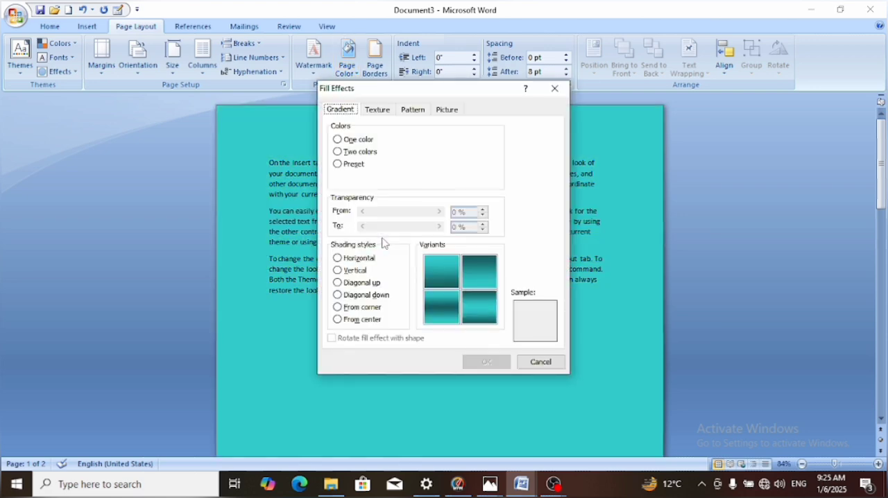
pyautogui.click(338, 152)
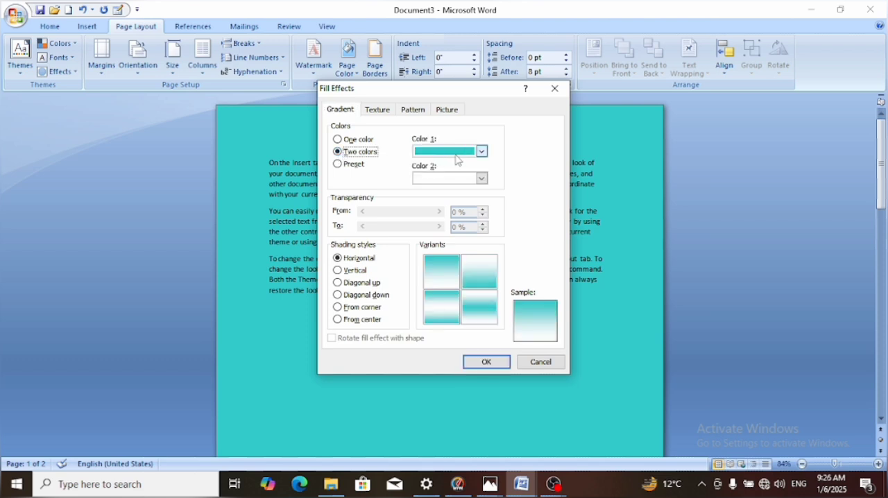
pyautogui.click(482, 152)
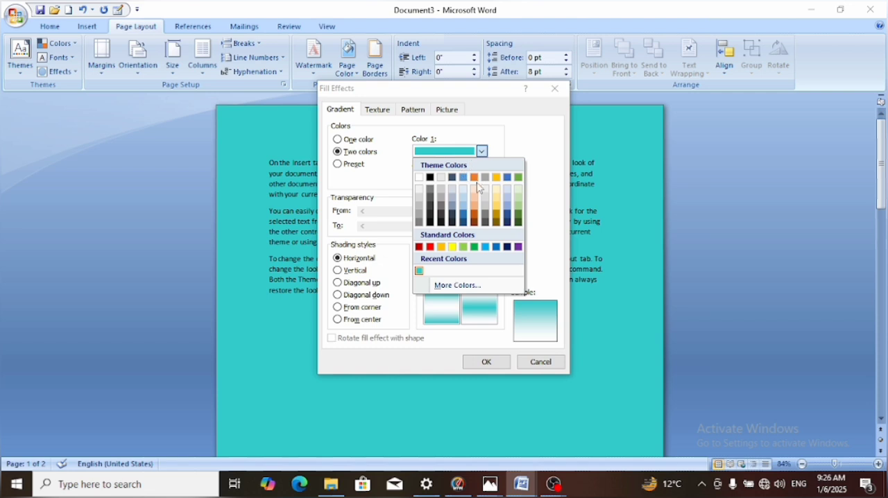
pyautogui.click(474, 177)
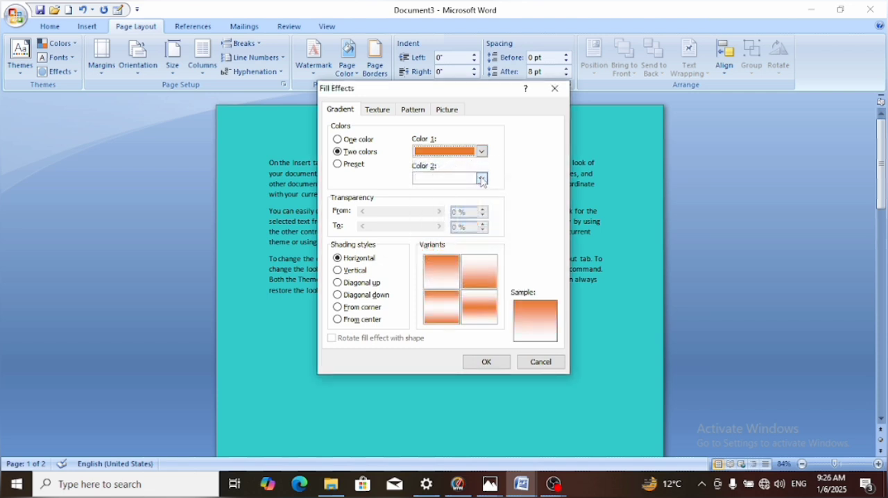
pyautogui.click(482, 179)
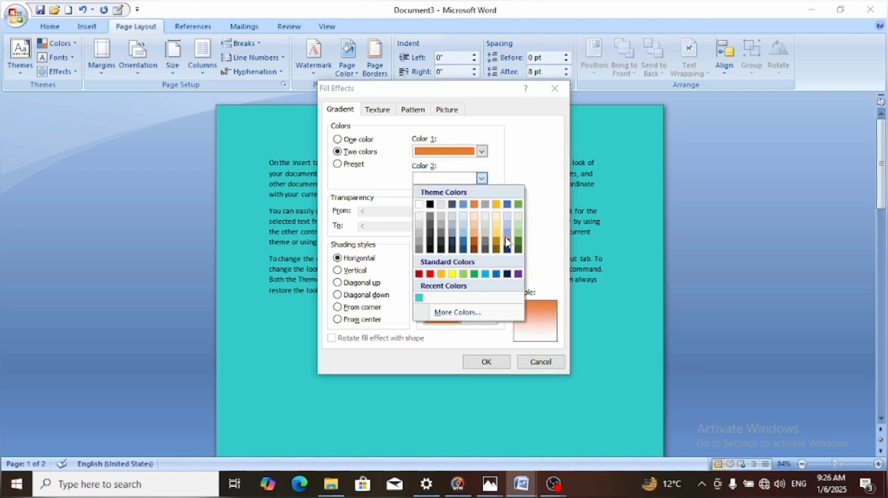
pyautogui.click(506, 243)
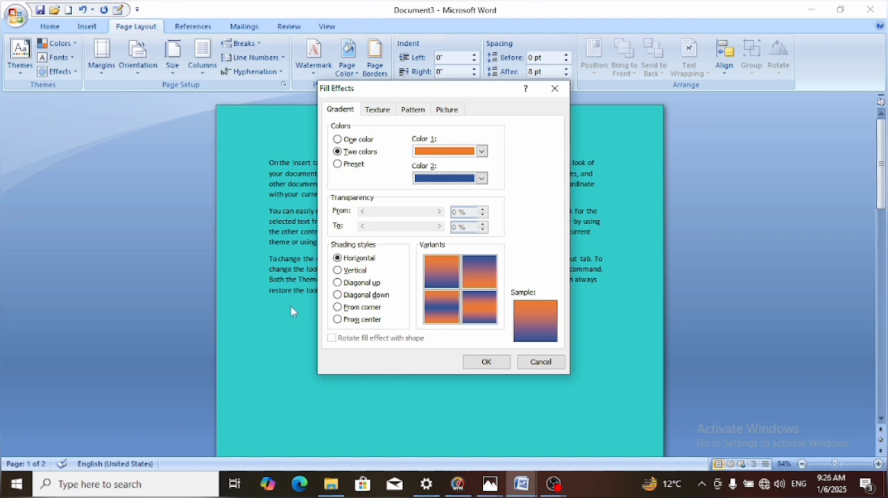
pyautogui.click(338, 309)
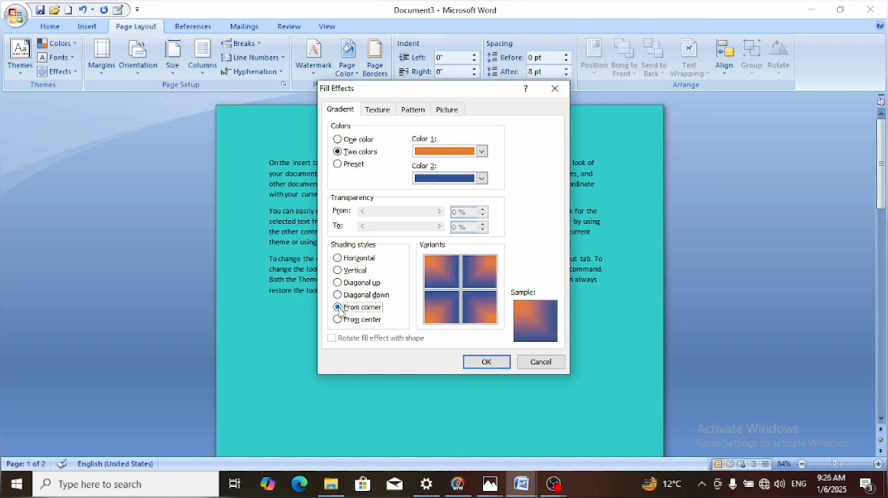
pyautogui.click(477, 363)
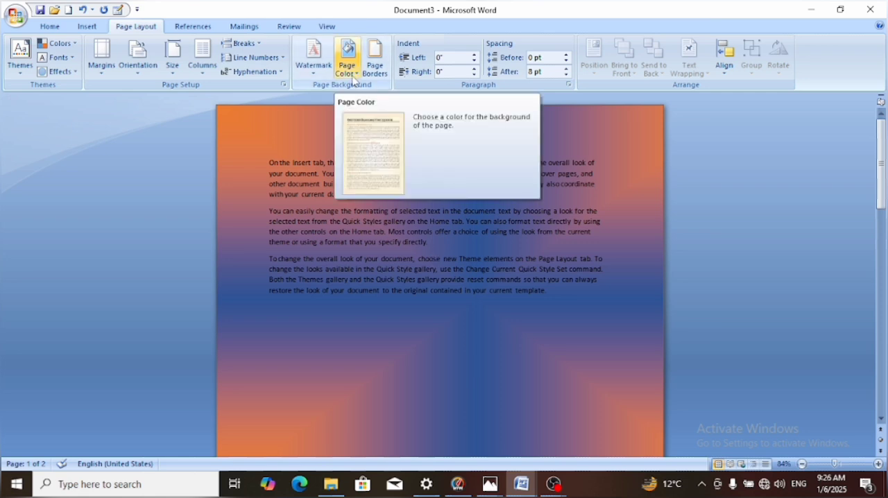
# Change the page background to the Early Sunset preset gradient with the From corner shading style
pyautogui.click(355, 76)
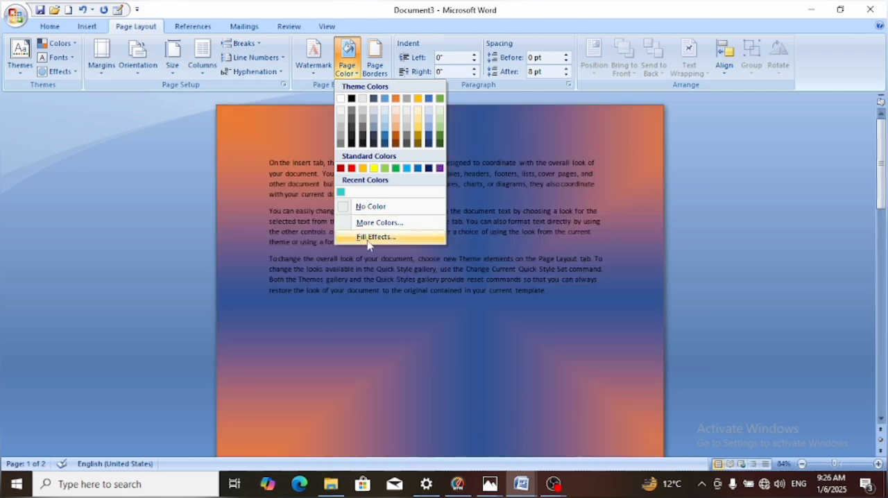
pyautogui.click(368, 238)
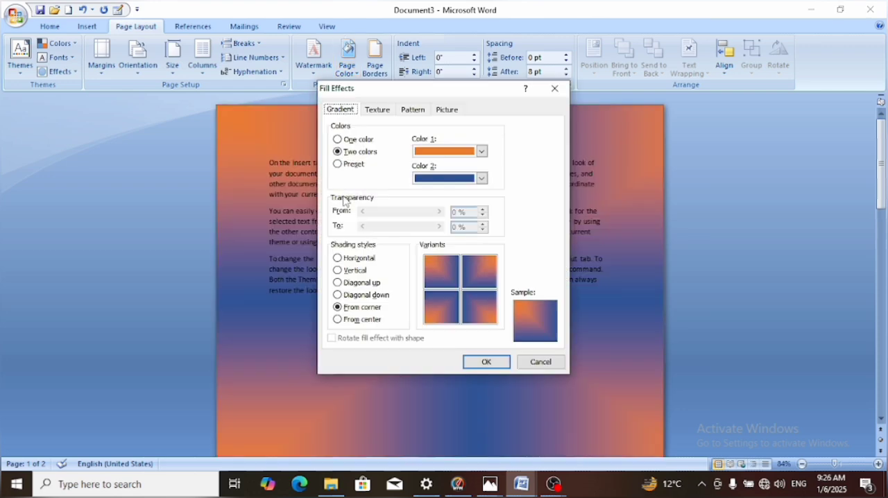
pyautogui.click(338, 165)
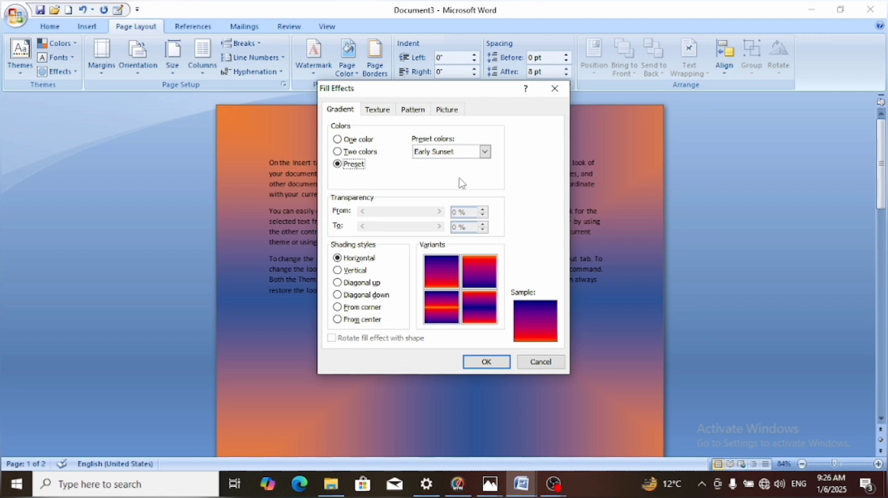
pyautogui.click(339, 309)
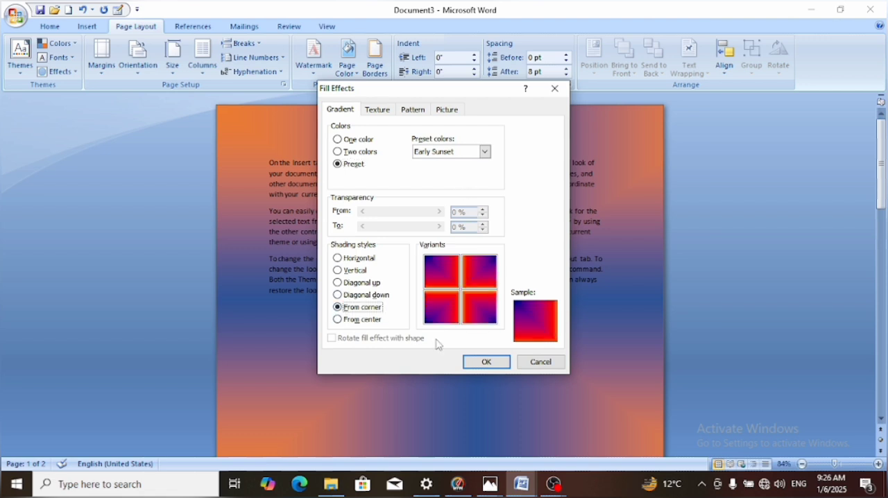
pyautogui.click(486, 362)
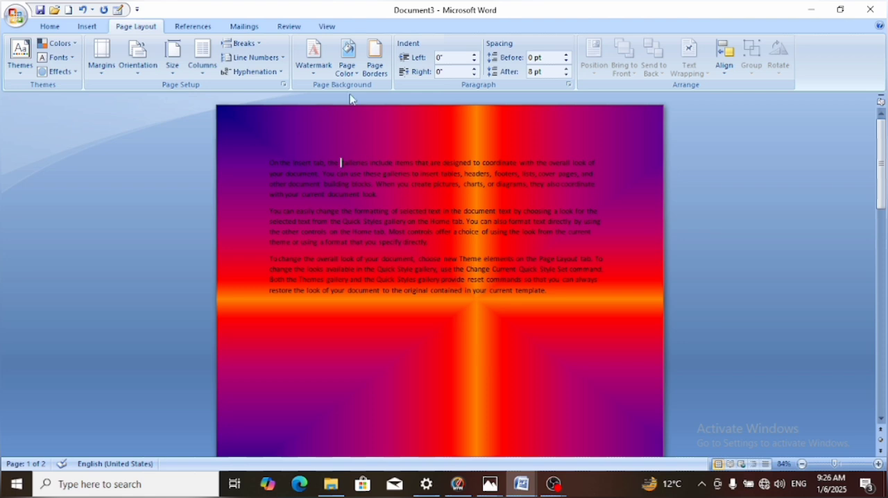
# Try the Nightfall and Horizon preset gradients, then apply Daybreak with From corner shading as the page background
pyautogui.click(355, 74)
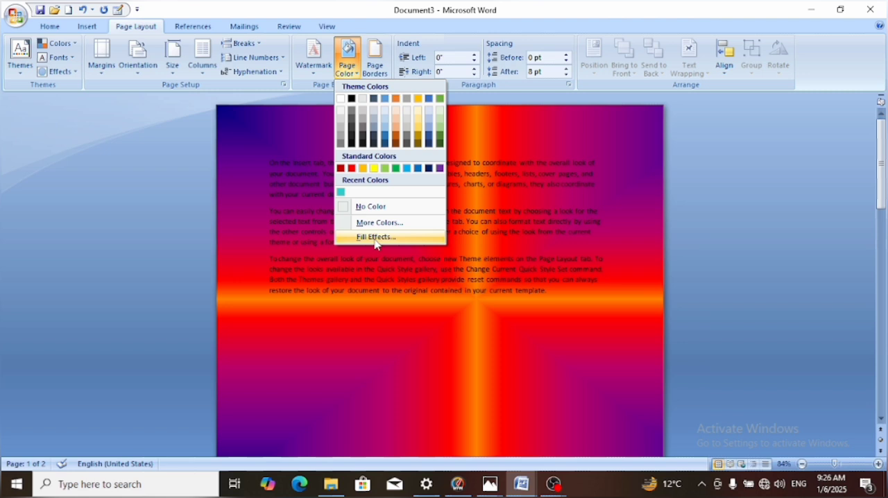
pyautogui.click(376, 238)
pyautogui.click(485, 152)
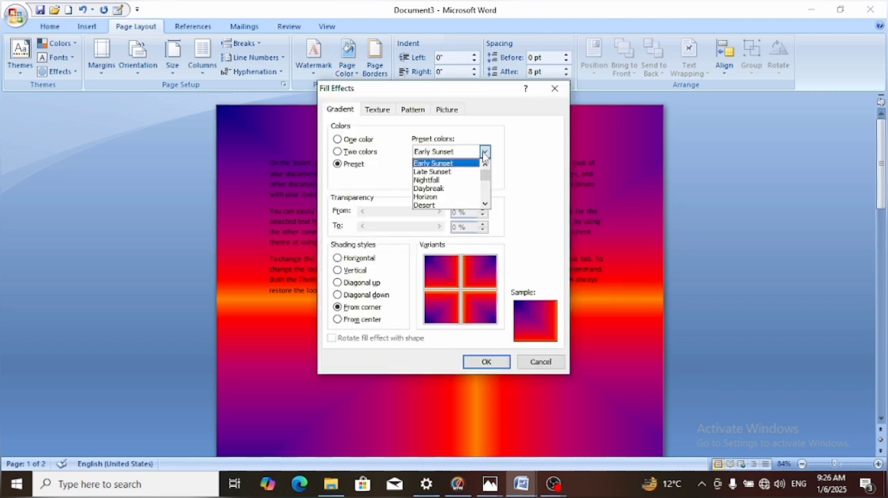
pyautogui.click(441, 181)
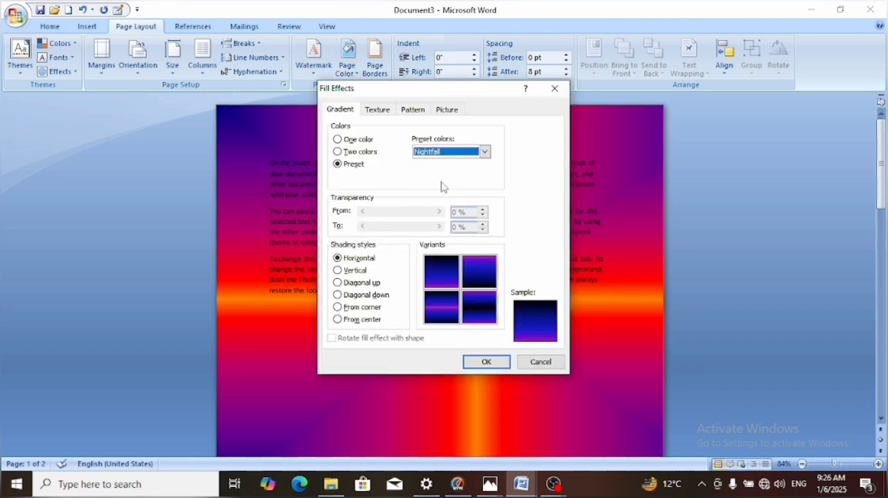
pyautogui.click(484, 151)
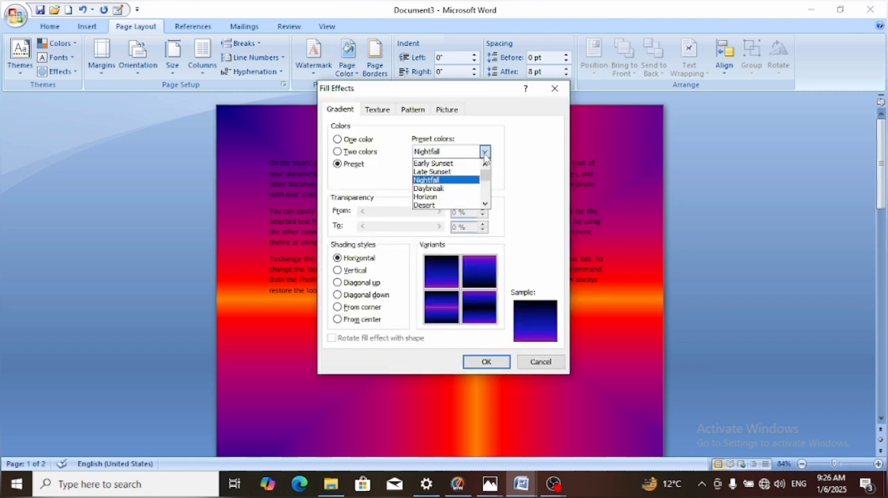
pyautogui.click(454, 198)
pyautogui.click(484, 151)
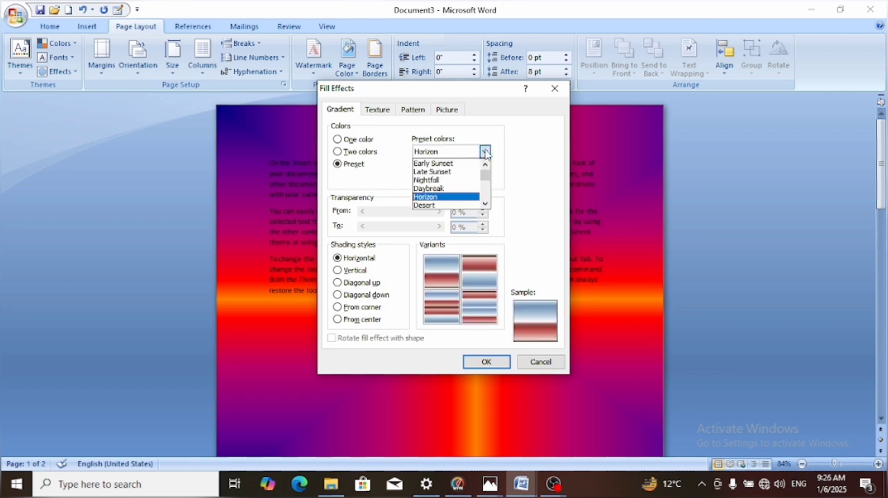
pyautogui.click(439, 189)
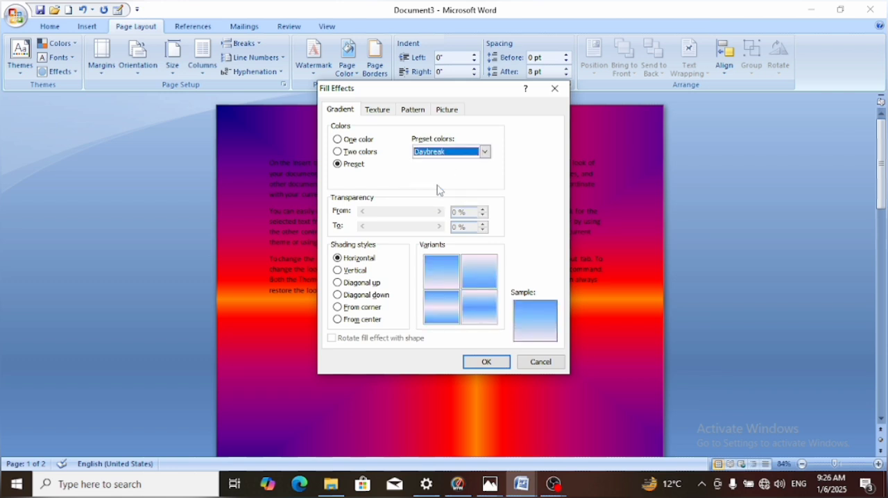
pyautogui.click(340, 308)
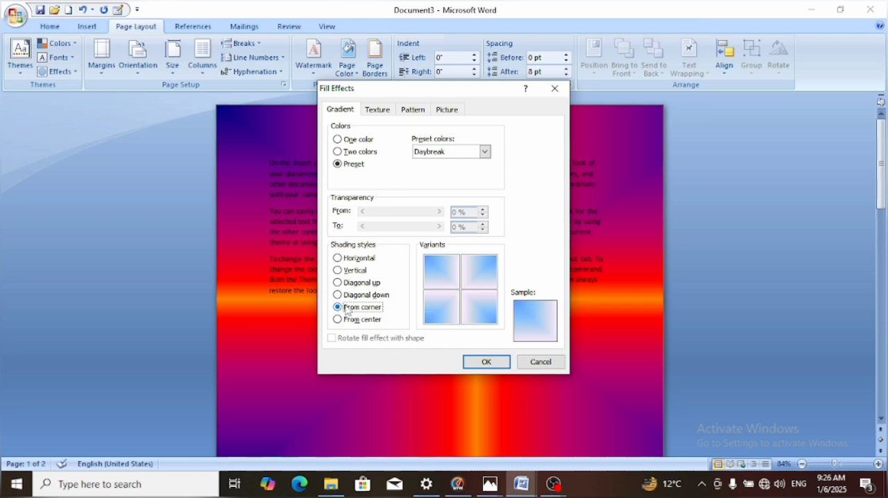
pyautogui.click(474, 361)
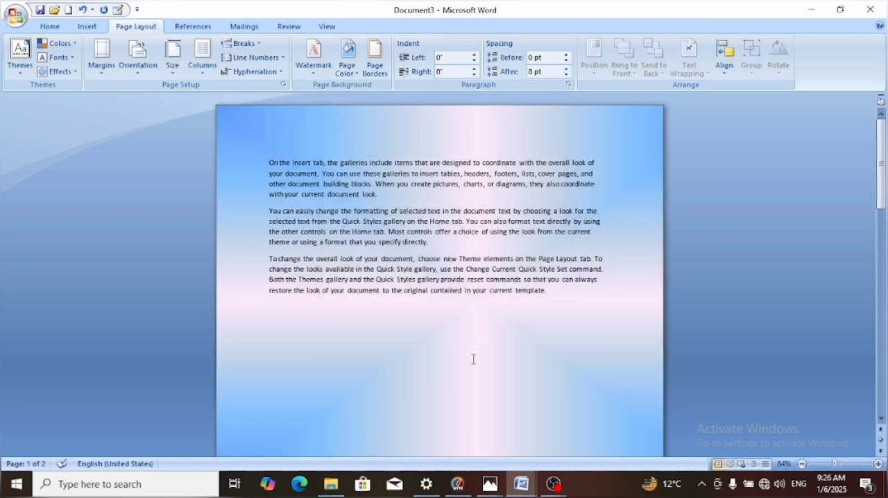
# Undo the page background fills and the earlier edits back to a blank document
pyautogui.hotkey('ctrl', 'z')
pyautogui.hotkey('ctrl', 'z')
pyautogui.hotkey('ctrl', 'z')
pyautogui.hotkey('ctrl', 'z')
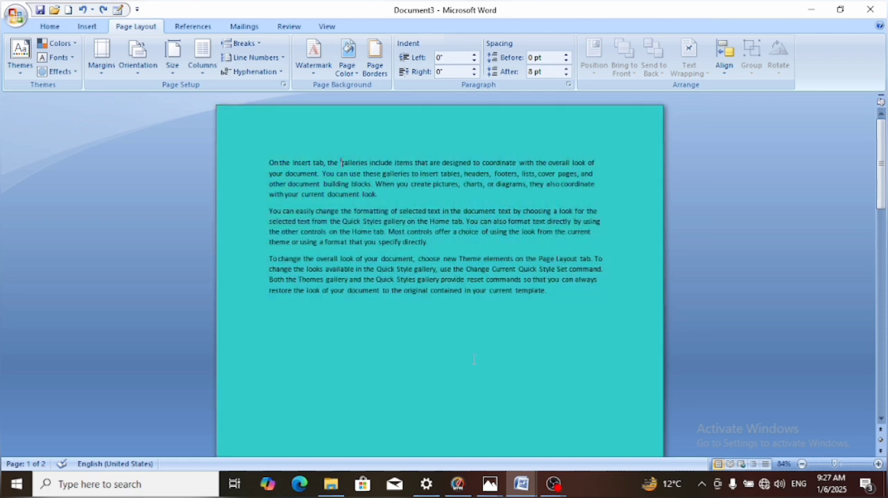
pyautogui.hotkey('ctrl', 'z')
pyautogui.hotkey('ctrl', 'z')
pyautogui.hotkey('ctrl', 'z')
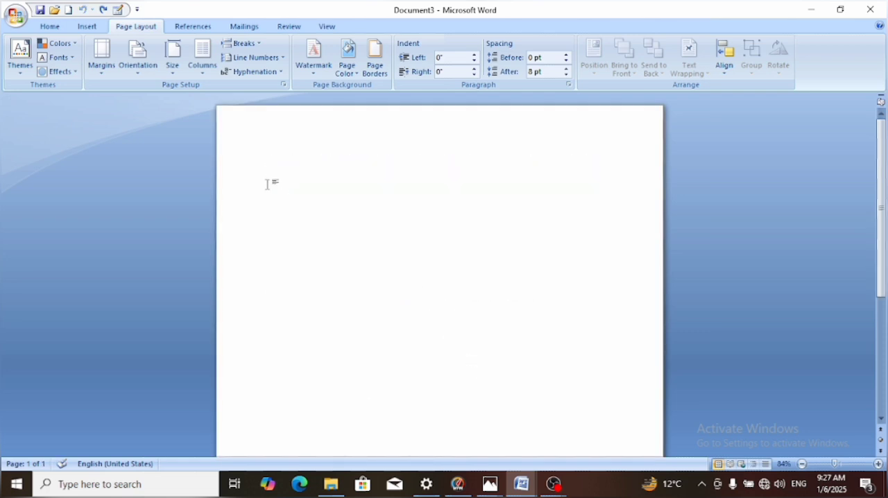
pyautogui.click(84, 27)
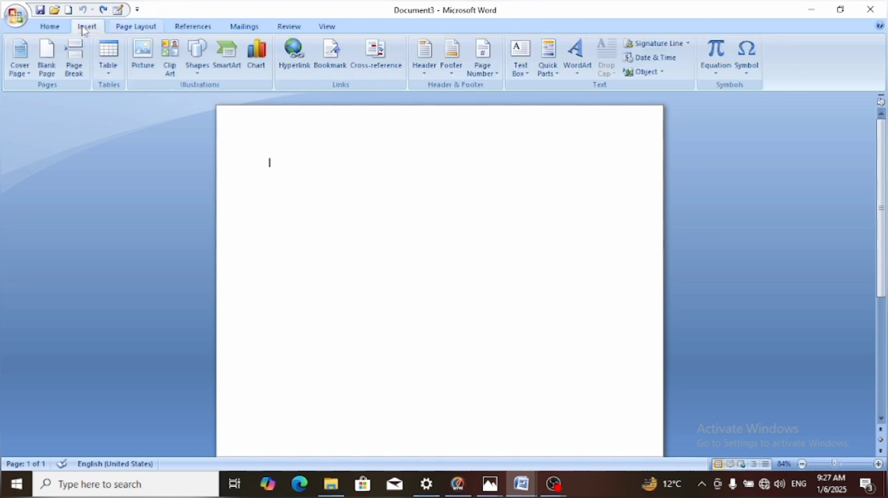
pyautogui.click(202, 73)
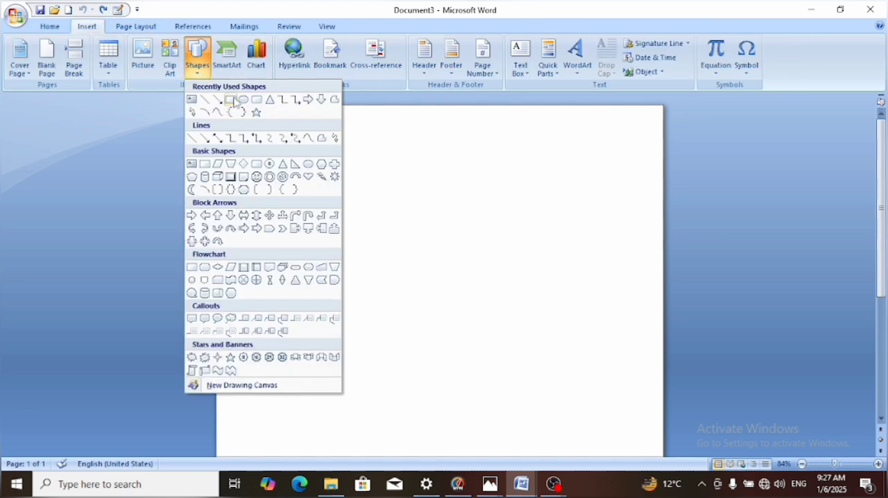
pyautogui.click(229, 97)
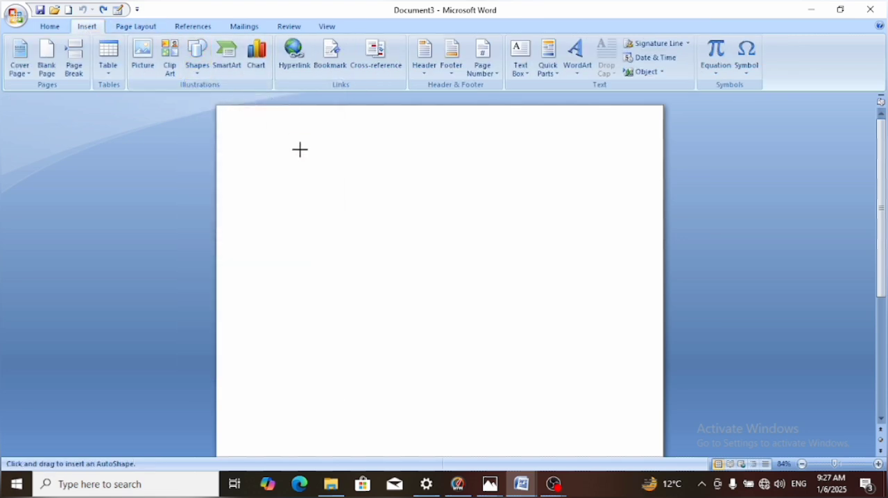
pyautogui.click(326, 204)
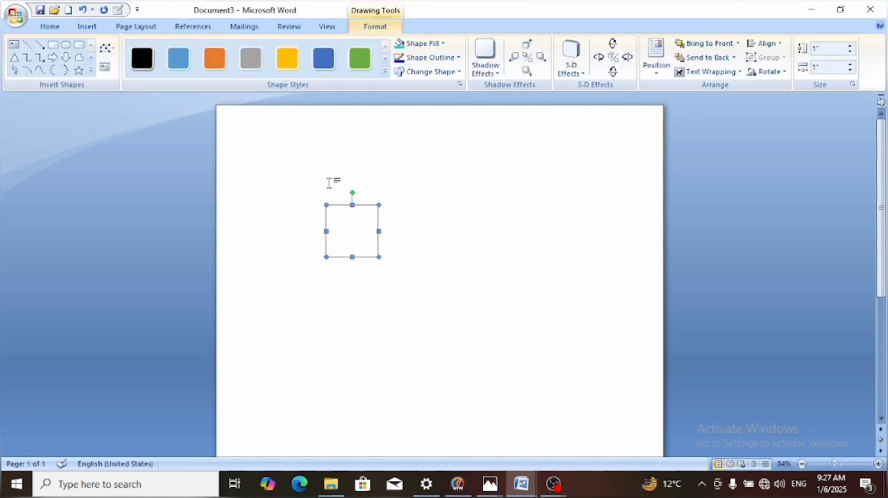
pyautogui.press('Delete')
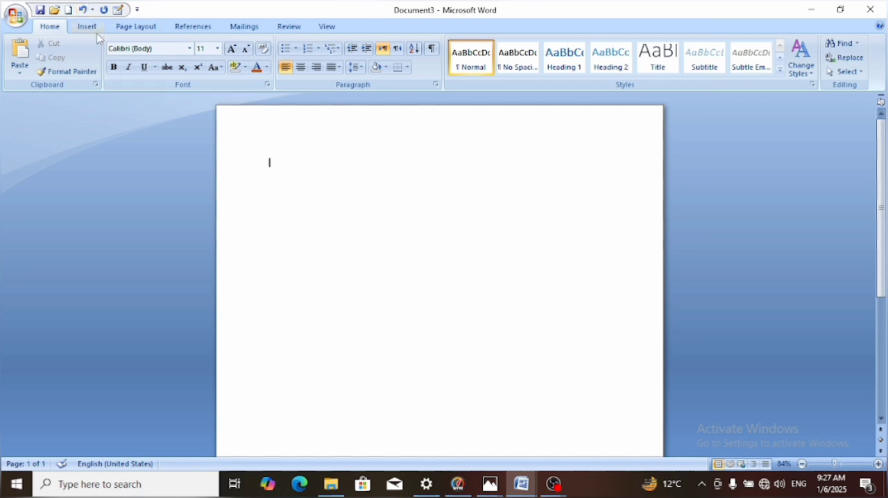
# Draw a rectangle about 5.1" by 5.1" on the blank page and shift it slightly left to center it
pyautogui.click(88, 28)
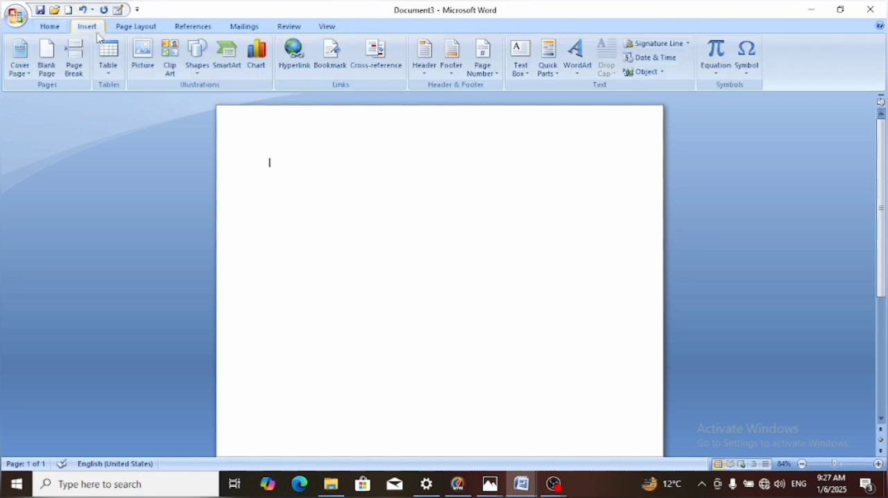
pyautogui.click(197, 61)
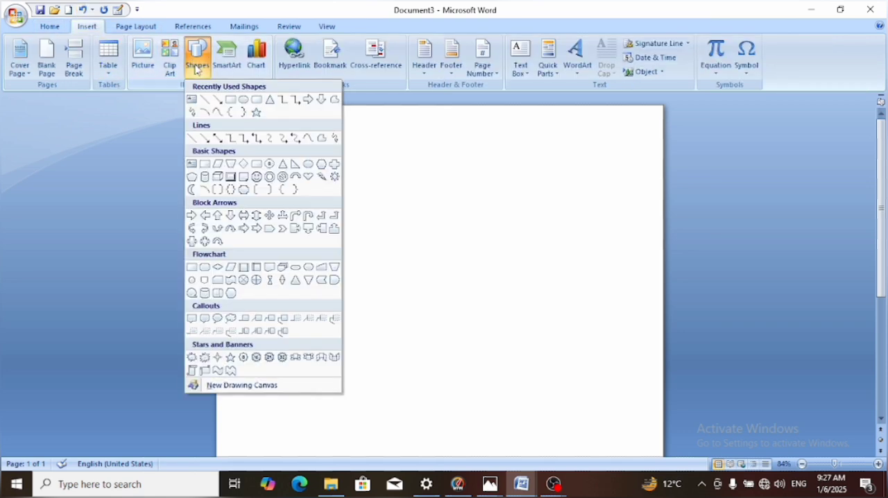
pyautogui.click(230, 101)
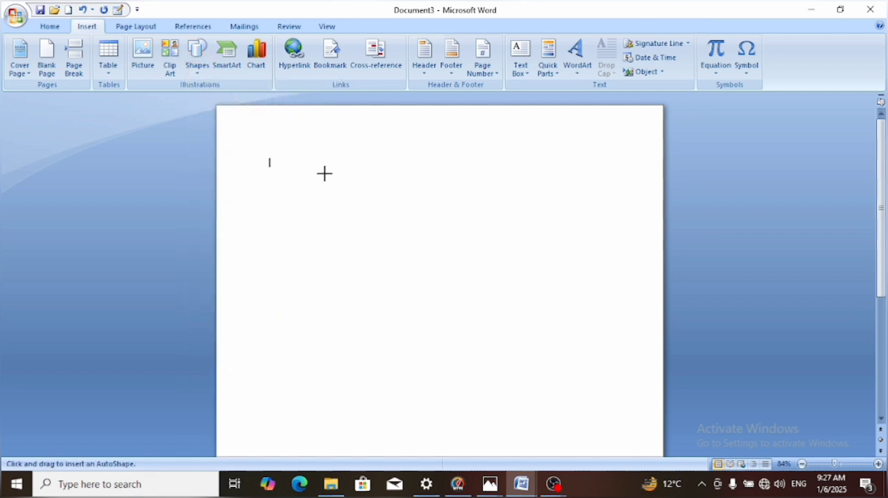
pyautogui.moveTo(324, 173)
pyautogui.mouseDown()
pyautogui.moveTo(499, 422)
pyautogui.moveTo(481, 438)
pyautogui.mouseUp()
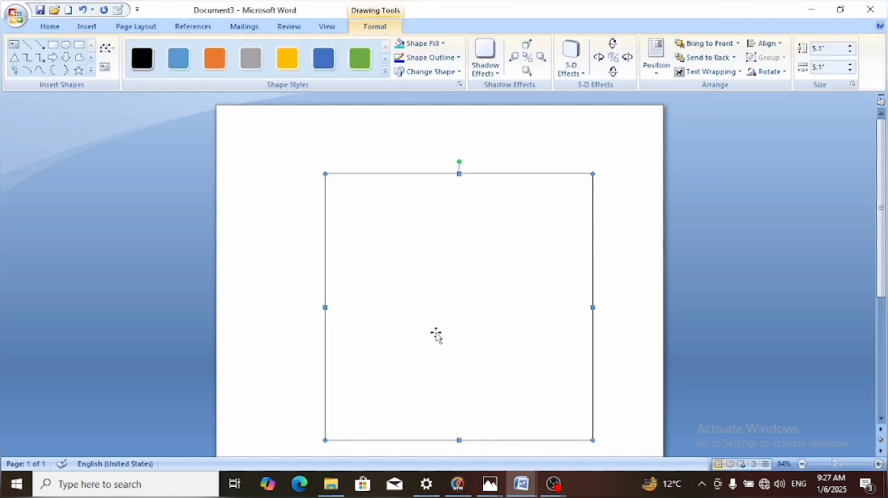
pyautogui.moveTo(436, 333); pyautogui.dragTo(414, 333)
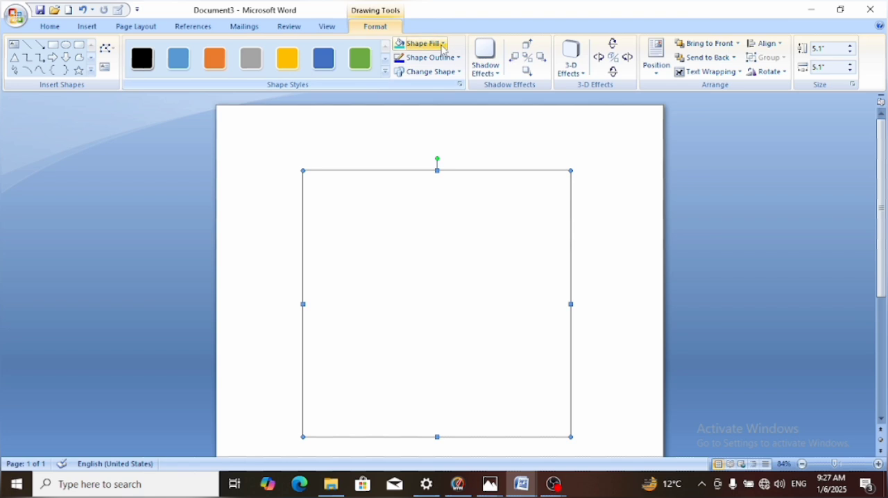
# Fill the square with the pexels JPG picture from the Downloads folder
pyautogui.click(443, 45)
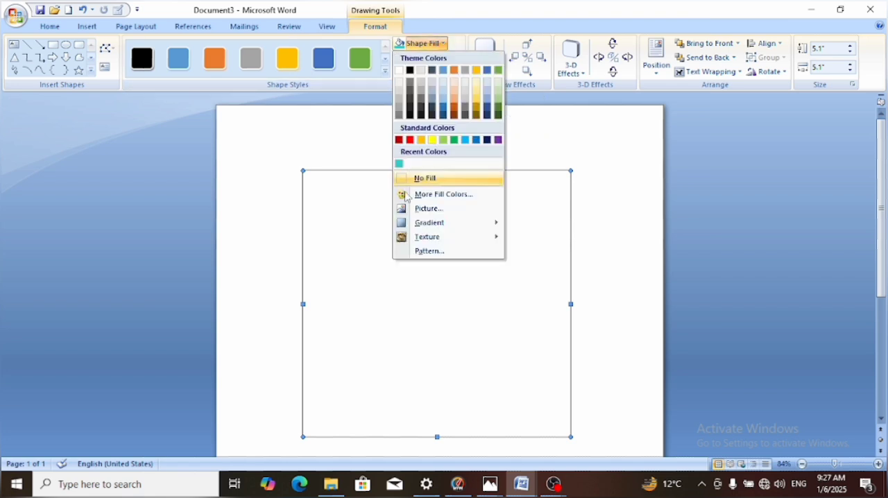
pyautogui.click(430, 208)
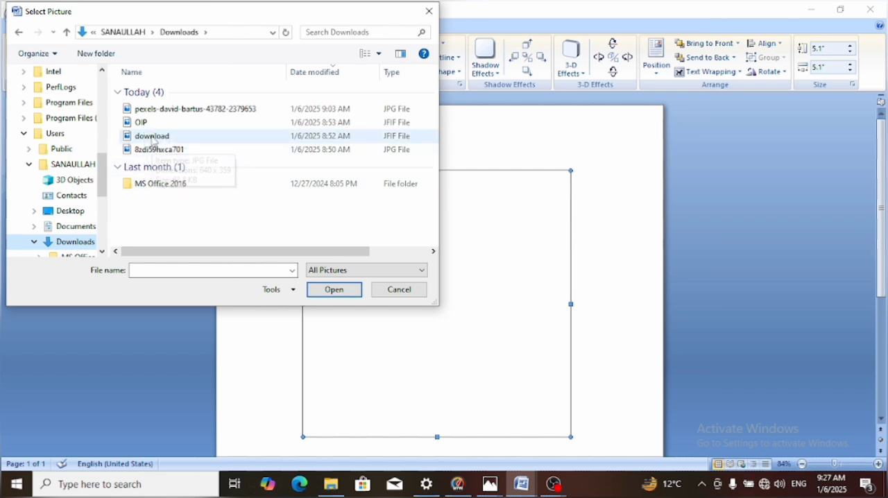
pyautogui.click(152, 110)
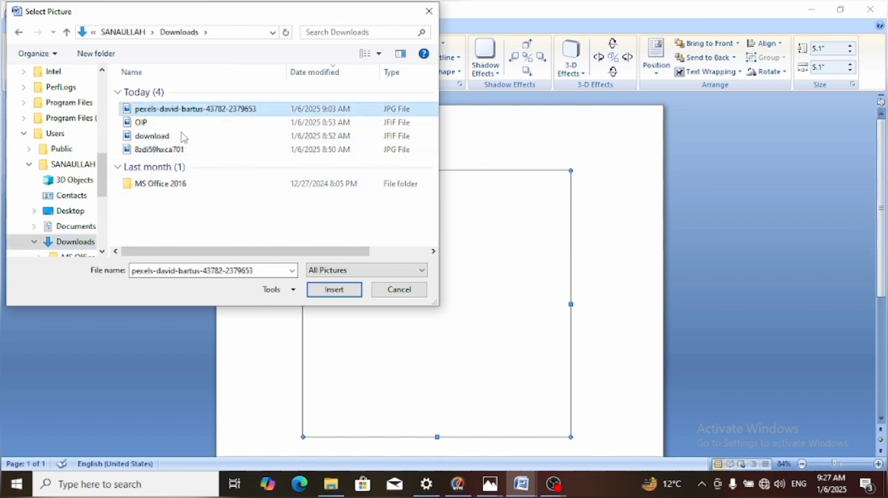
pyautogui.click(318, 290)
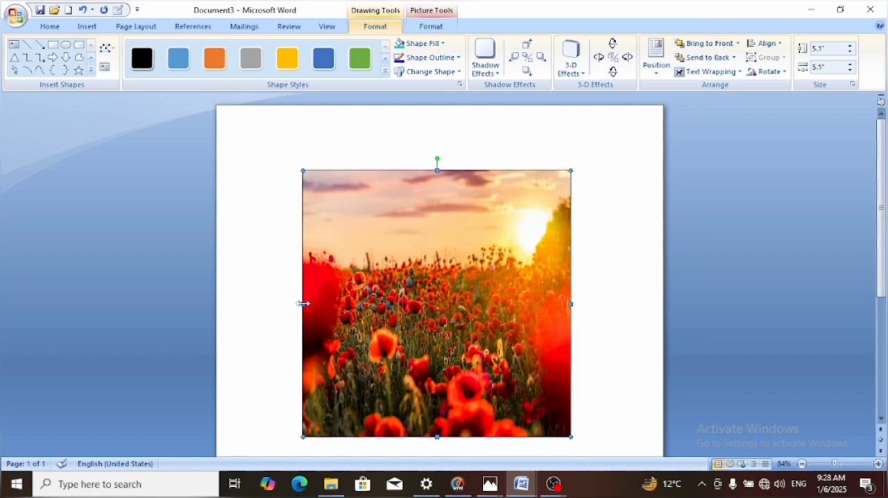
# Enlarge the picture-filled shape on its left, right and upper sides to about 5.57" high and 5.69" wide
pyautogui.moveTo(303, 303); pyautogui.dragTo(287, 303)
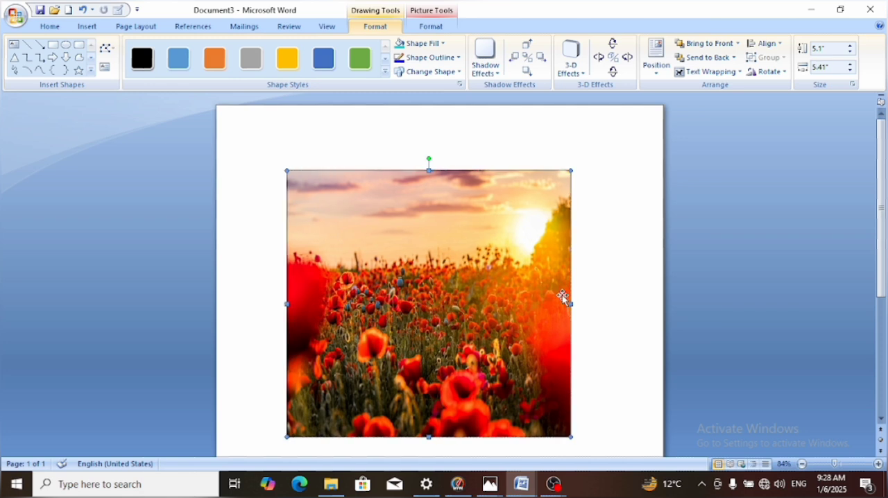
pyautogui.moveTo(570, 304); pyautogui.dragTo(586, 304)
pyautogui.moveTo(437, 168); pyautogui.dragTo(428, 146)
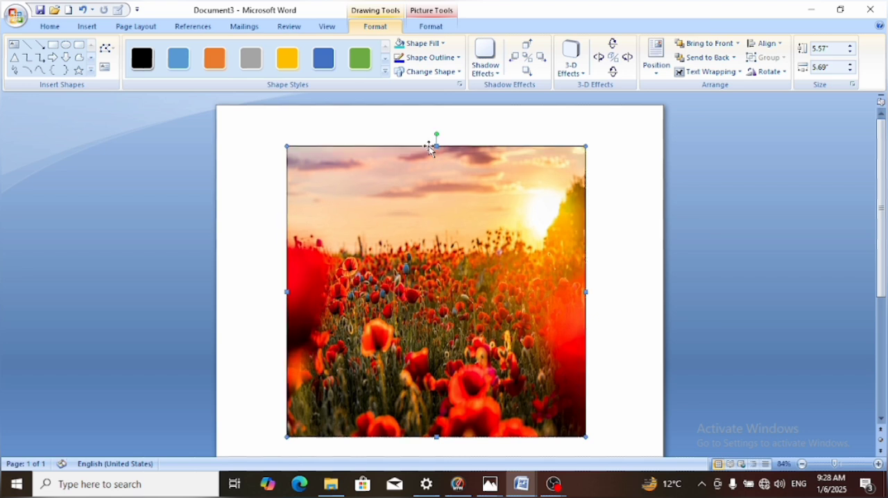
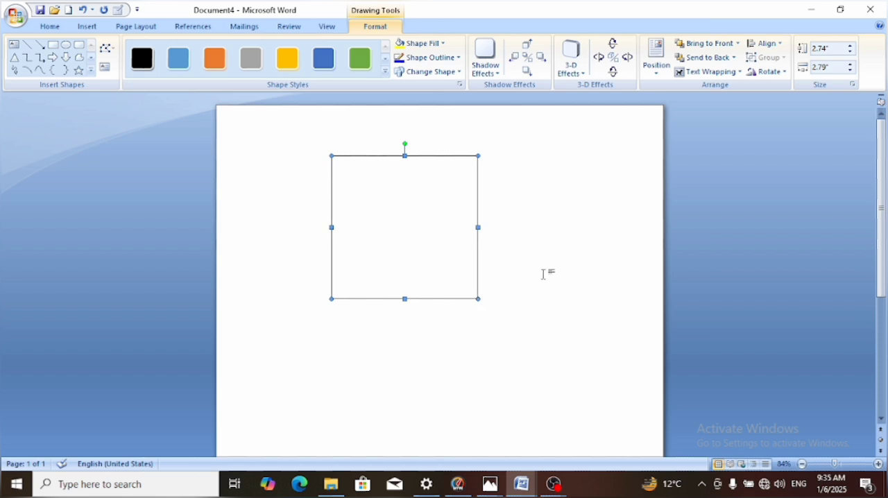
# Draw a five-pointed star about 2.06" high and 2.17" wide below the square, and nudge the square slightly upward
pyautogui.click(315, 184)
pyautogui.click(90, 30)
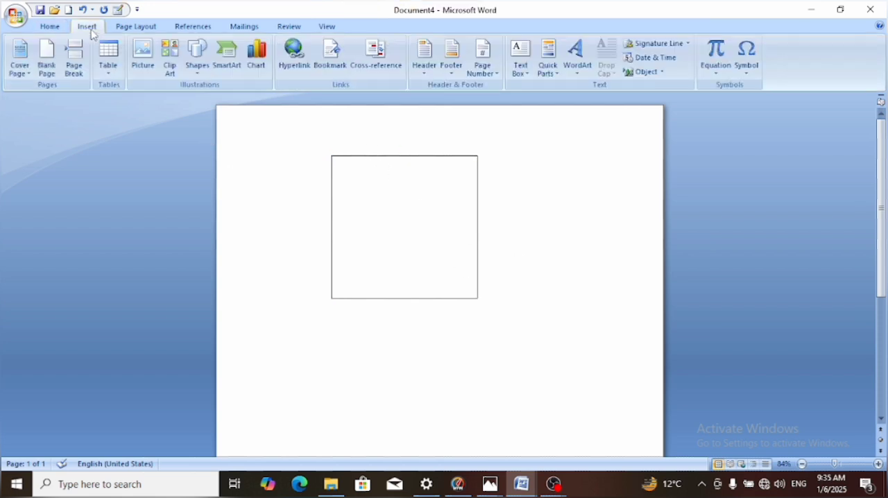
pyautogui.click(196, 63)
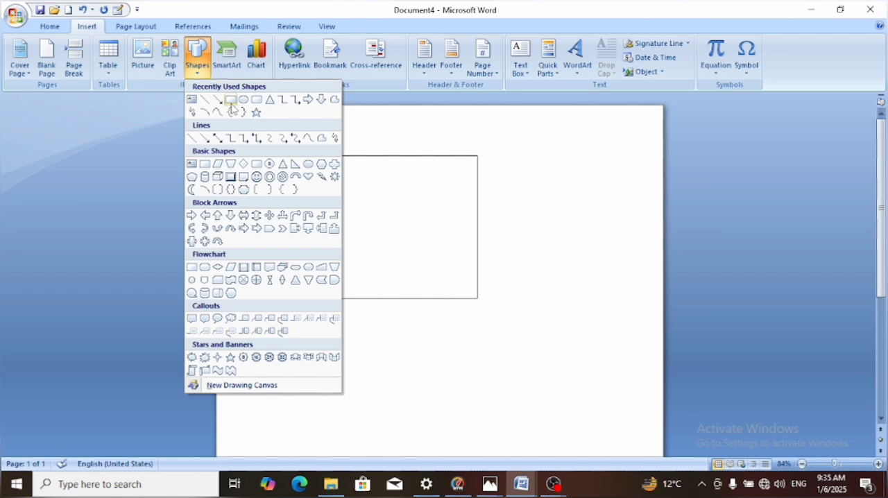
pyautogui.click(256, 112)
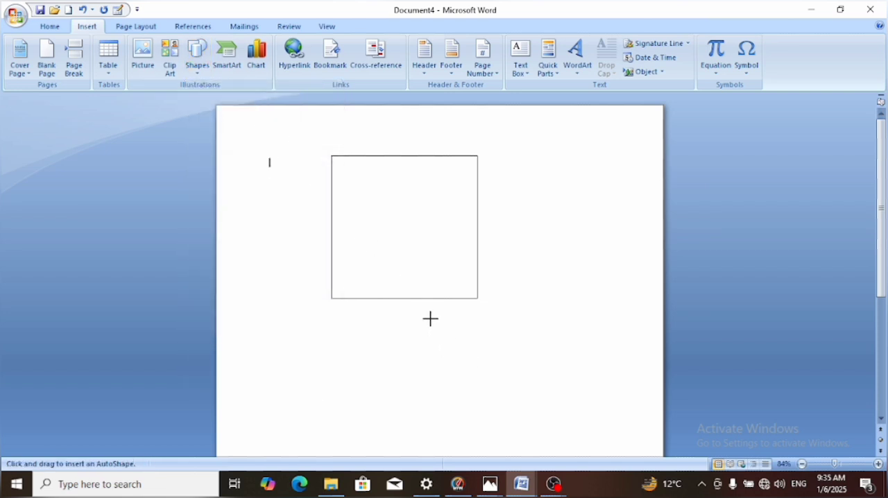
pyautogui.moveTo(430, 316); pyautogui.dragTo(545, 426)
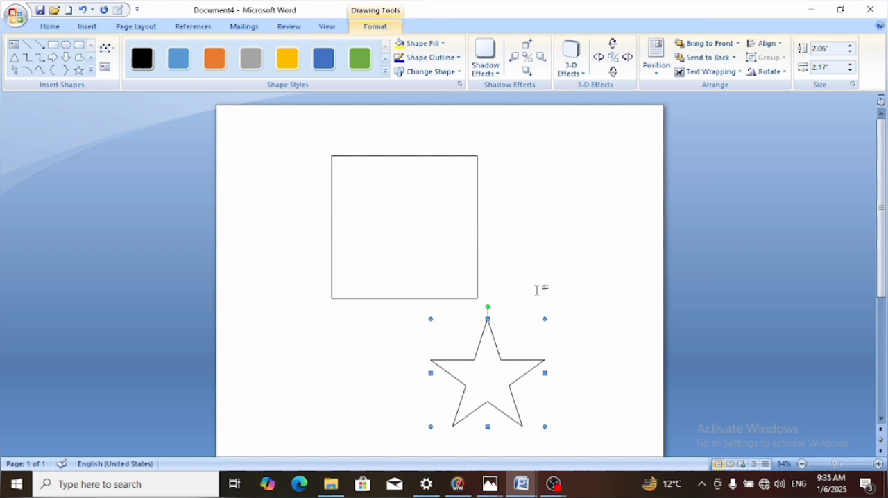
pyautogui.click(427, 251)
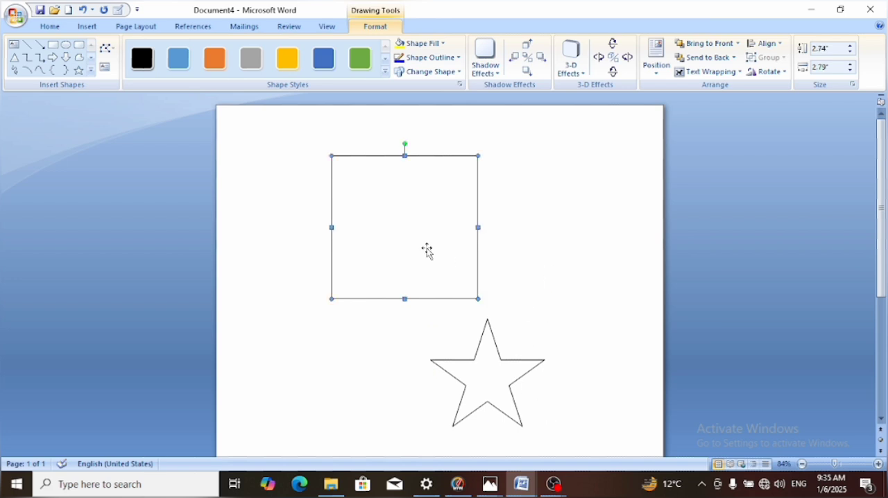
pyautogui.moveTo(427, 251)
pyautogui.mouseDown()
pyautogui.moveTo(334, 224)
pyautogui.moveTo(452, 259)
pyautogui.moveTo(427, 242)
pyautogui.mouseUp()
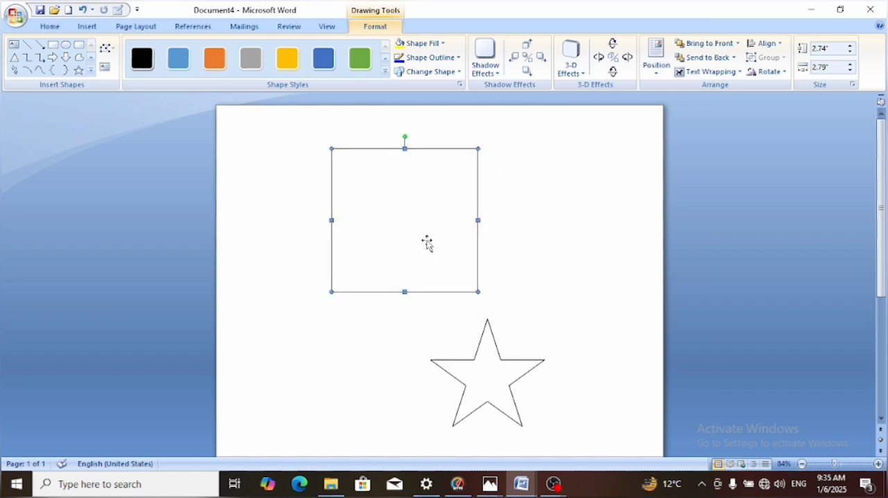
# Group the square with the star and move the group toward the right side of the page
pyautogui.keyDown('shift'); pyautogui.click(489, 365); pyautogui.keyUp('shift')
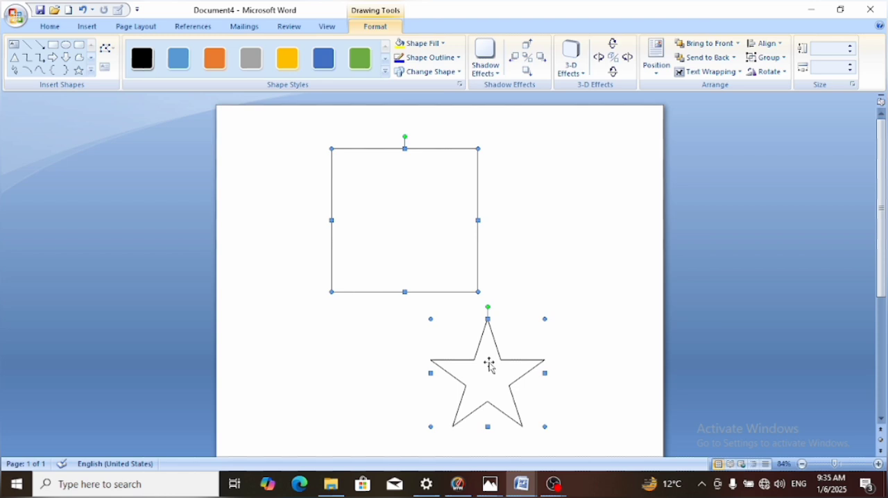
pyautogui.rightClick(489, 363)
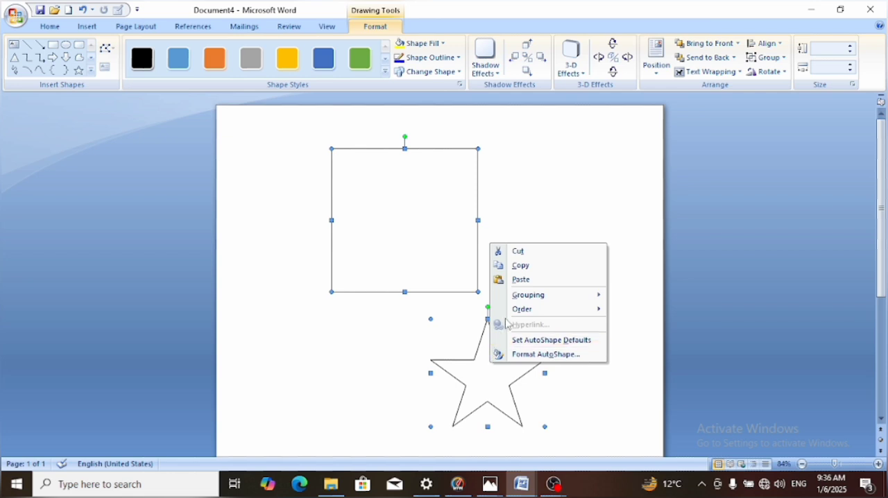
pyautogui.moveTo(520, 303)
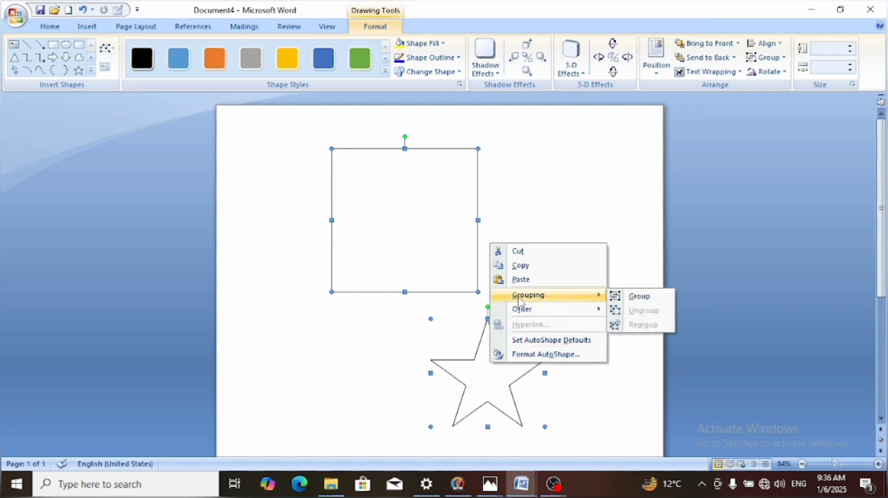
pyautogui.click(617, 297)
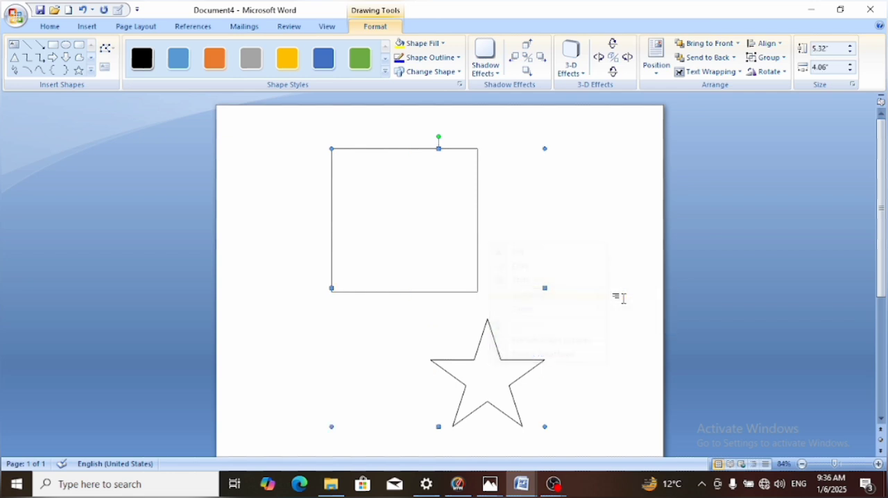
pyautogui.click(361, 256)
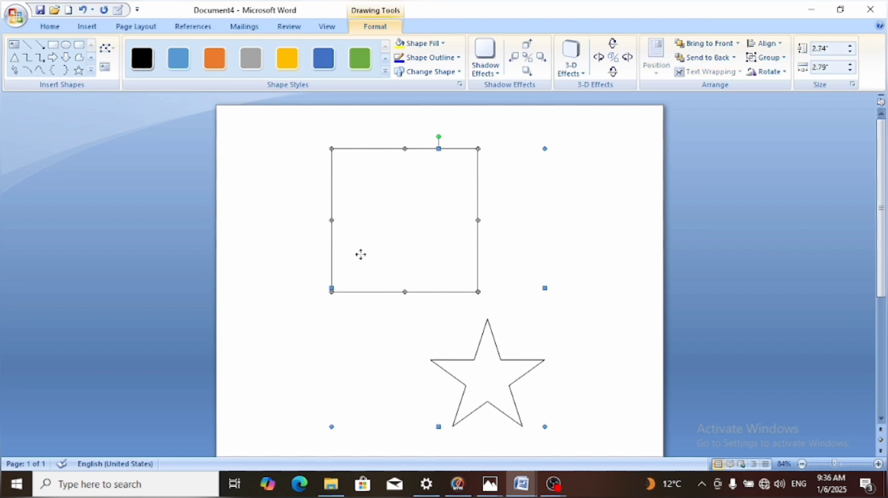
pyautogui.moveTo(360, 255); pyautogui.dragTo(429, 258)
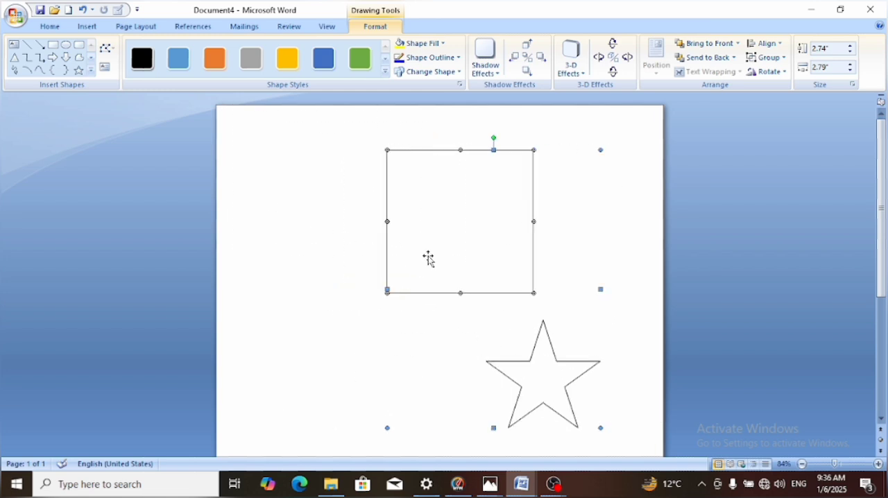
# Undo the group moves, the grouping and both drawn shapes back to a blank page
pyautogui.hotkey('ctrl', 'z')
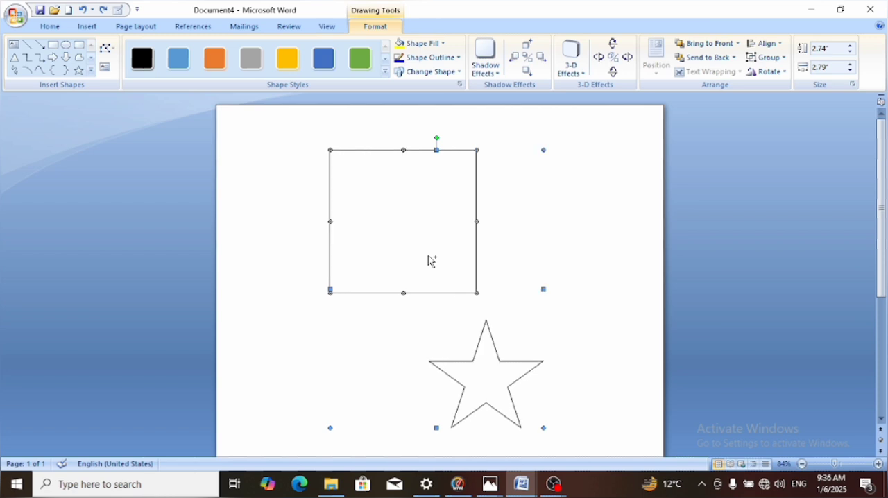
pyautogui.hotkey('ctrl', 'z')
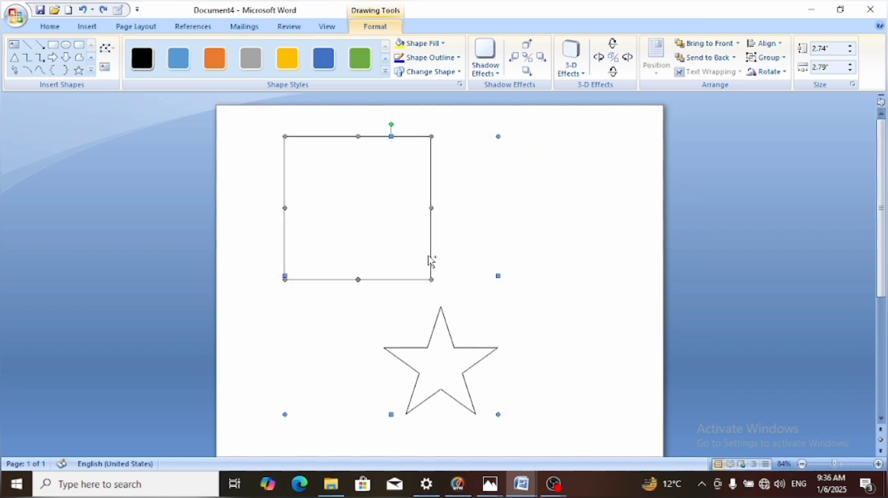
pyautogui.hotkey('ctrl', 'z')
pyautogui.hotkey('ctrl', 'z')
pyautogui.hotkey('ctrl', 'z')
pyautogui.hotkey('ctrl', 'z')
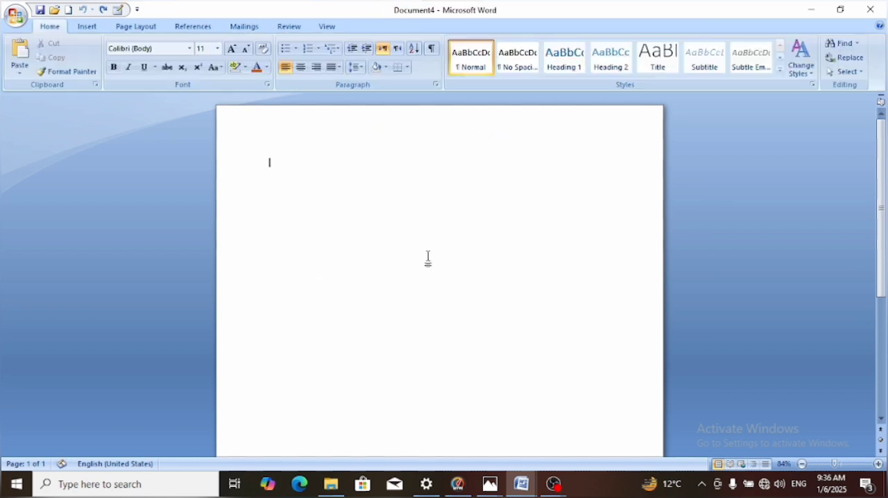
# Draw a rectangle about 3.33" high and 2.79" wide in the upper part of the blank page
pyautogui.click(142, 28)
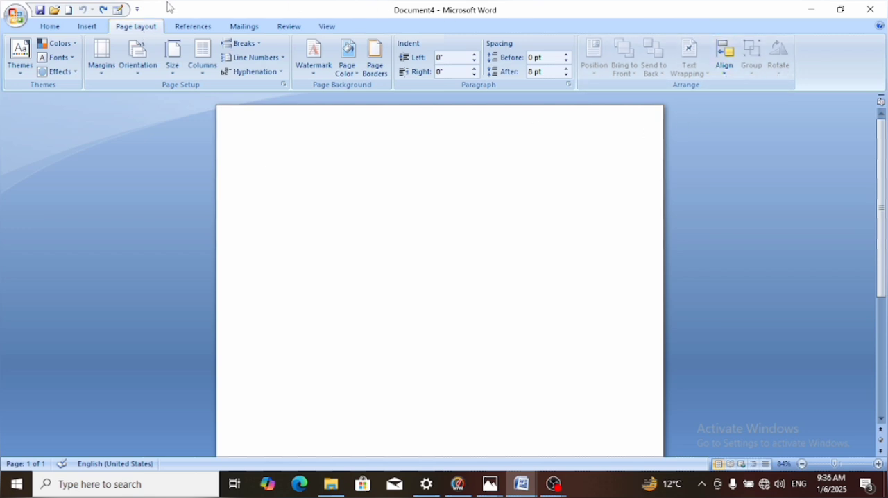
pyautogui.click(84, 29)
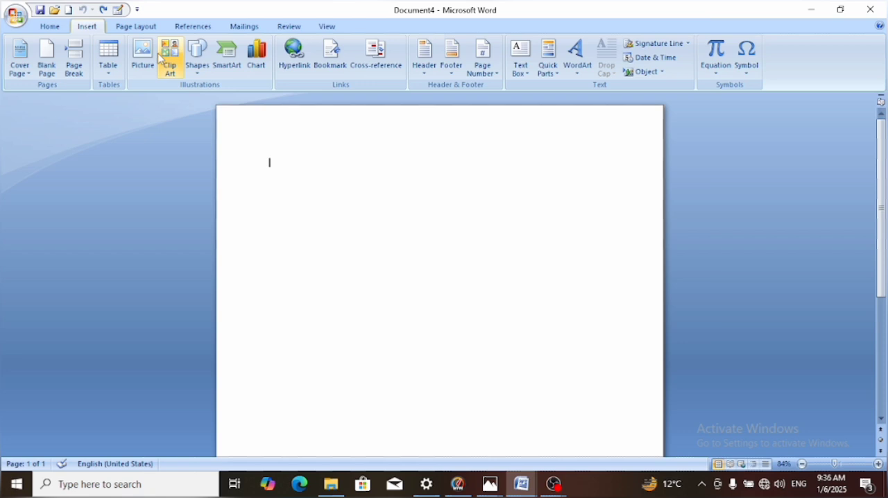
pyautogui.click(199, 66)
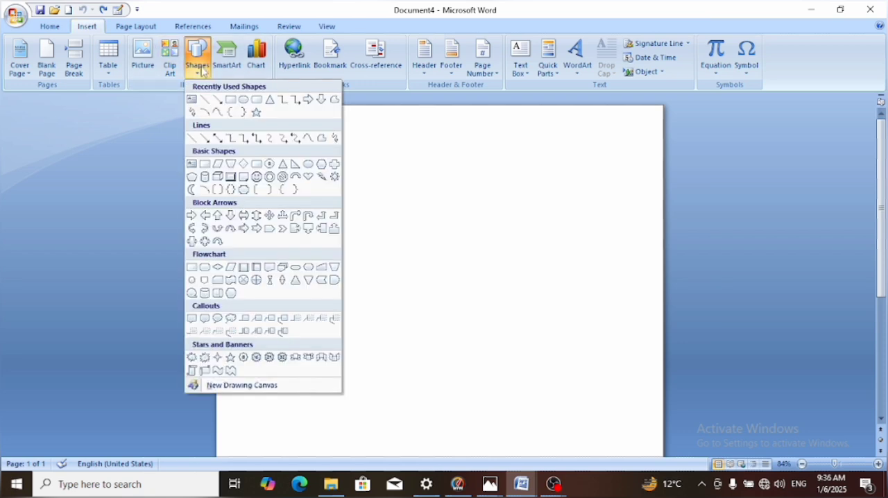
pyautogui.click(231, 100)
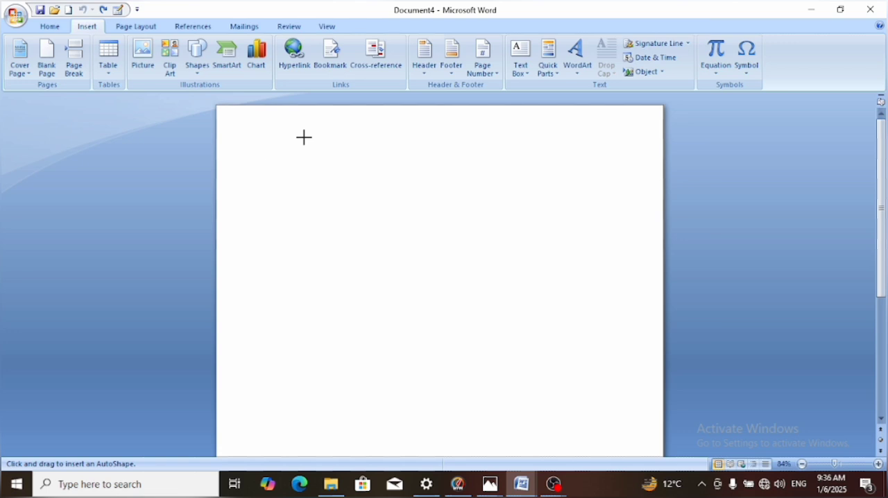
pyautogui.moveTo(304, 137); pyautogui.dragTo(451, 313)
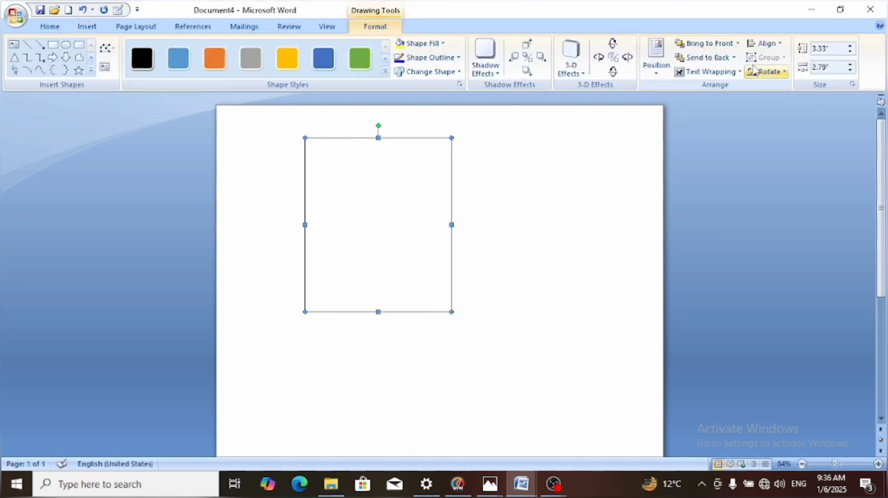
# Review the rotate and flip options available for the selected rectangle
pyautogui.click(136, 27)
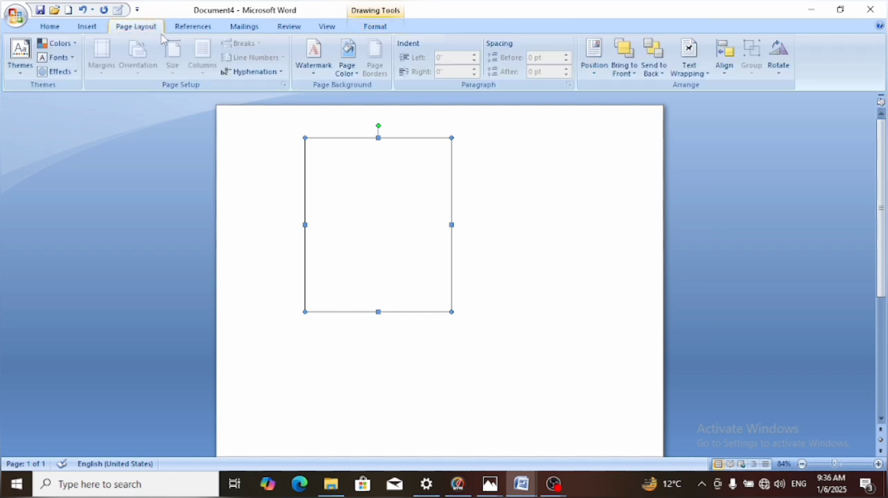
pyautogui.click(777, 75)
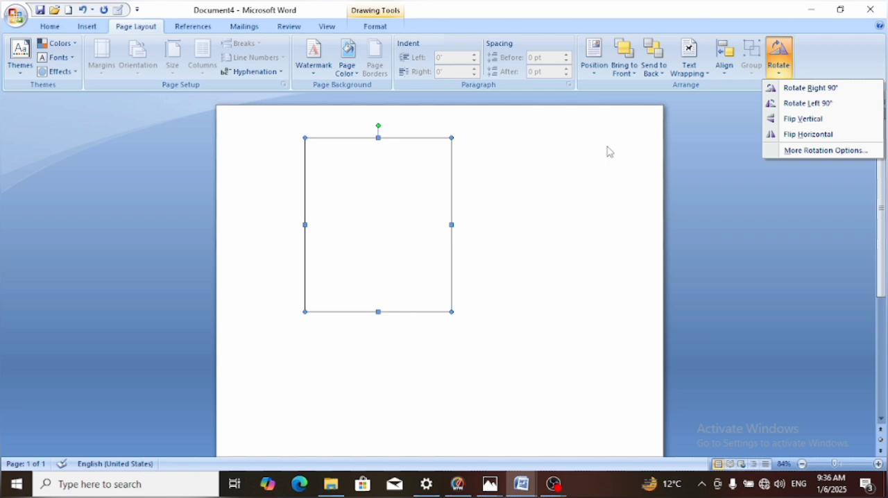
pyautogui.press('Escape')
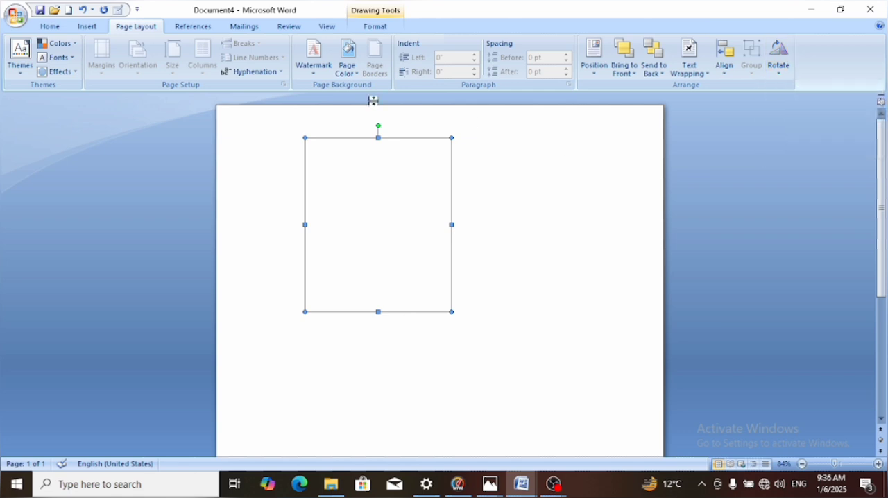
# Apply the Flow theme to the document and preview its page colors without choosing one
pyautogui.click(30, 64)
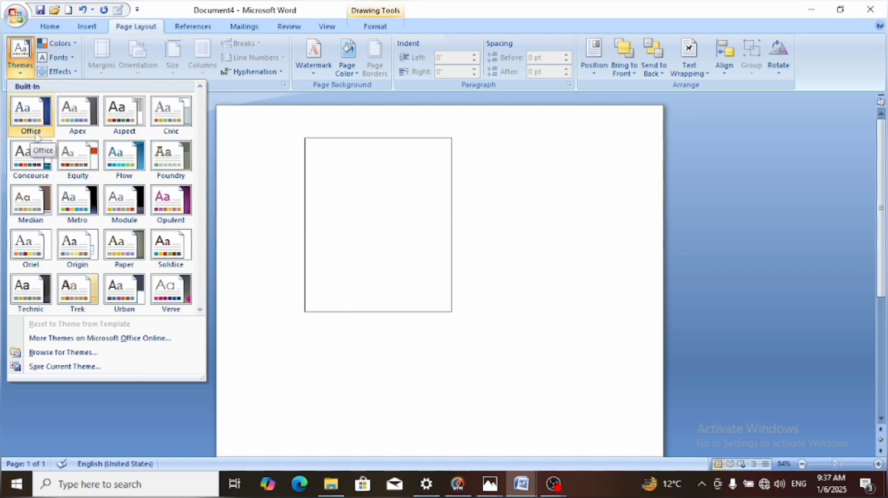
pyautogui.click(124, 162)
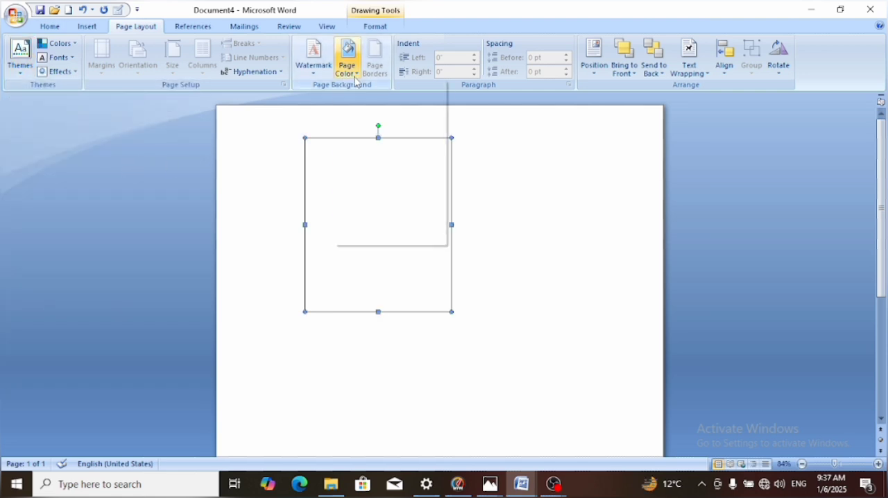
pyautogui.click(355, 81)
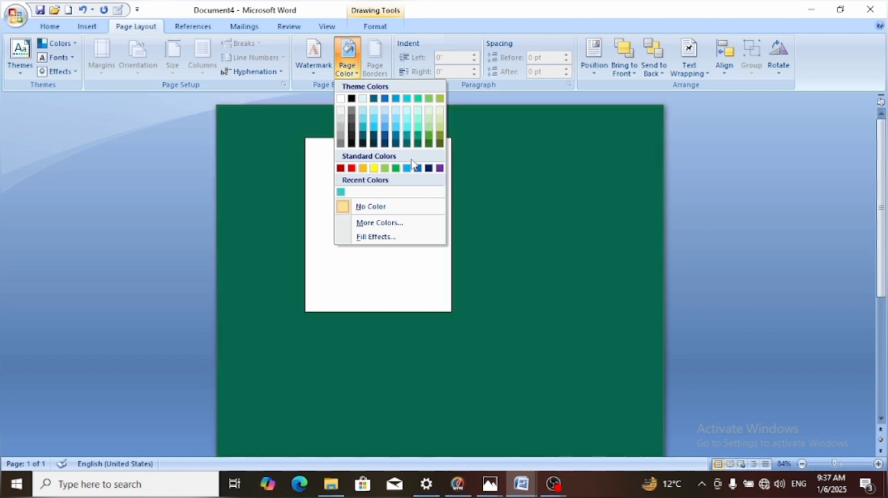
pyautogui.click(450, 174)
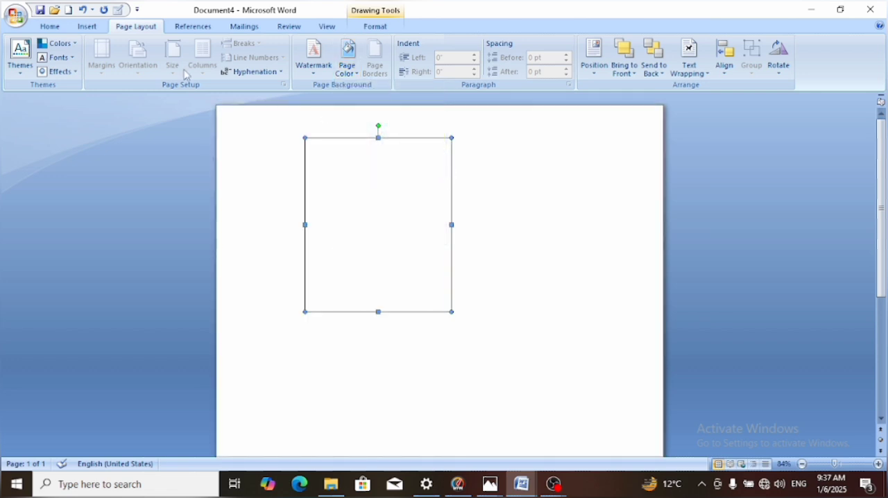
# Switch the theme colors to Concourse and view the rectangle's shape style colors
pyautogui.click(73, 45)
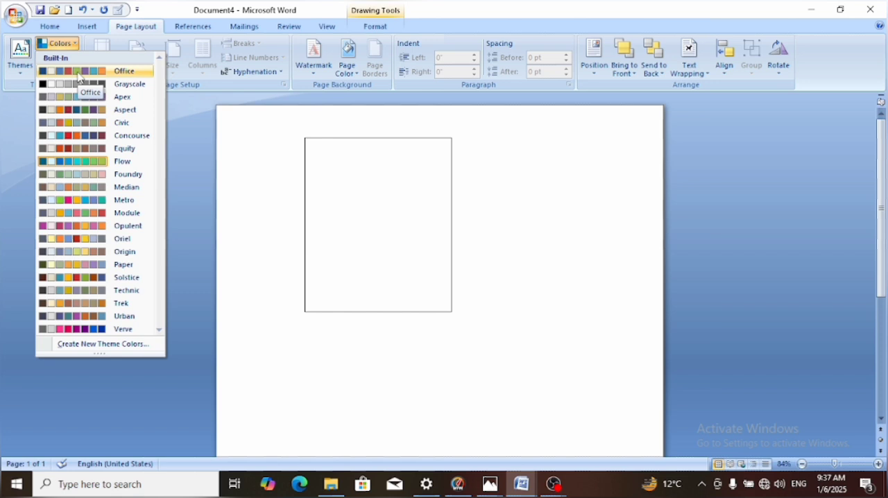
pyautogui.click(83, 139)
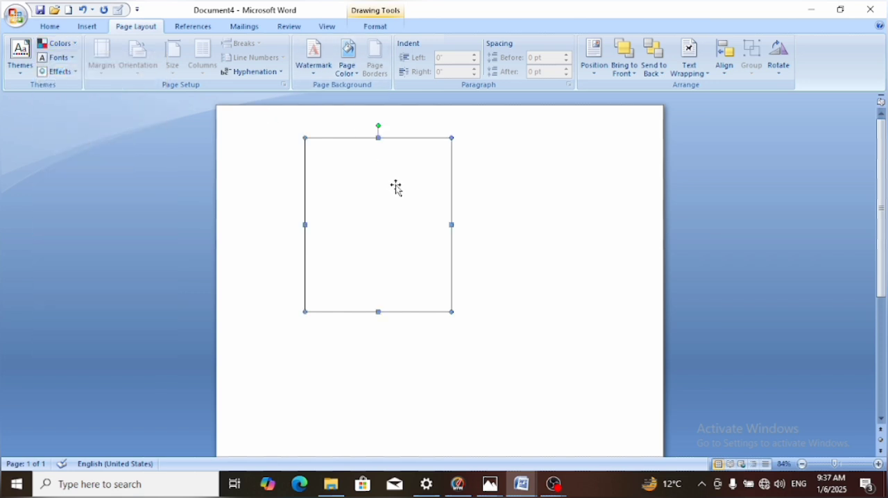
pyautogui.click(379, 31)
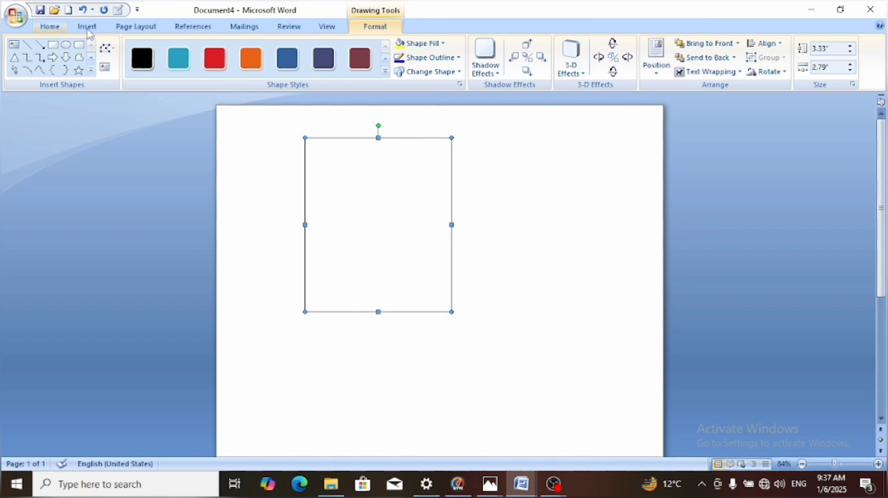
# Apply the Office theme to the document and set its theme colors to Office
pyautogui.click(127, 28)
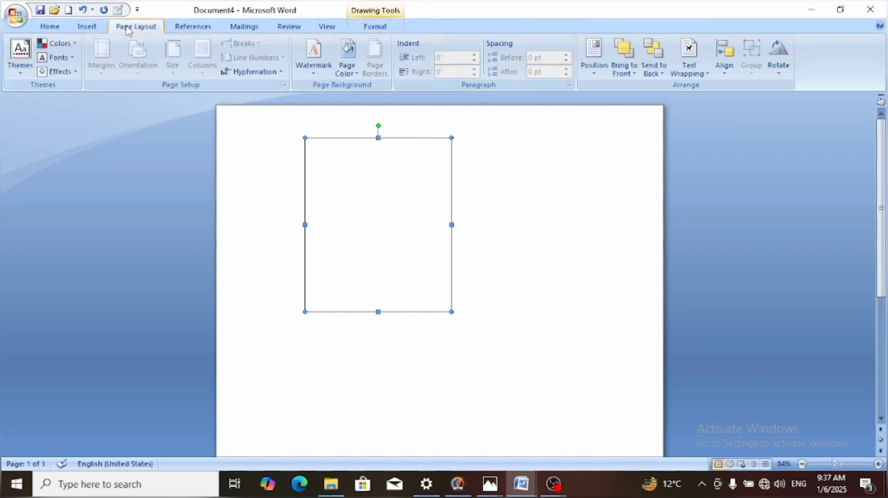
pyautogui.click(20, 56)
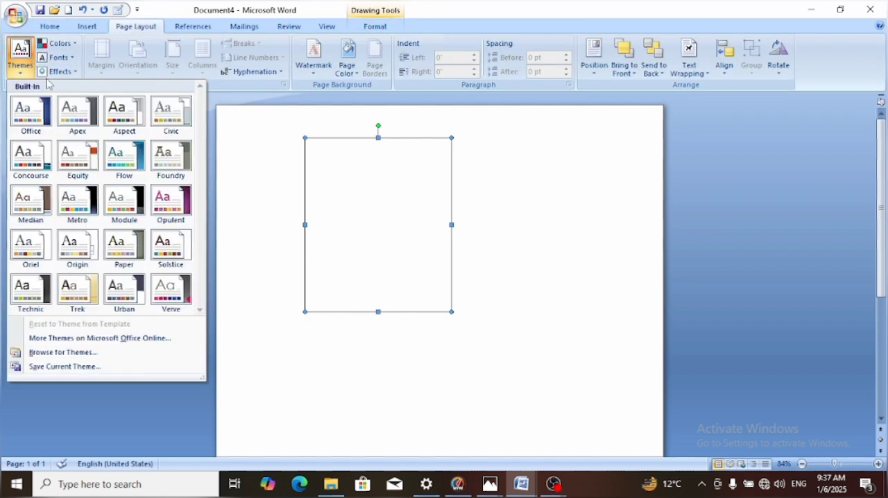
pyautogui.click(33, 108)
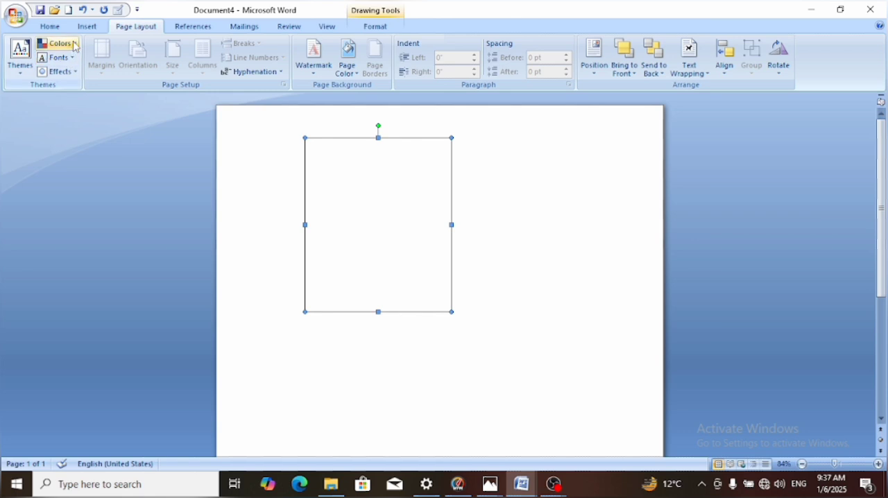
pyautogui.click(58, 43)
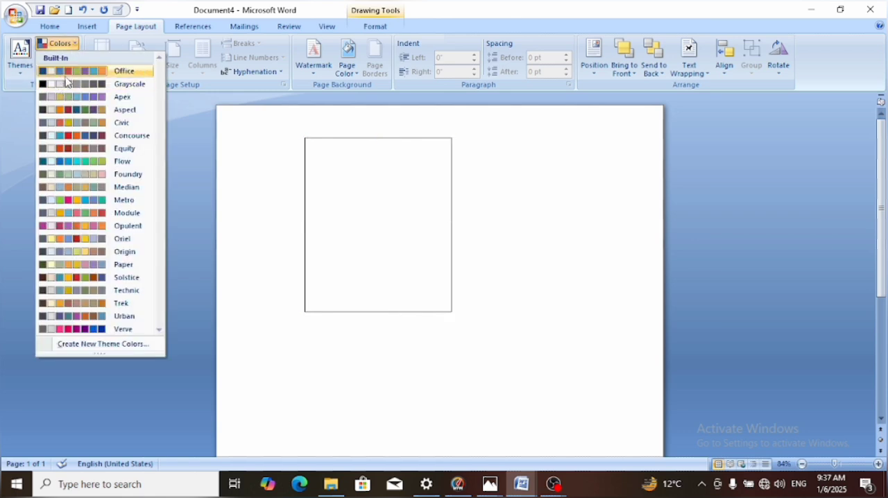
pyautogui.click(66, 74)
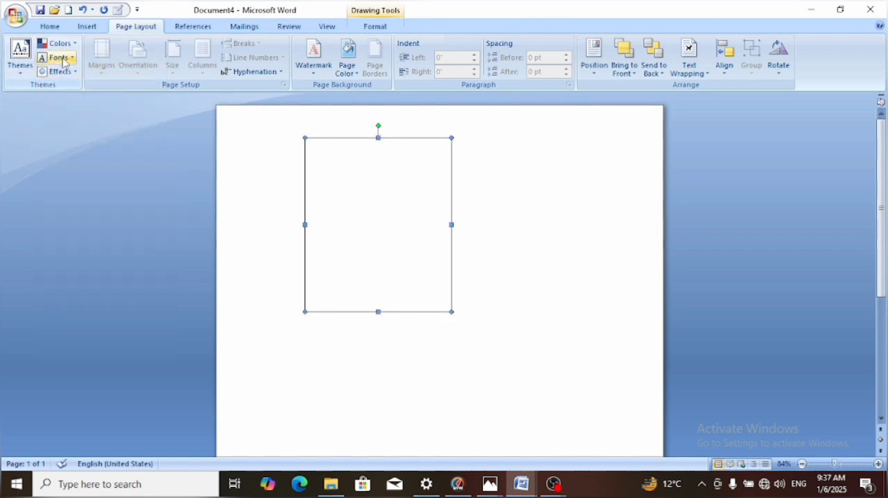
# Look over the theme fonts without choosing one, and enter the sample text DFGFBDBDB beside the rectangle
pyautogui.click(68, 59)
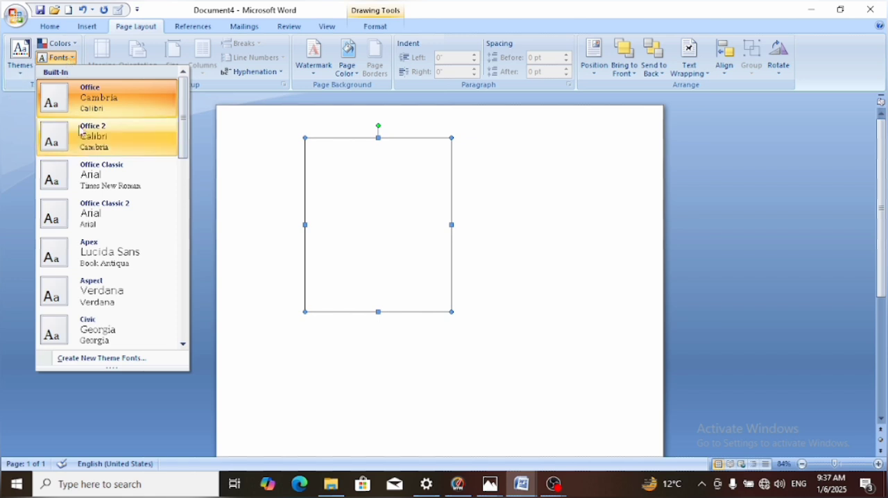
pyautogui.click(511, 217)
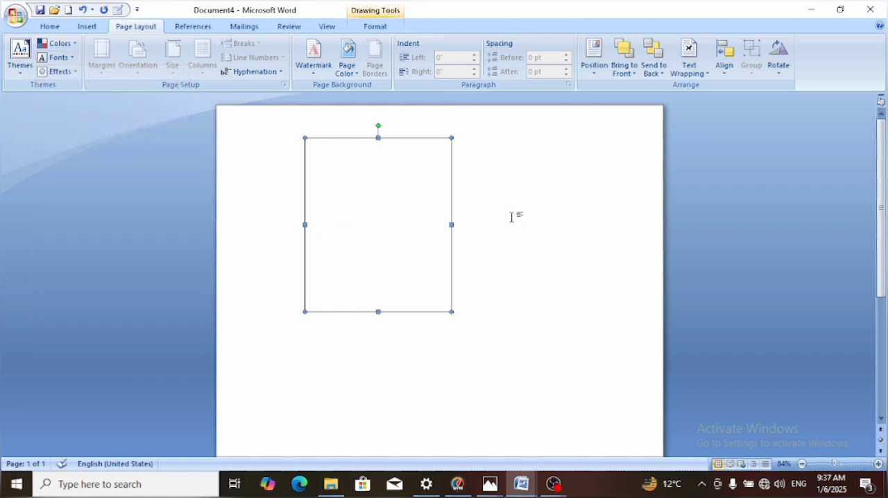
pyautogui.click(512, 218)
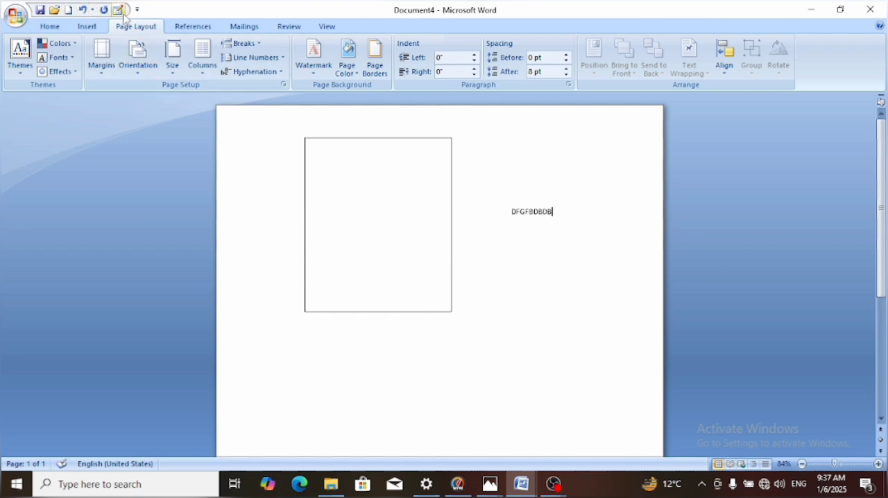
# Review the built-in theme fonts and theme effects without applying any of them
pyautogui.click(57, 57)
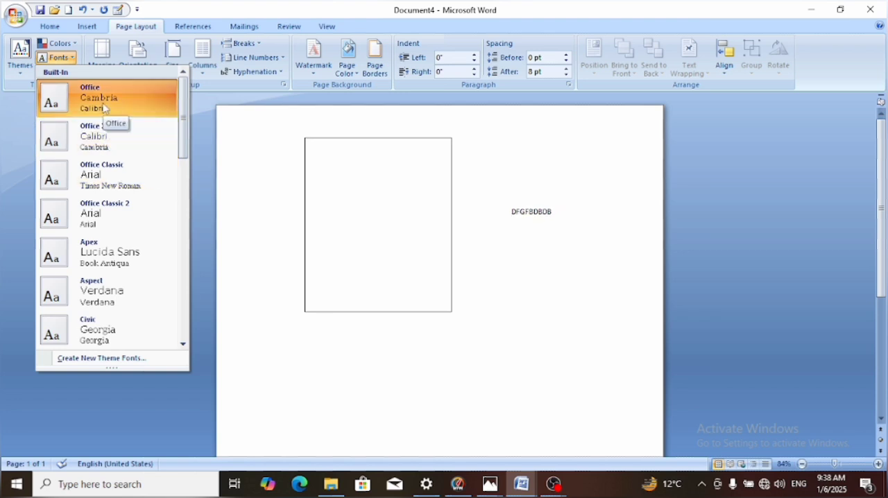
pyautogui.click(316, 201)
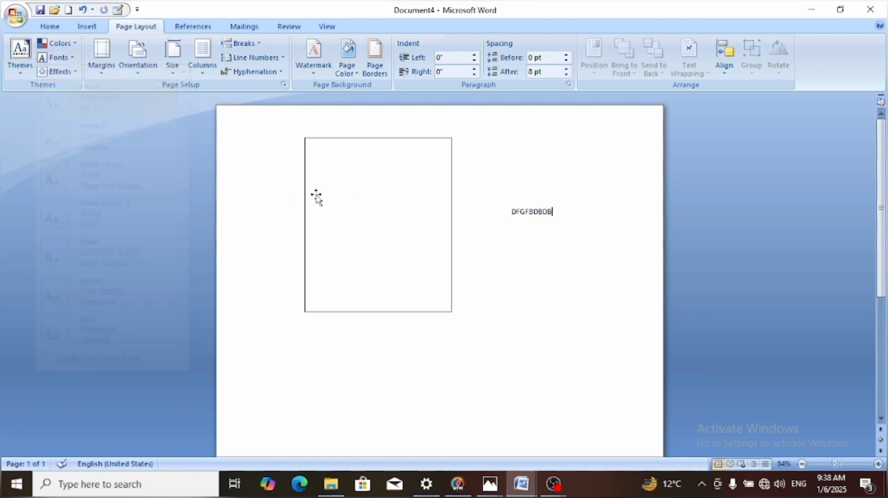
pyautogui.click(59, 72)
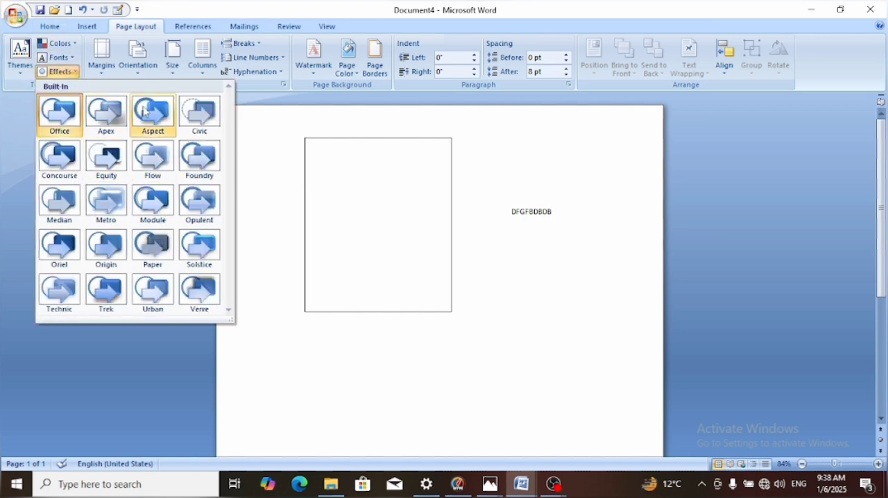
pyautogui.click(573, 244)
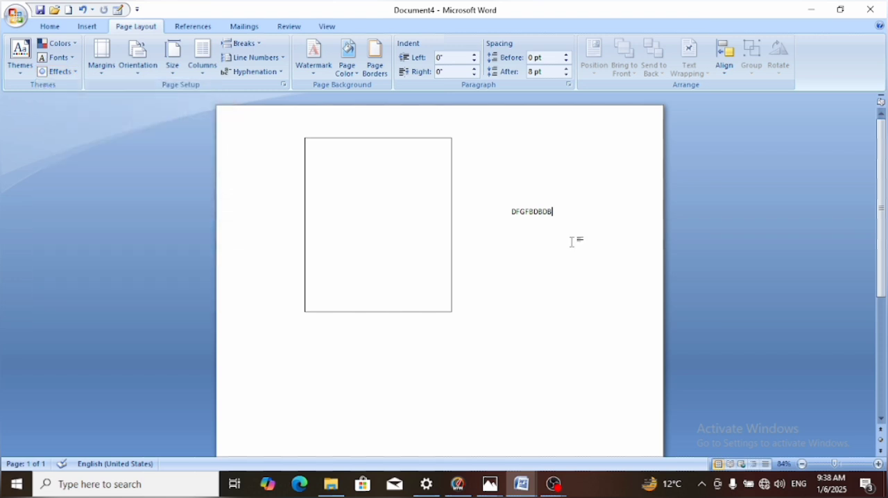
# Delete the sample text beside the rectangle
pyautogui.press('BackSpace')
pyautogui.press('BackSpace')
pyautogui.press('BackSpace')
pyautogui.press('BackSpace')
pyautogui.press('BackSpace')
pyautogui.press('BackSpace')
pyautogui.press('BackSpace')
pyautogui.press('BackSpace')
# Fill the rectangle with the portrait photo stored in the Desktop folder
pyautogui.click(337, 201)
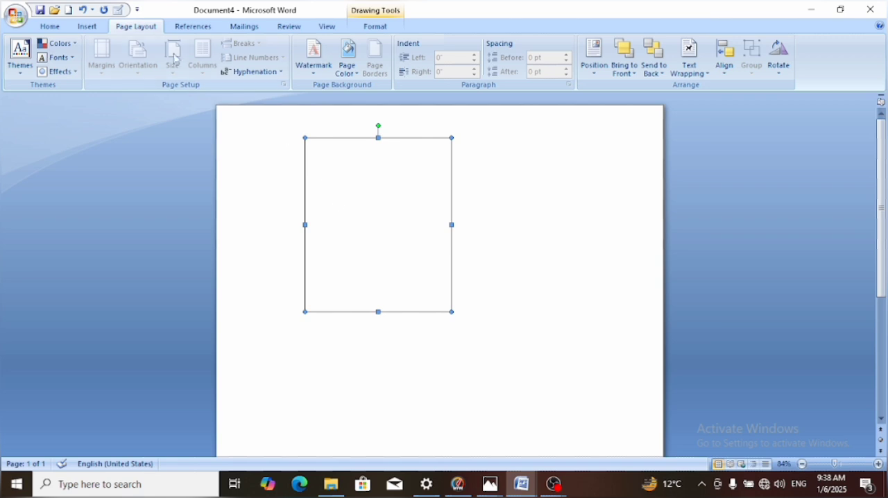
pyautogui.click(374, 28)
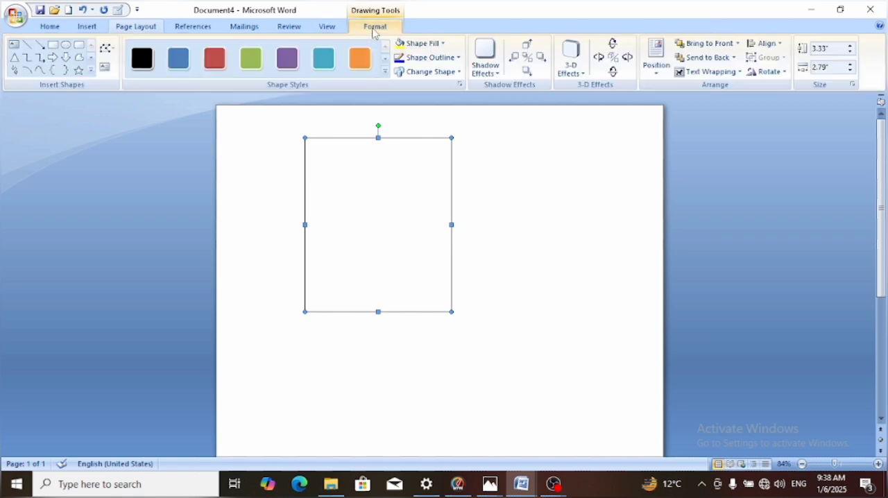
pyautogui.click(430, 45)
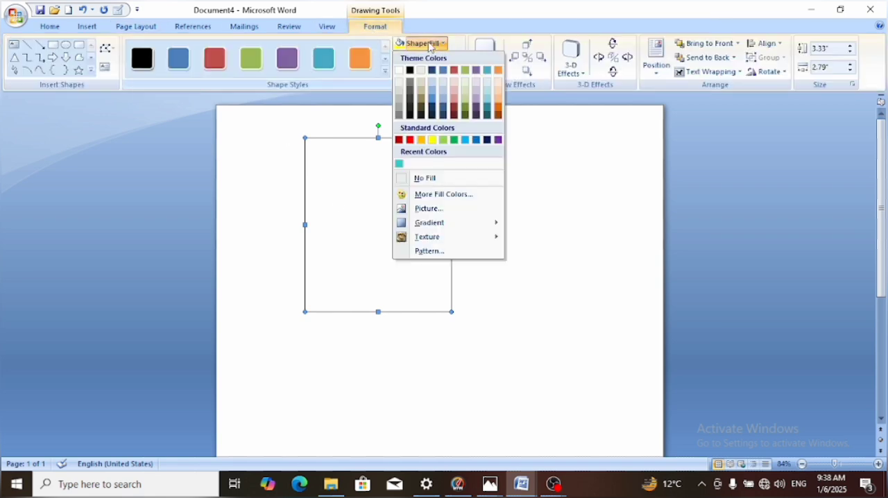
pyautogui.click(428, 209)
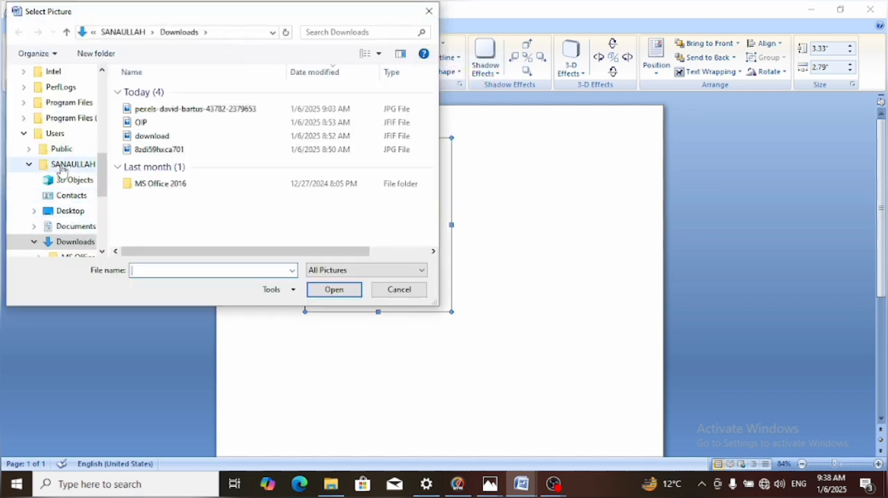
pyautogui.click(62, 167)
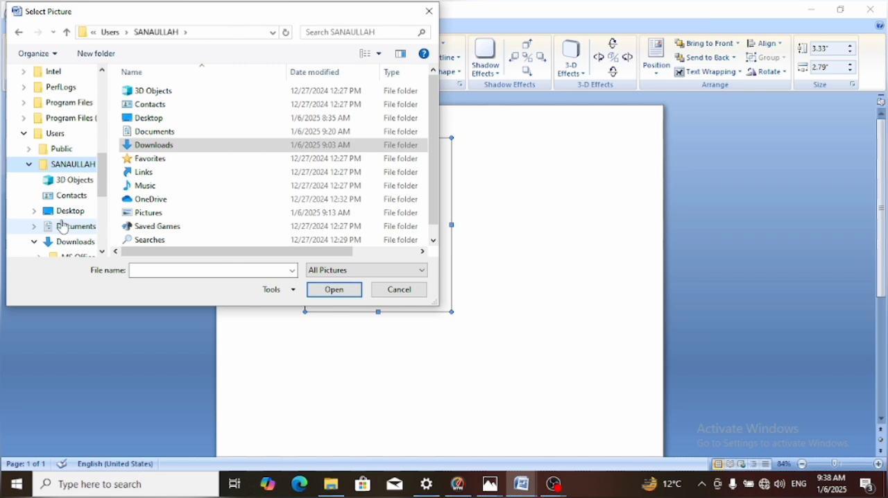
pyautogui.click(65, 212)
pyautogui.click(68, 243)
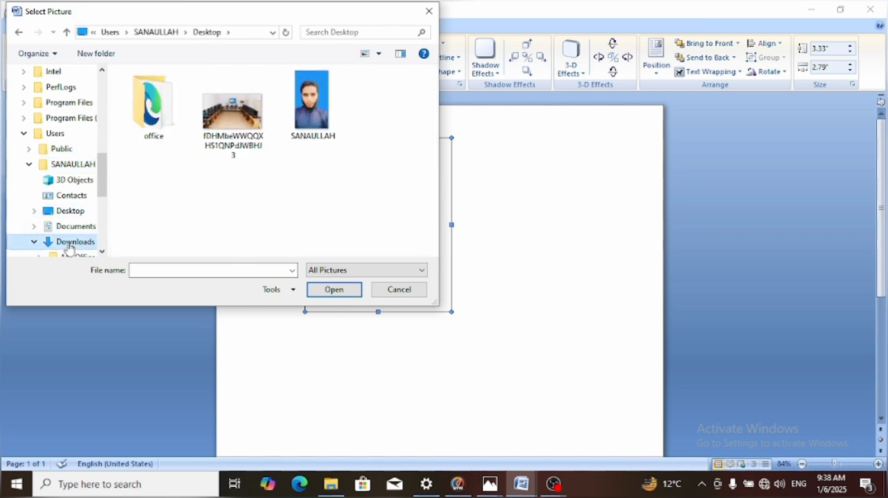
pyautogui.click(67, 227)
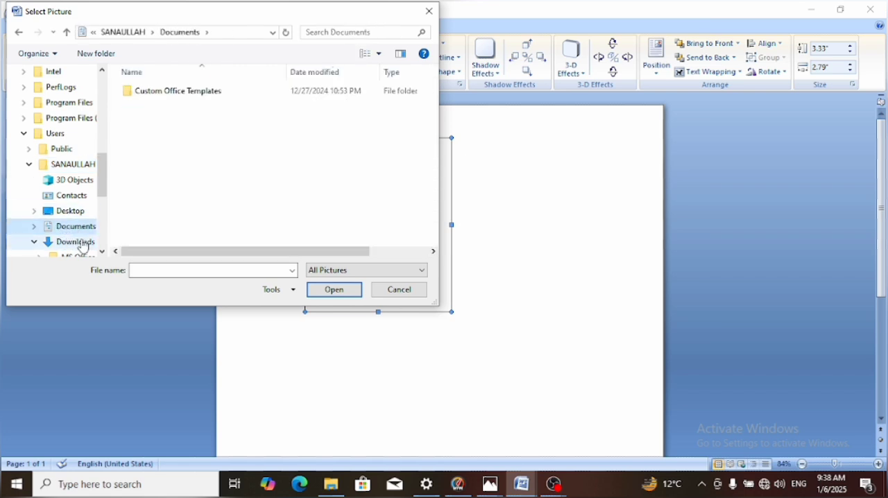
pyautogui.click(82, 241)
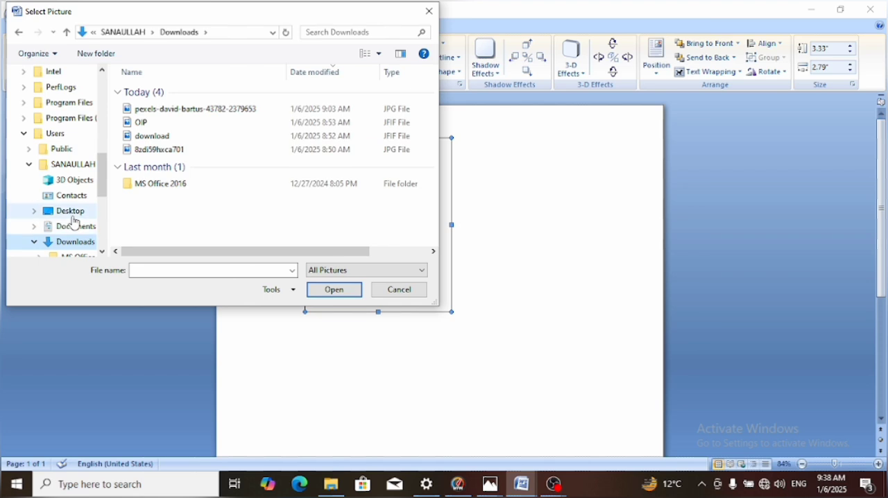
pyautogui.click(68, 211)
pyautogui.click(331, 126)
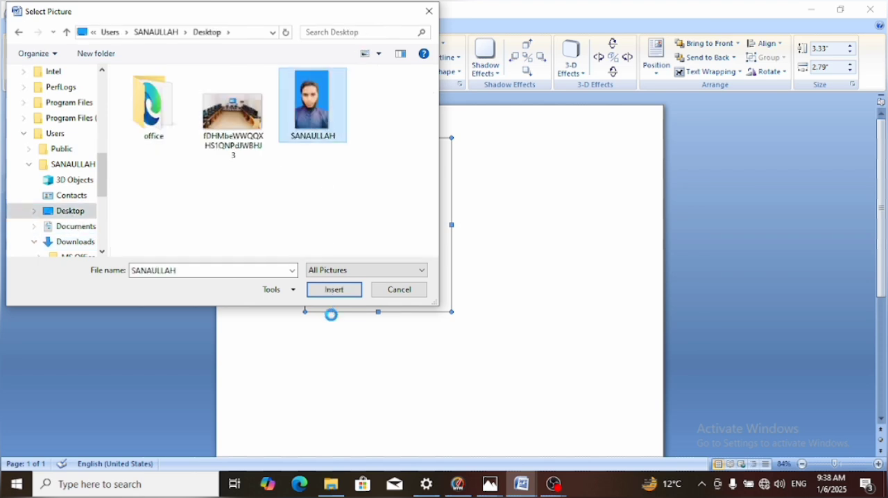
pyautogui.click(333, 289)
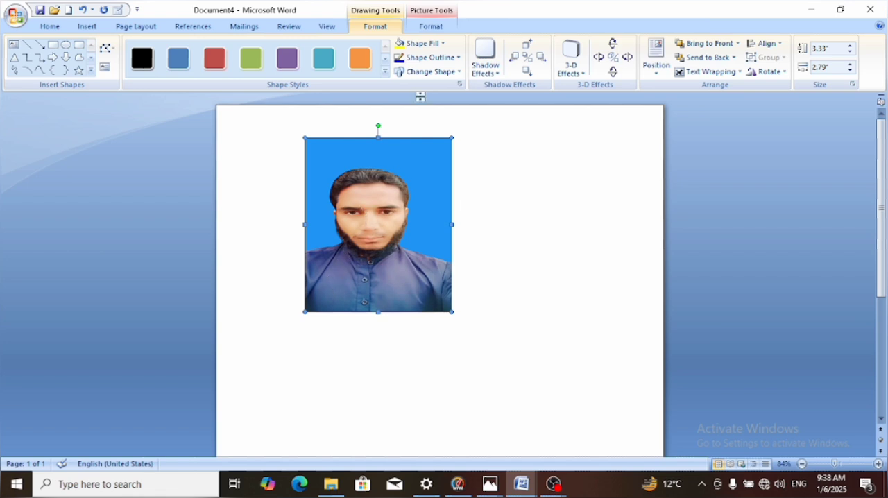
# Recolor the rectangle's portrait photo to Grayscale
pyautogui.click(538, 254)
pyautogui.click(400, 221)
pyautogui.click(431, 27)
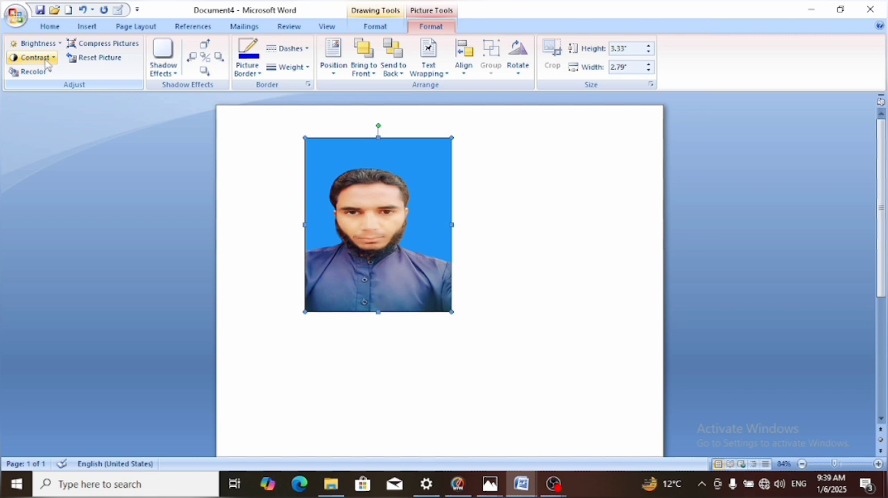
pyautogui.click(50, 73)
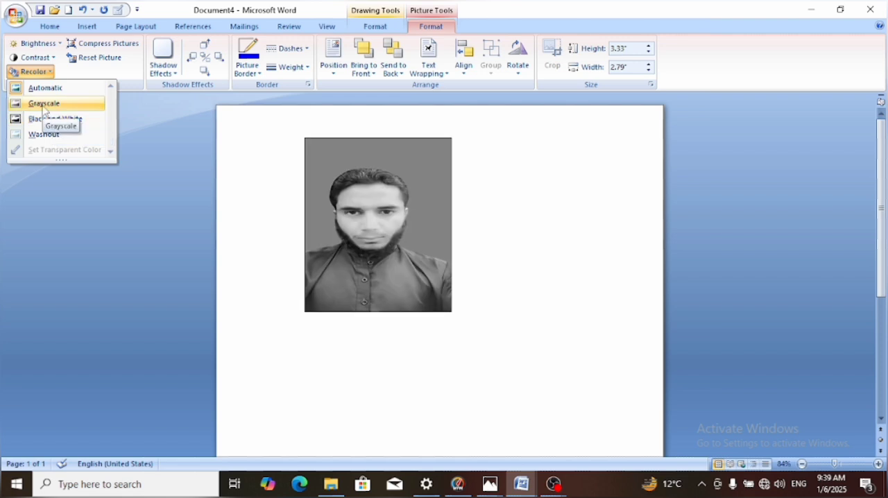
pyautogui.click(43, 104)
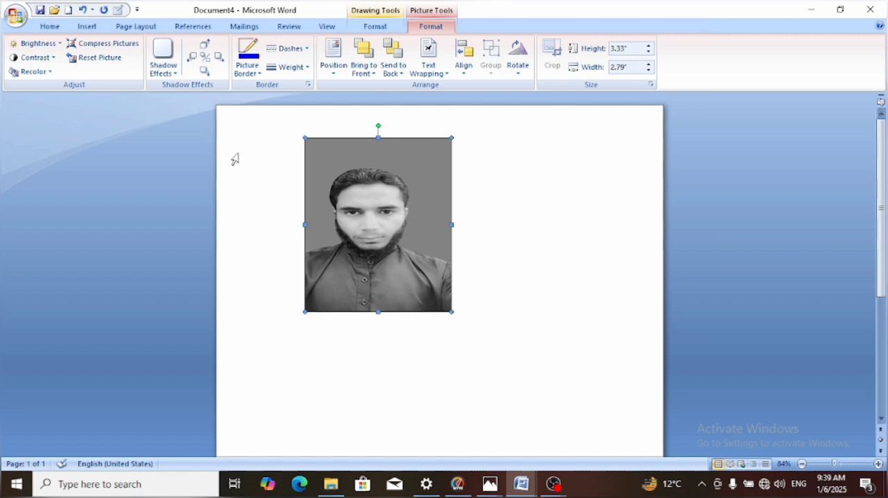
# Enter a line of sample text across the photo, beginning with HGFFFFFFF and ending in a long run of H's
pyautogui.click(292, 187)
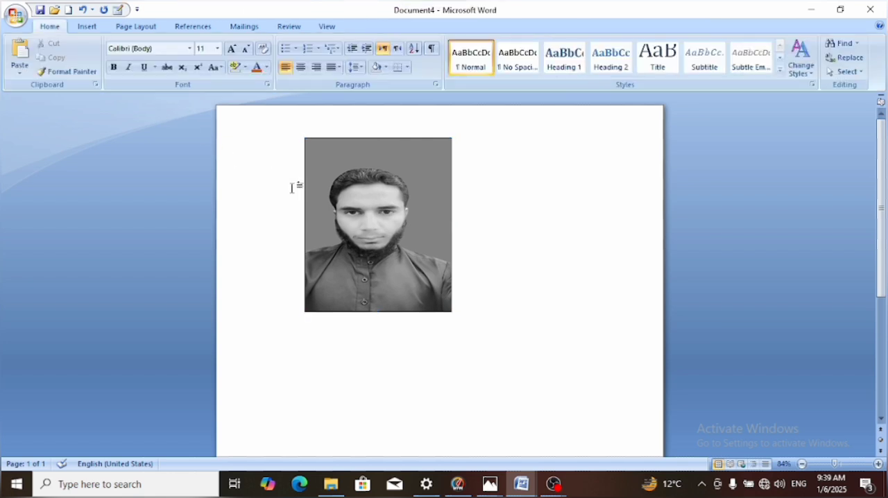
pyautogui.write('HGFFFFFFFHHHHHHHHHHHHHHHH')
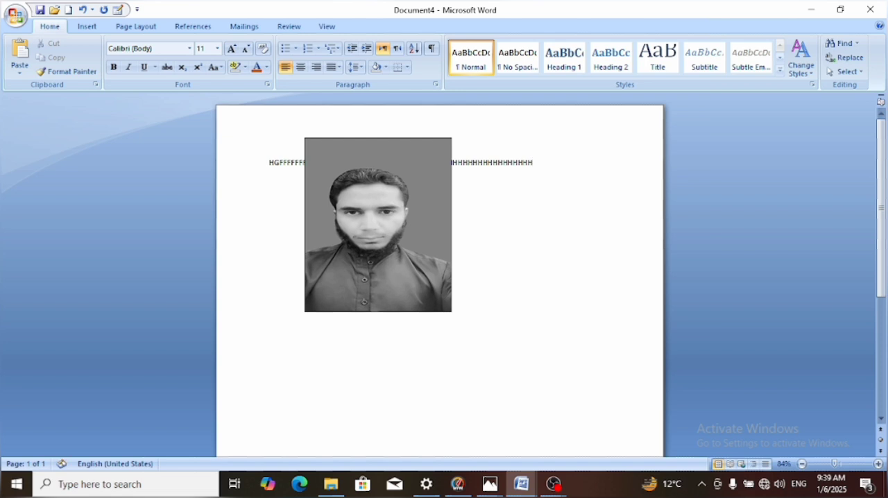
# Set the photo's text wrapping to Behind Text
pyautogui.click(355, 206)
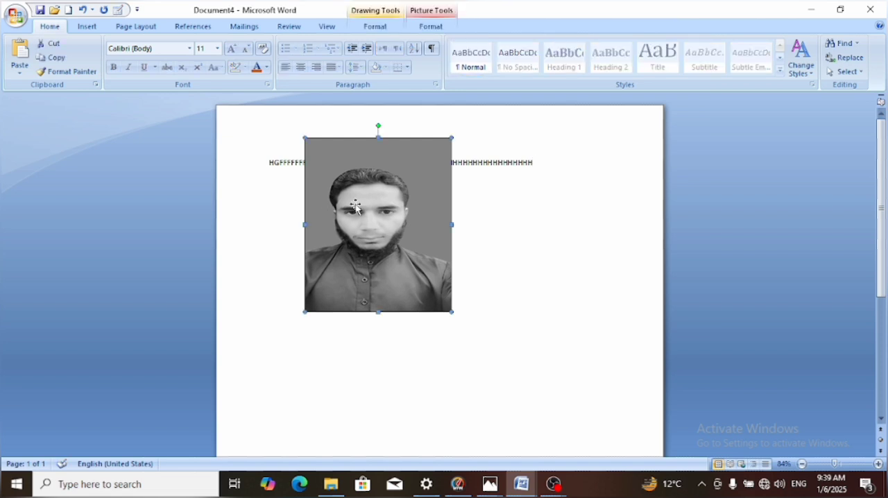
pyautogui.click(427, 27)
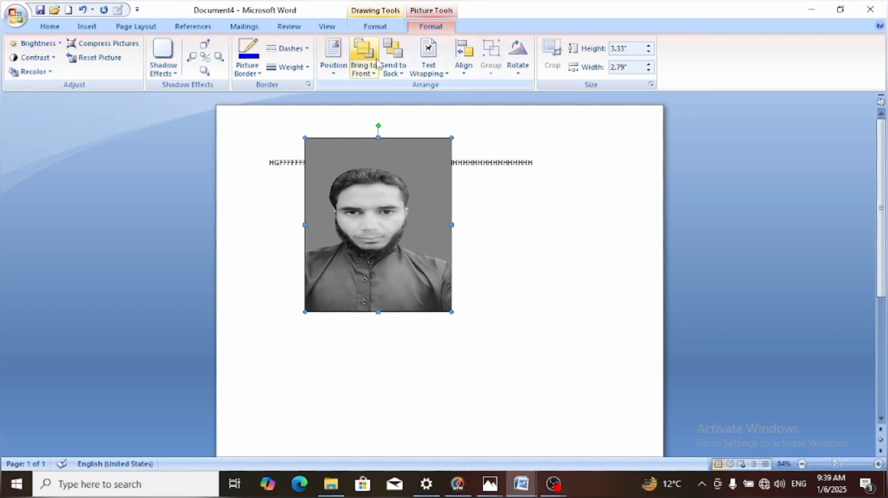
pyautogui.click(429, 74)
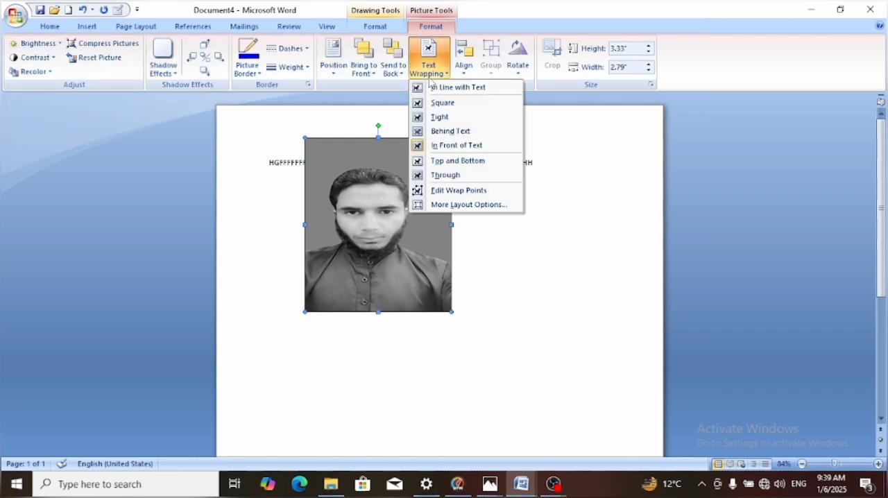
pyautogui.click(438, 132)
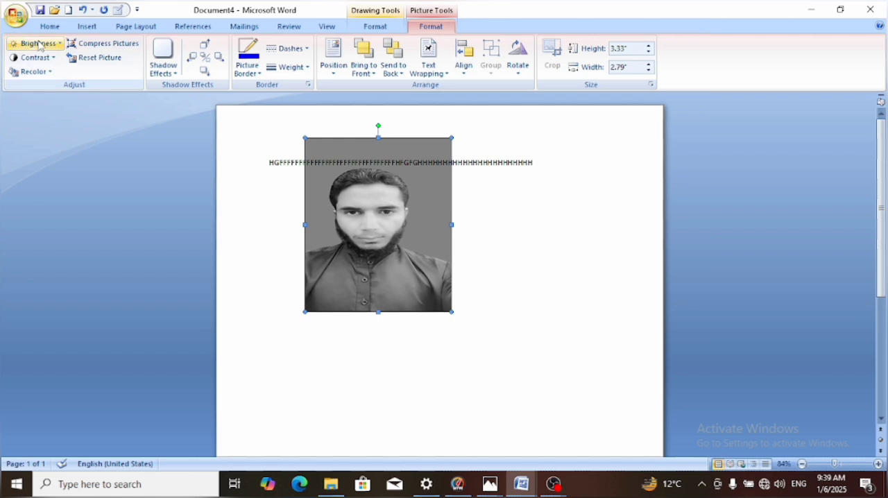
# Set the photo's contrast to -40 % and review the brightness presets without choosing one
pyautogui.click(56, 59)
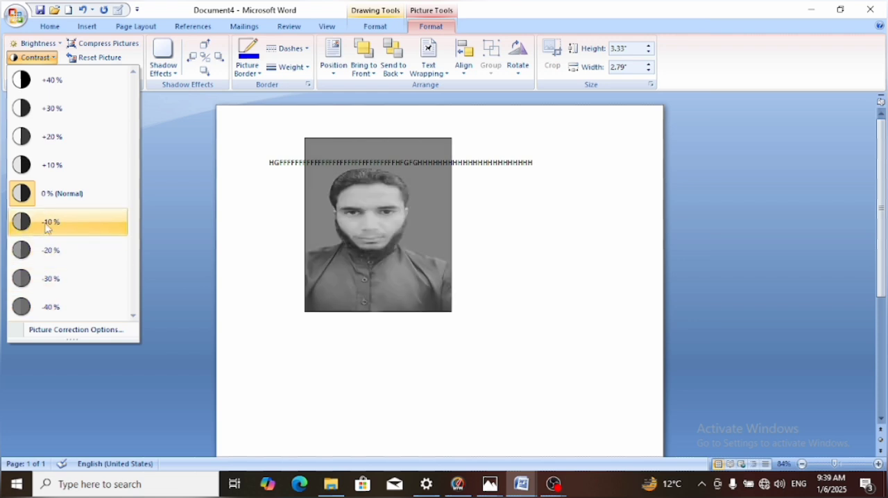
pyautogui.click(62, 312)
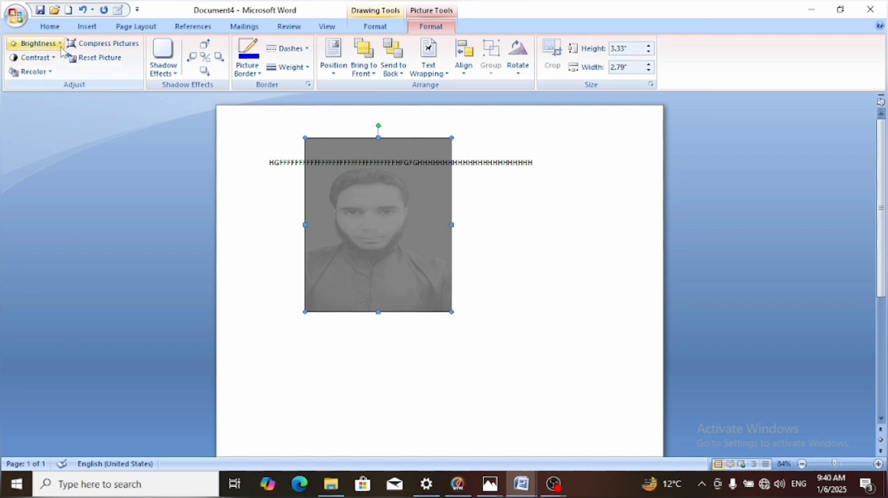
pyautogui.click(33, 43)
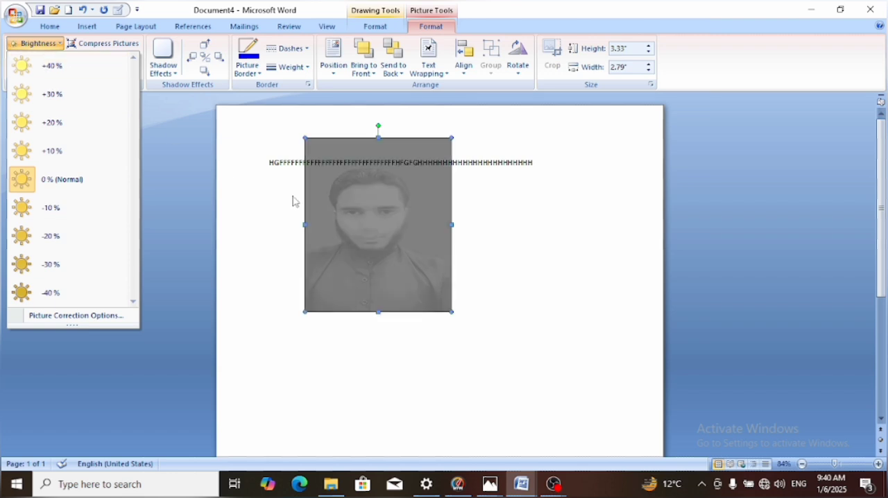
pyautogui.click(521, 280)
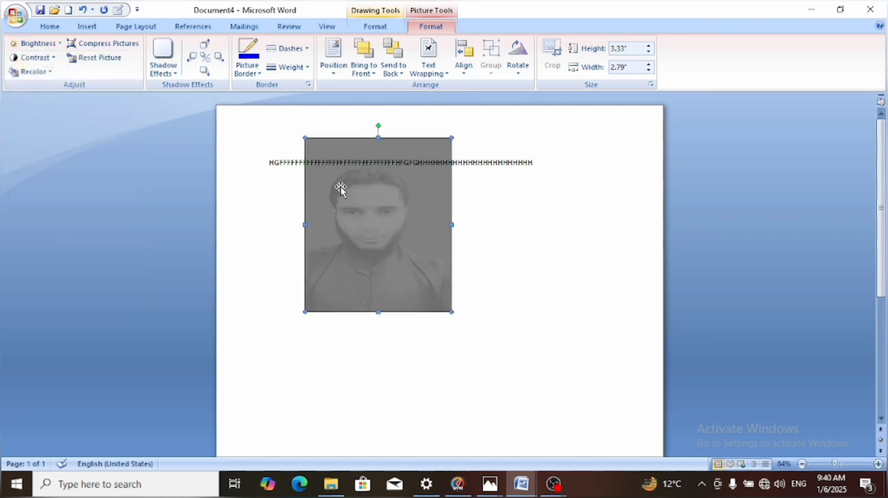
pyautogui.click(89, 28)
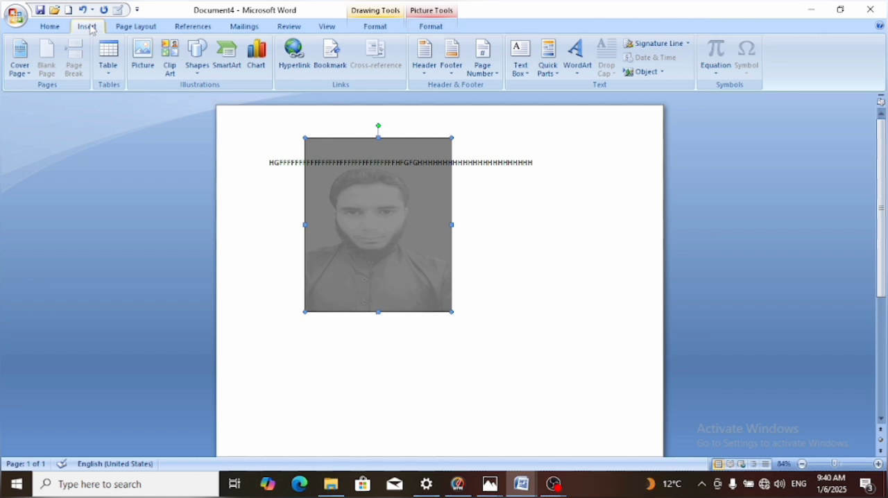
pyautogui.click(144, 29)
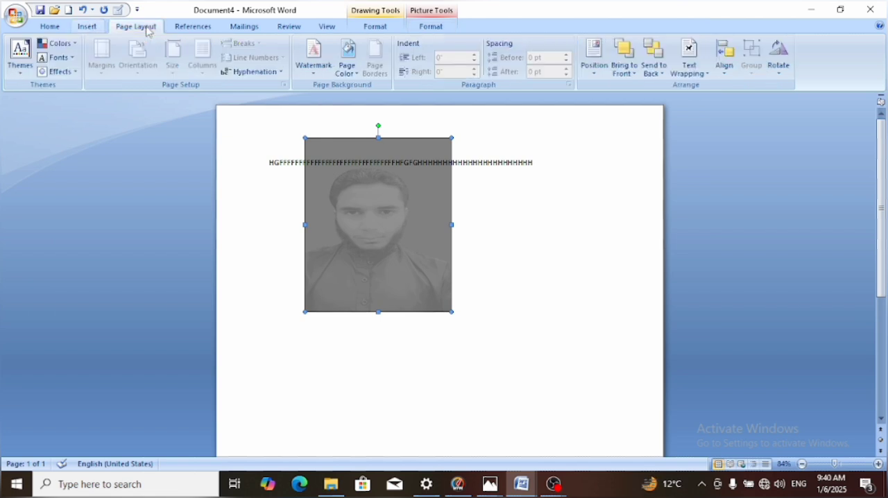